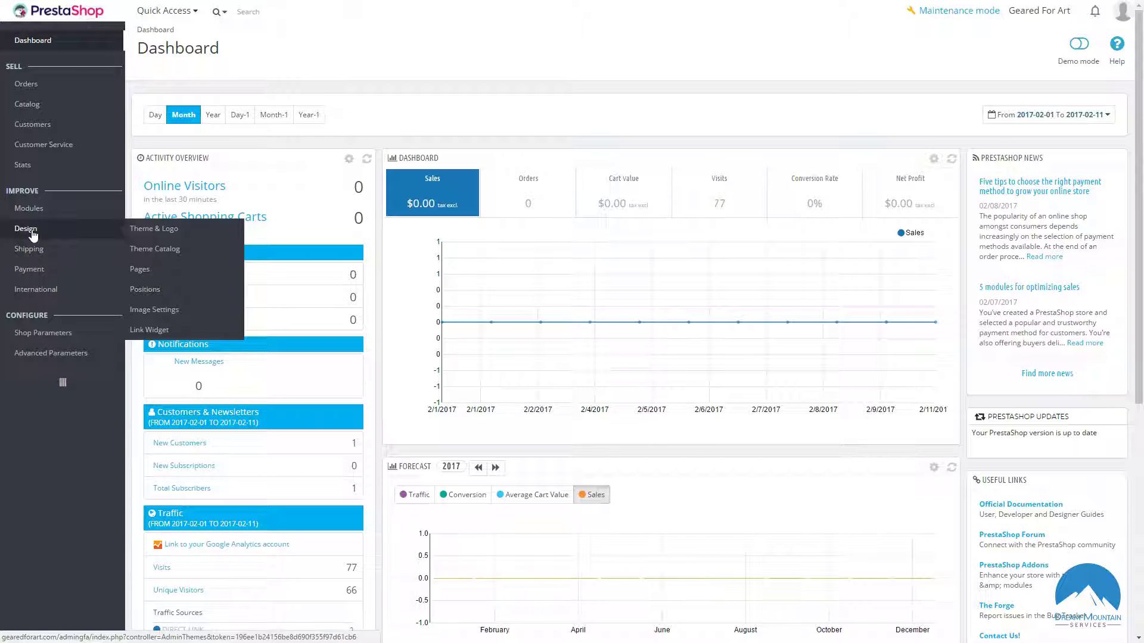
Step: Open the Theme & Logo settings and skim the current theme and the themes offered from PrestaShop Addons
{"action": "left_click", "coordinate": [156, 232]}
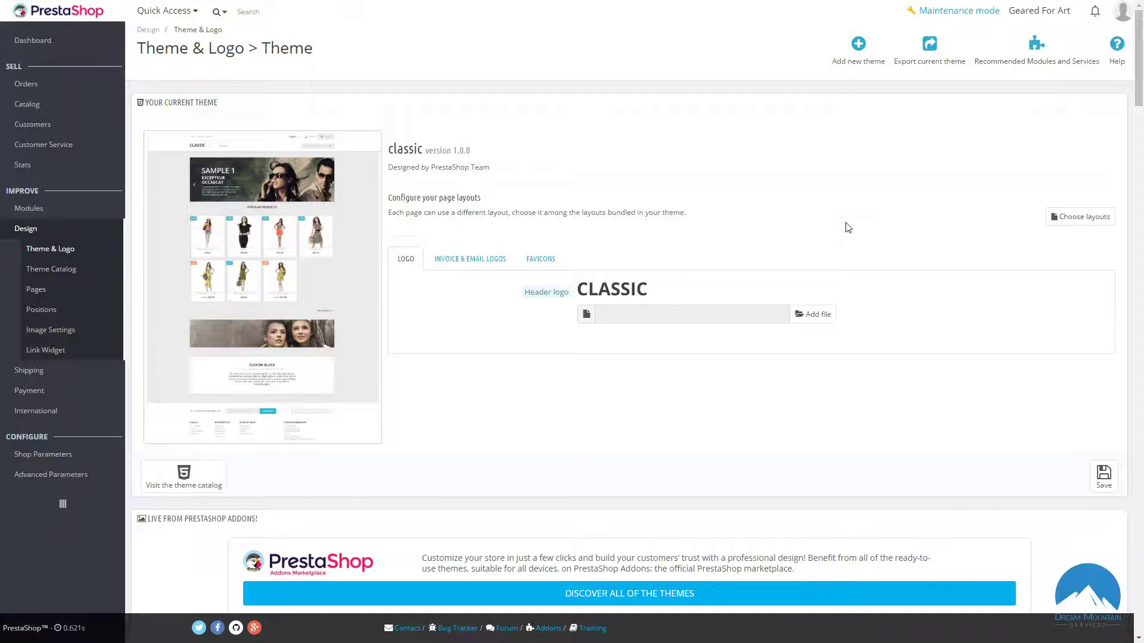
{"action": "scroll", "coordinate": [812, 332], "scroll_direction": "down", "scroll_amount": 7}
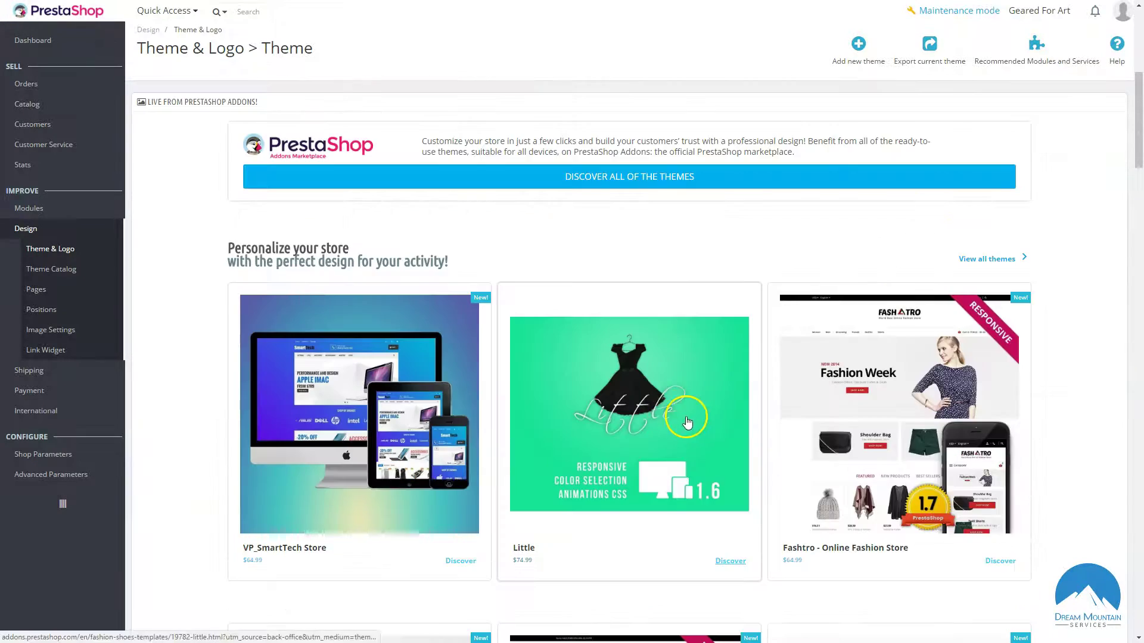
{"action": "scroll", "coordinate": [687, 422], "scroll_direction": "down", "scroll_amount": 12}
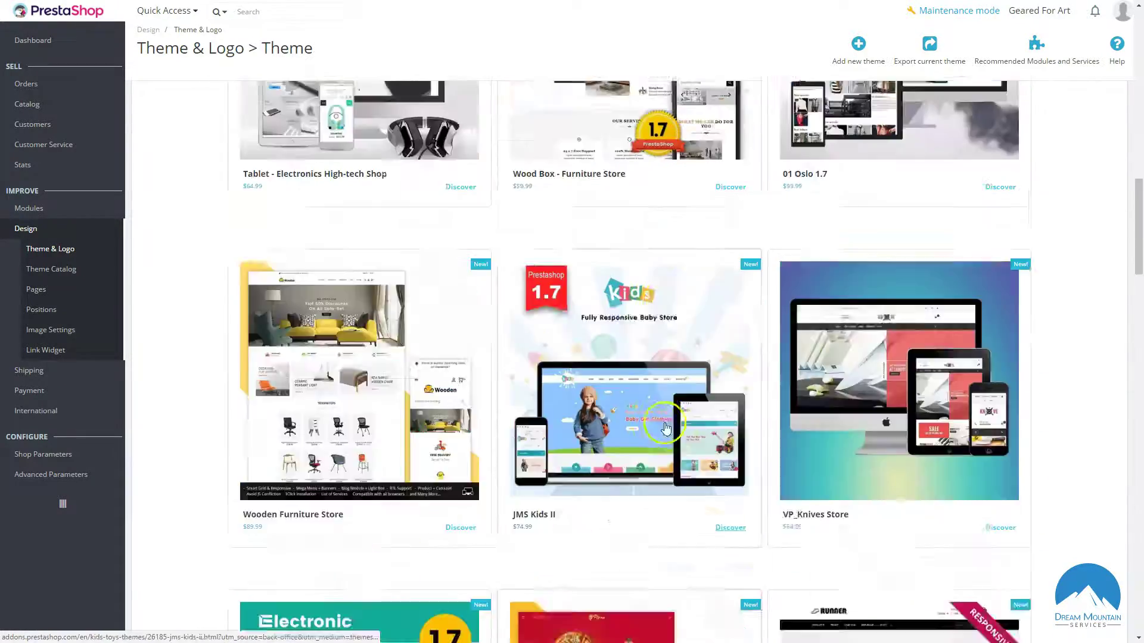
{"action": "scroll", "coordinate": [666, 428], "scroll_direction": "up", "scroll_amount": 20}
{"action": "scroll", "coordinate": [652, 422], "scroll_direction": "down", "scroll_amount": 3}
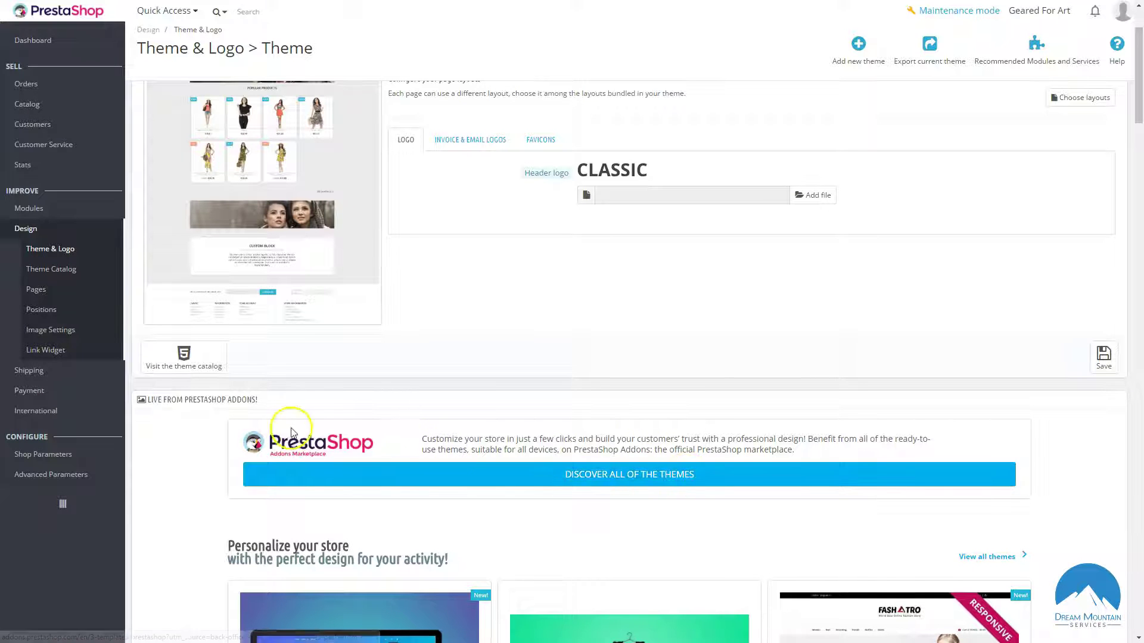
Step: Browse the Addons theme offers from the first row down to the jewellery, tools and car parts themes
{"action": "scroll", "coordinate": [668, 366], "scroll_direction": "down", "scroll_amount": 5}
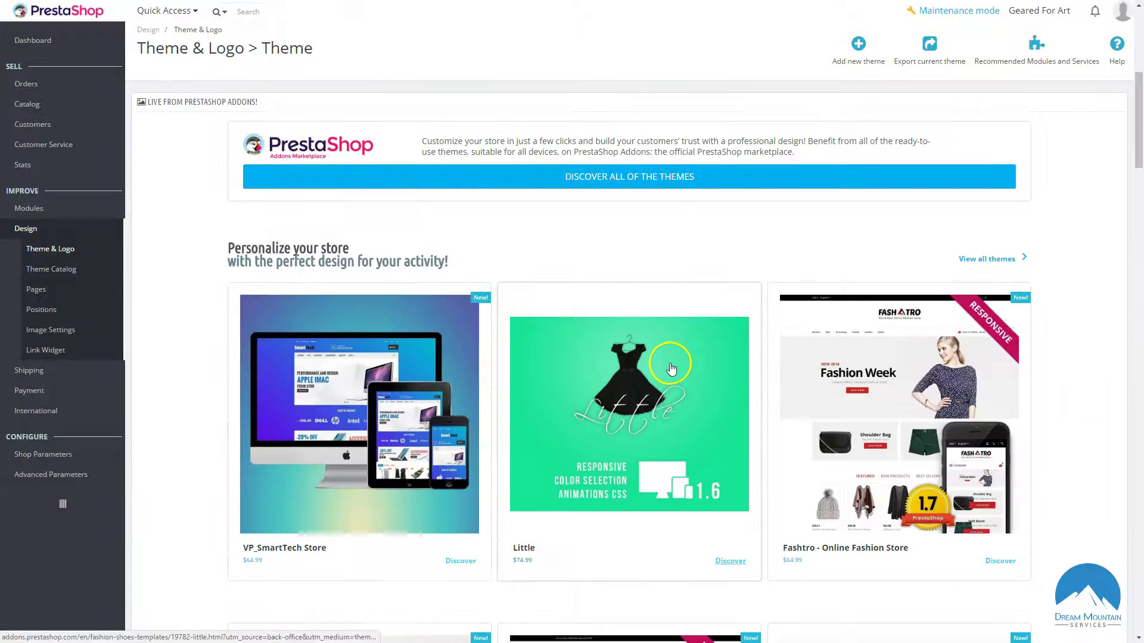
{"action": "scroll", "coordinate": [671, 368], "scroll_direction": "down", "scroll_amount": 3}
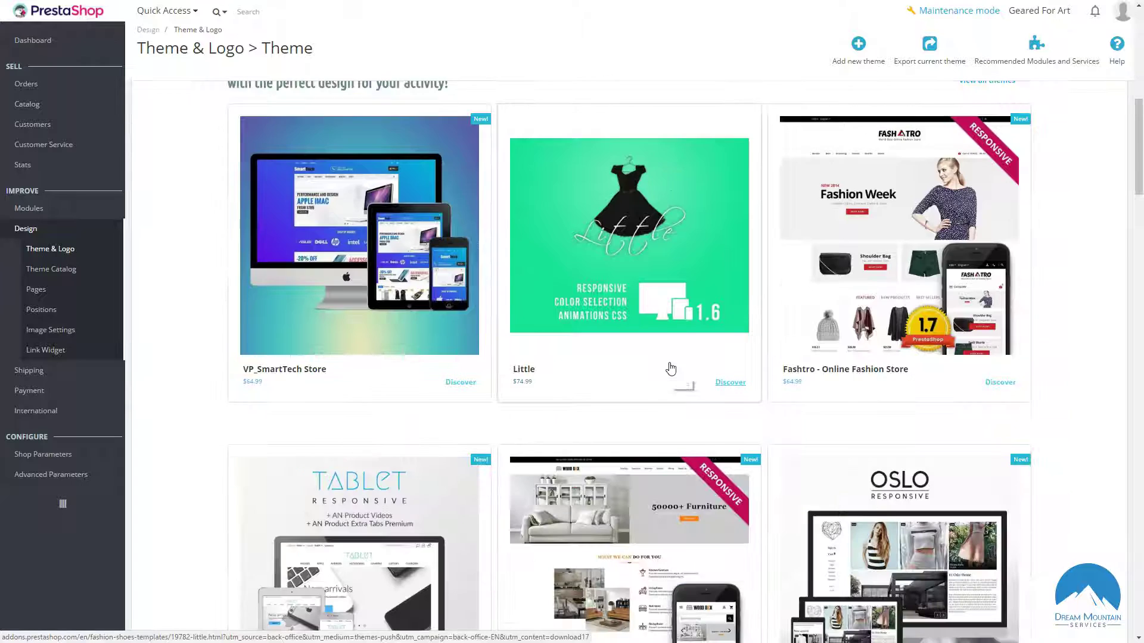
{"action": "scroll", "coordinate": [671, 368], "scroll_direction": "down", "scroll_amount": 12}
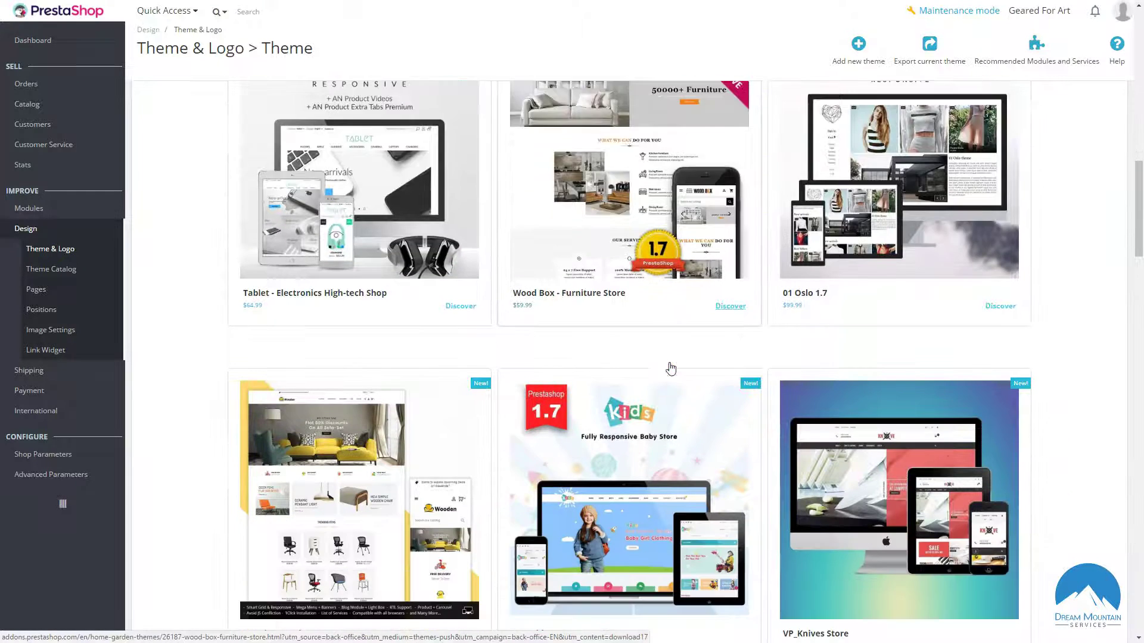
{"action": "scroll", "coordinate": [671, 367], "scroll_direction": "down", "scroll_amount": 4}
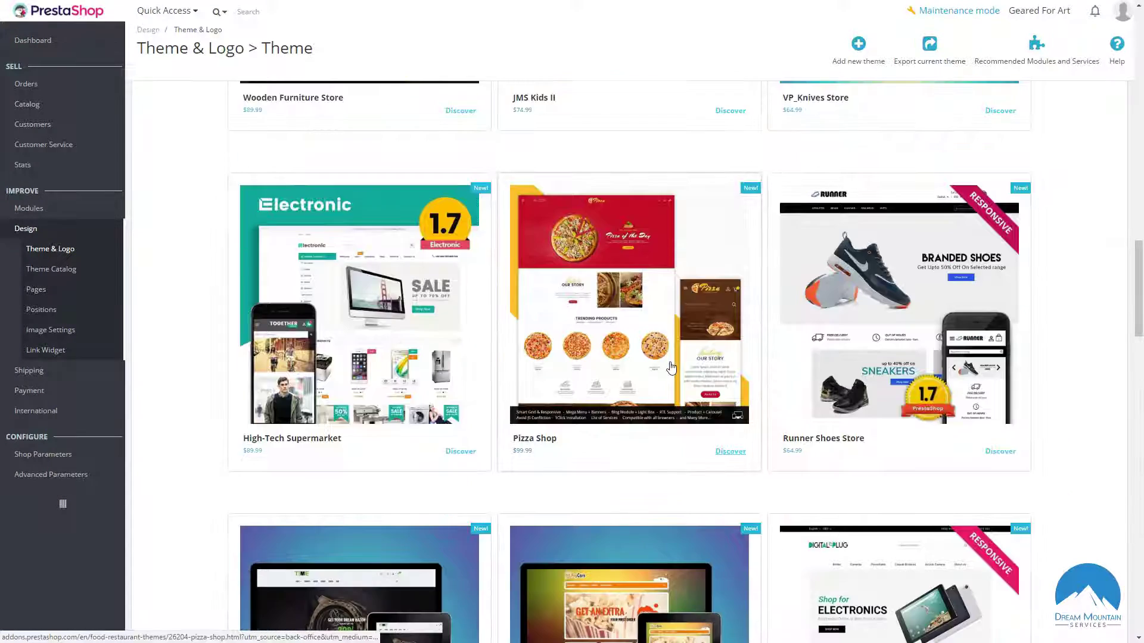
{"action": "scroll", "coordinate": [650, 365], "scroll_direction": "down", "scroll_amount": 8}
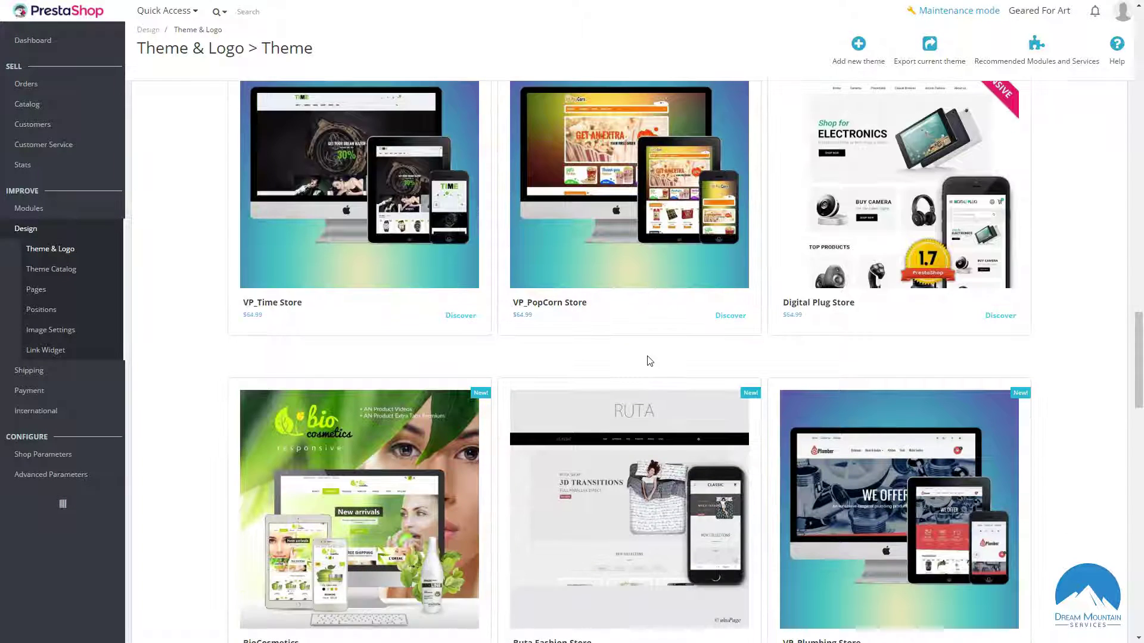
{"action": "scroll", "coordinate": [650, 361], "scroll_direction": "down", "scroll_amount": 4}
{"action": "left_click", "coordinate": [525, 423]}
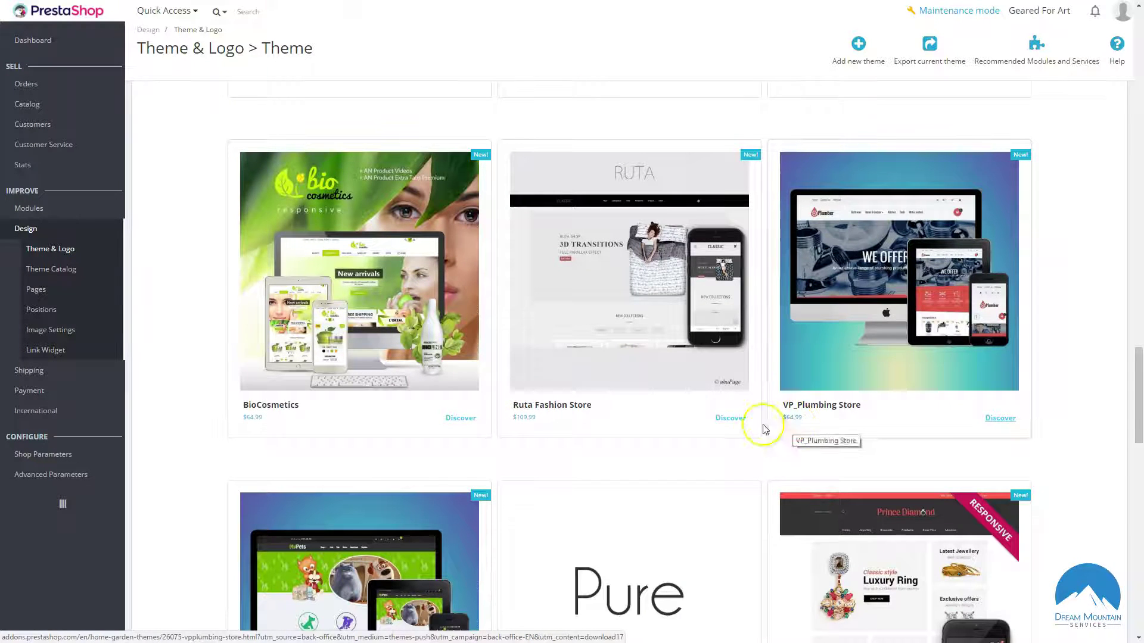
{"action": "scroll", "coordinate": [499, 450], "scroll_direction": "down", "scroll_amount": 6}
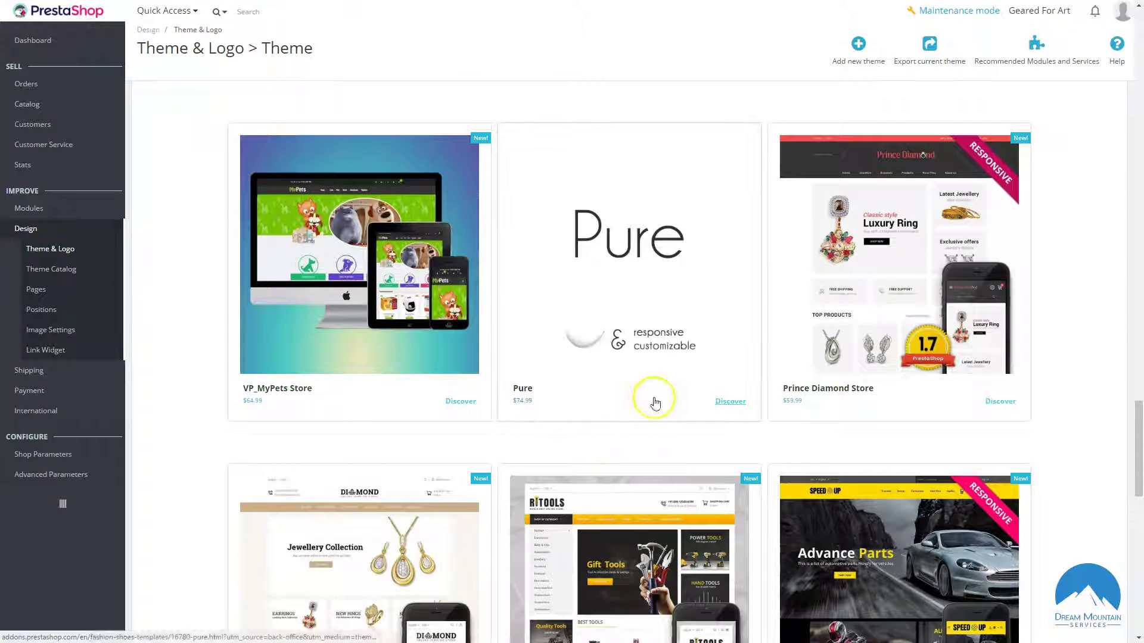
{"action": "scroll", "coordinate": [816, 419], "scroll_direction": "down", "scroll_amount": 5}
{"action": "scroll", "coordinate": [685, 434], "scroll_direction": "down", "scroll_amount": 2}
{"action": "scroll", "coordinate": [651, 431], "scroll_direction": "up", "scroll_amount": 2}
{"action": "scroll", "coordinate": [651, 430], "scroll_direction": "up", "scroll_amount": 20}
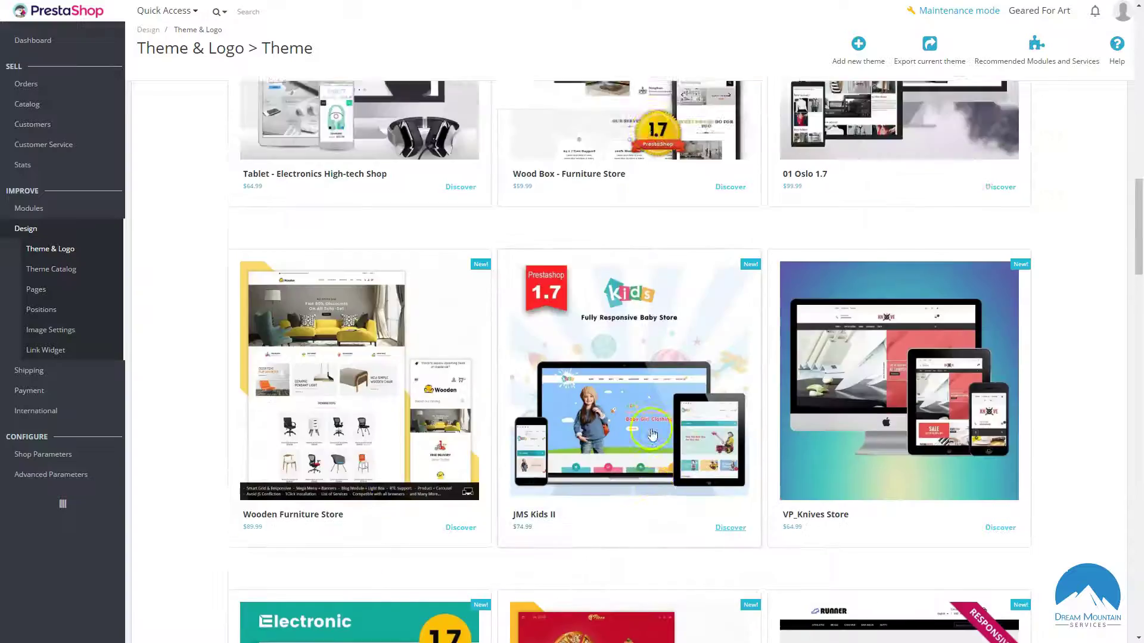
Step: Review the first rows of Addons themes again and return to the current theme's settings
{"action": "scroll", "coordinate": [648, 432], "scroll_direction": "up", "scroll_amount": 6}
{"action": "scroll", "coordinate": [746, 396], "scroll_direction": "down", "scroll_amount": 8}
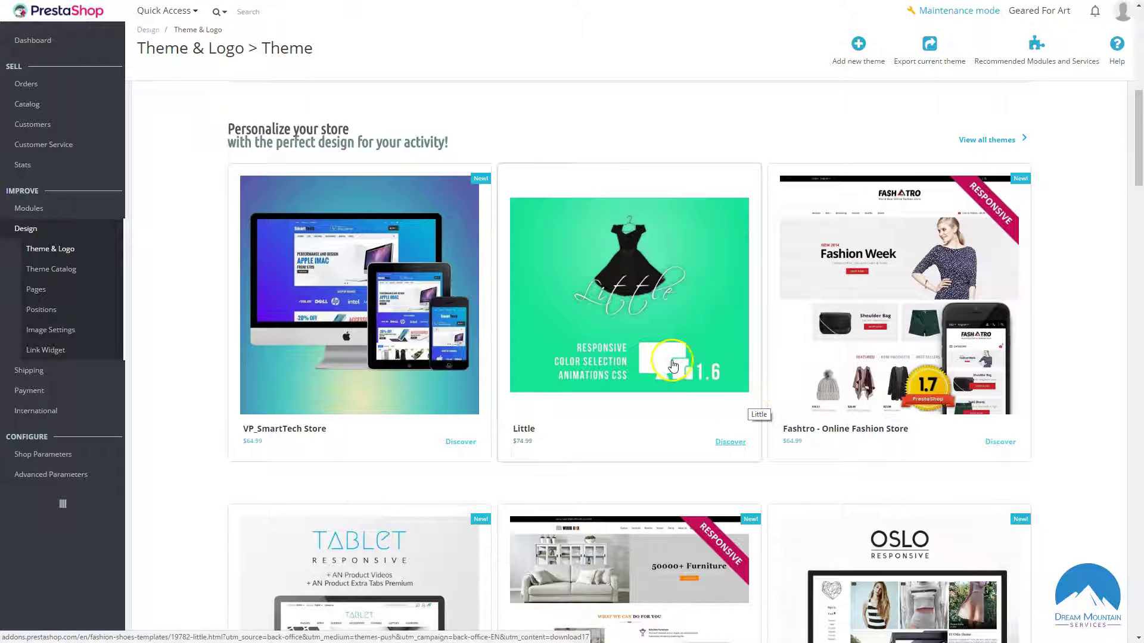
{"action": "scroll", "coordinate": [670, 376], "scroll_direction": "up", "scroll_amount": 1}
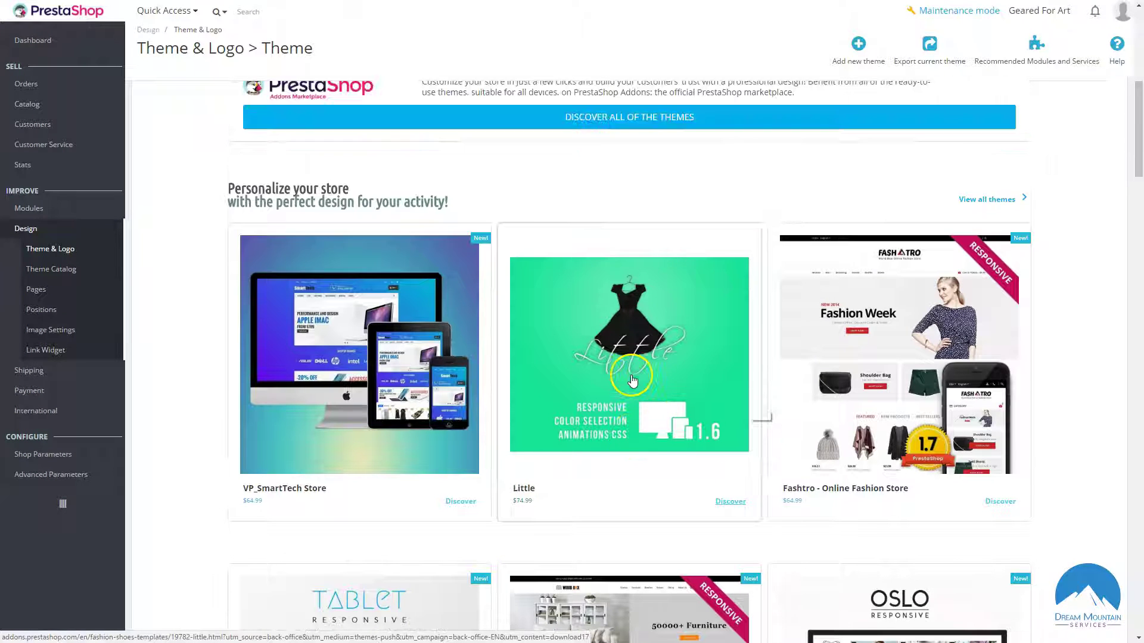
{"action": "scroll", "coordinate": [667, 380], "scroll_direction": "up", "scroll_amount": 5}
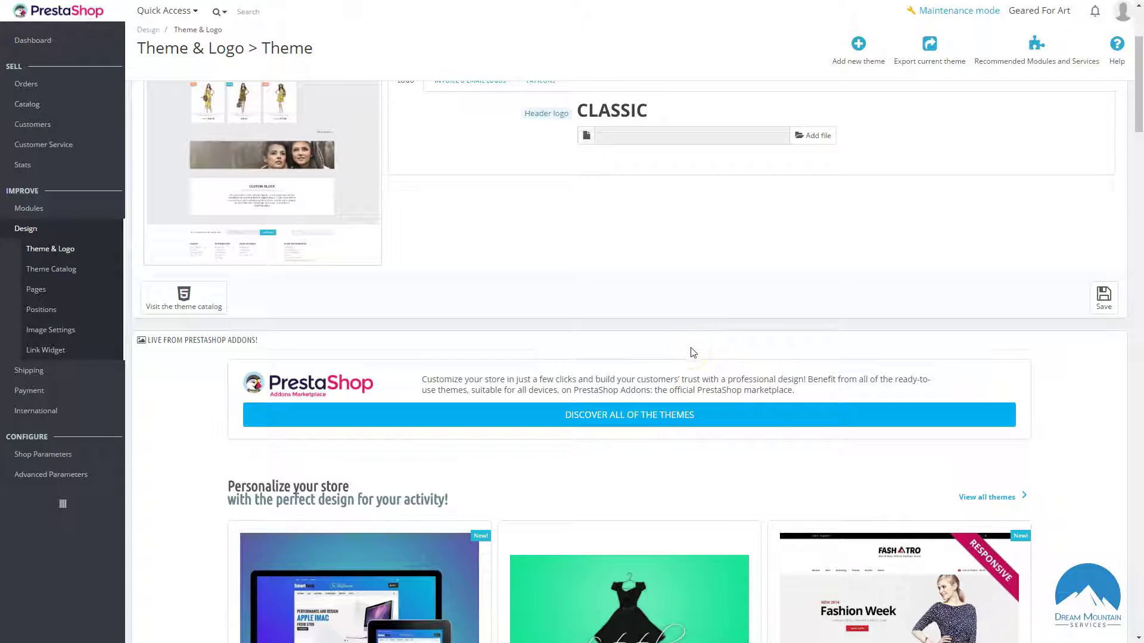
{"action": "scroll", "coordinate": [726, 347], "scroll_direction": "down", "scroll_amount": 5}
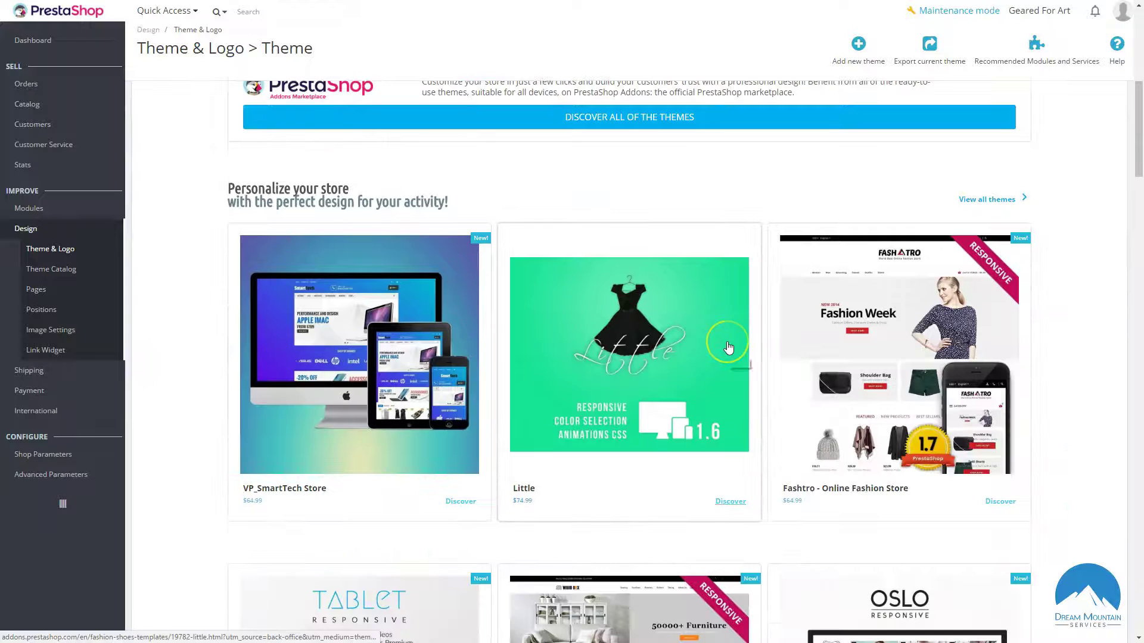
{"action": "scroll", "coordinate": [727, 347], "scroll_direction": "up", "scroll_amount": 6}
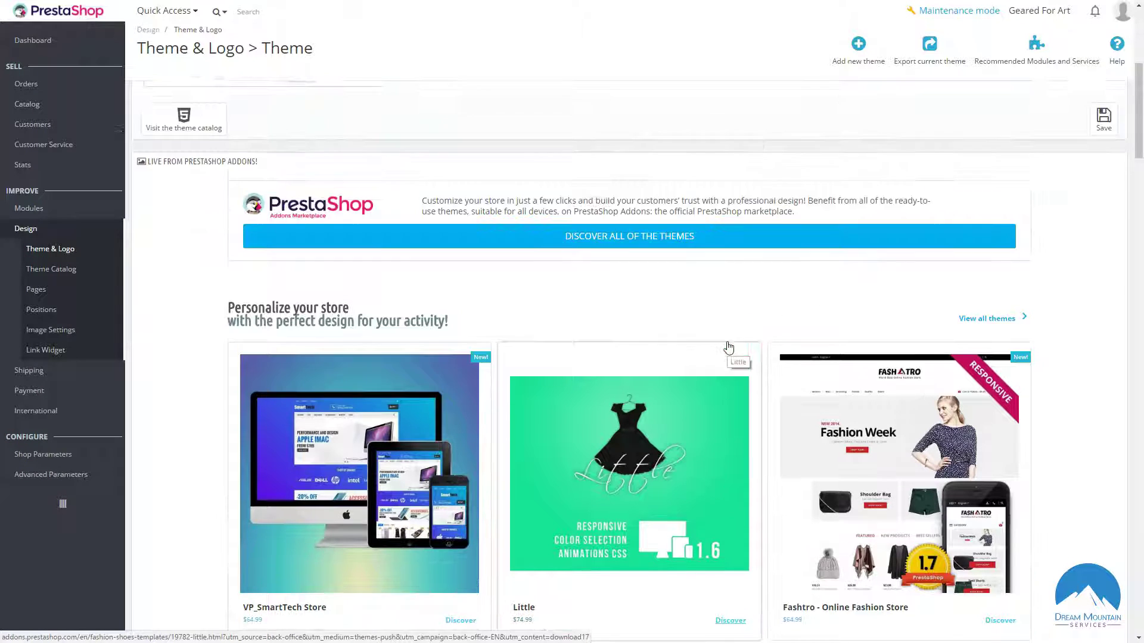
{"action": "scroll", "coordinate": [729, 347], "scroll_direction": "up", "scroll_amount": 2}
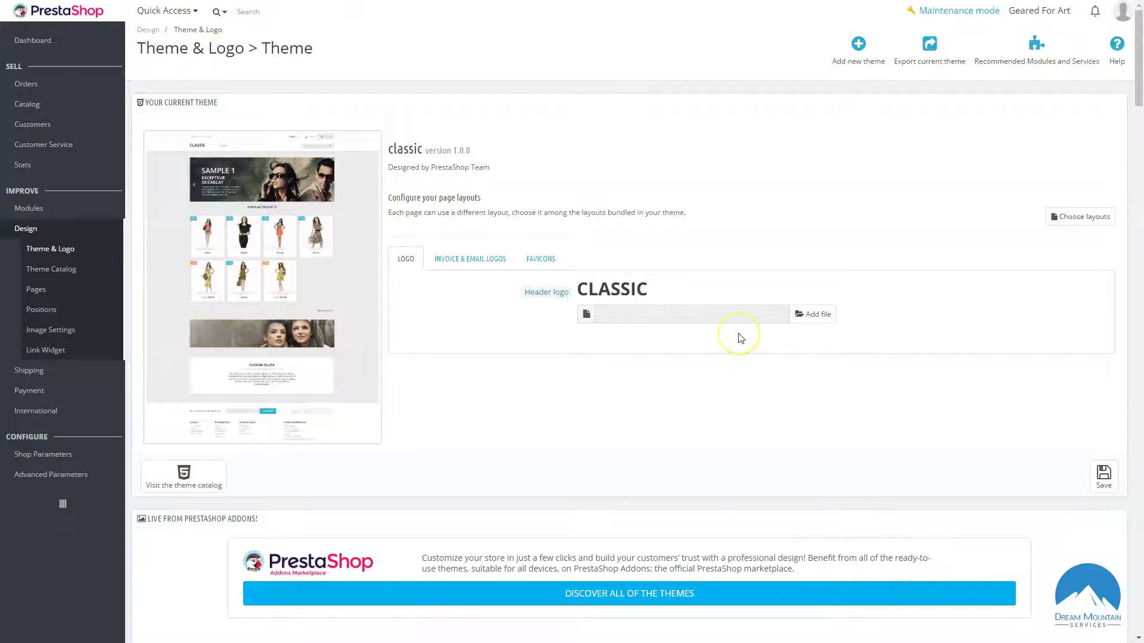
Step: Look through the current theme's header logo, invoice and email logo, and favicon settings
{"action": "mouse_move", "coordinate": [546, 298]}
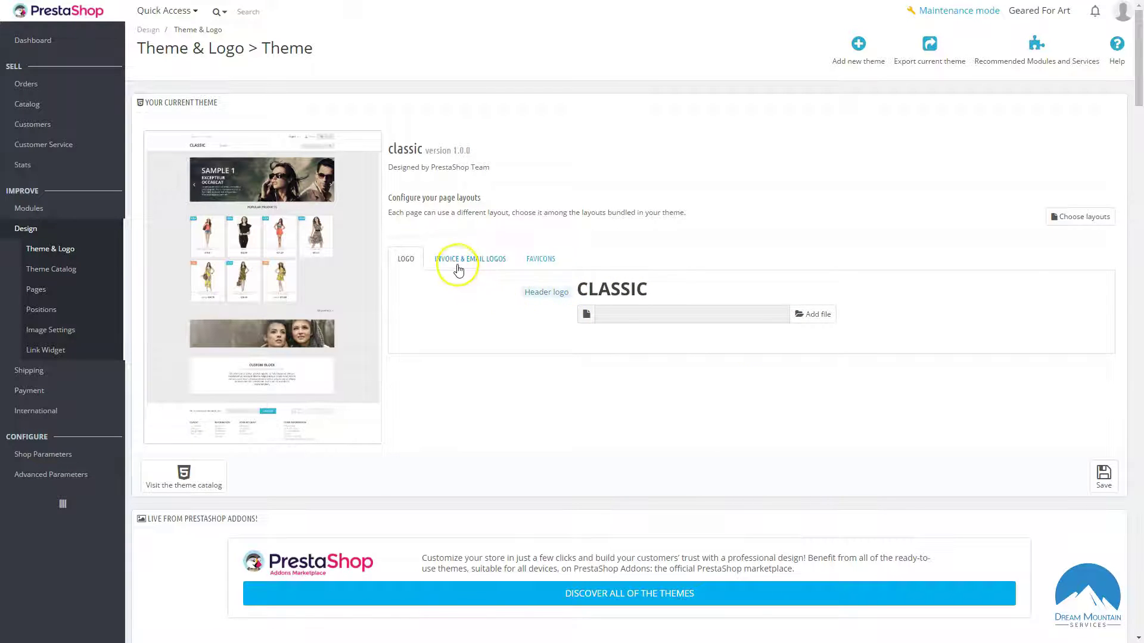
{"action": "left_click", "coordinate": [459, 261]}
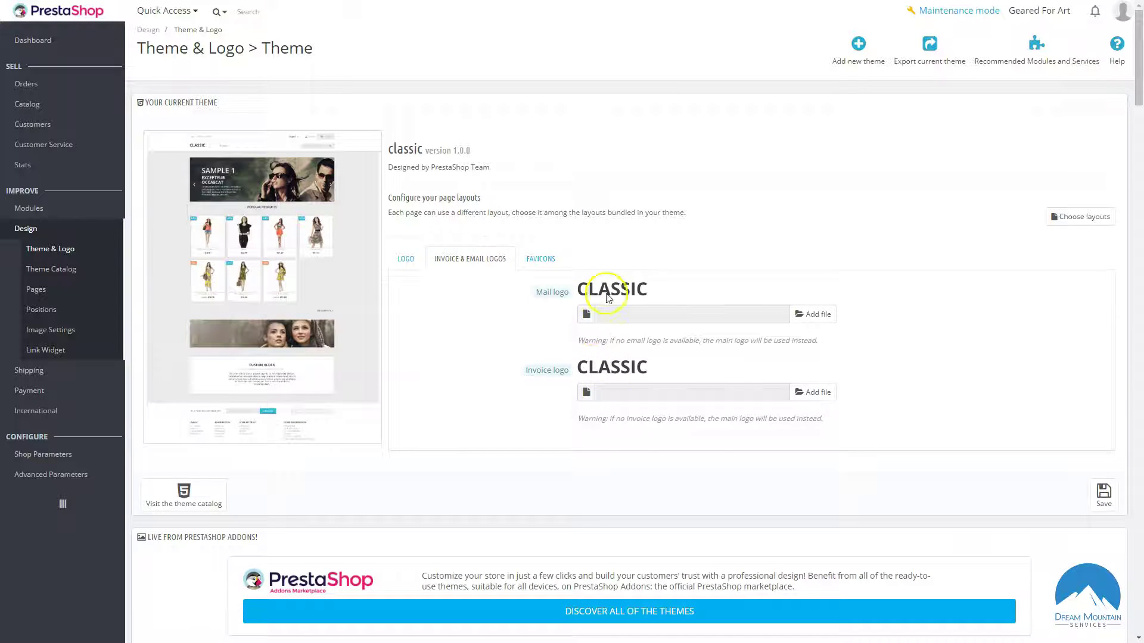
{"action": "left_click", "coordinate": [546, 260]}
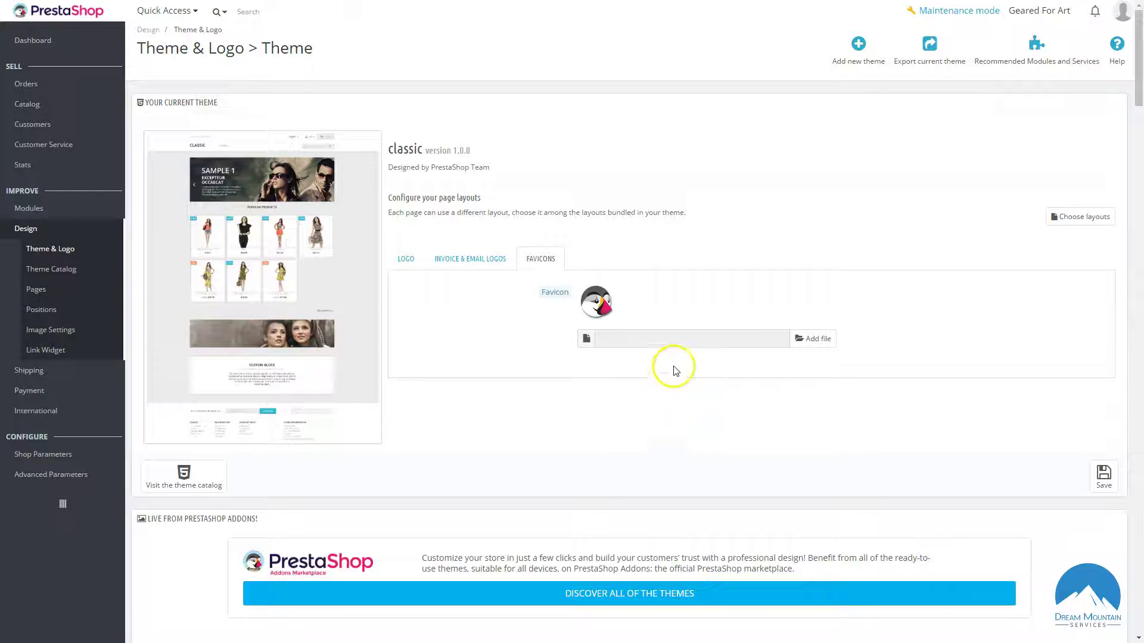
{"action": "left_click", "coordinate": [470, 259]}
{"action": "left_click", "coordinate": [406, 258]}
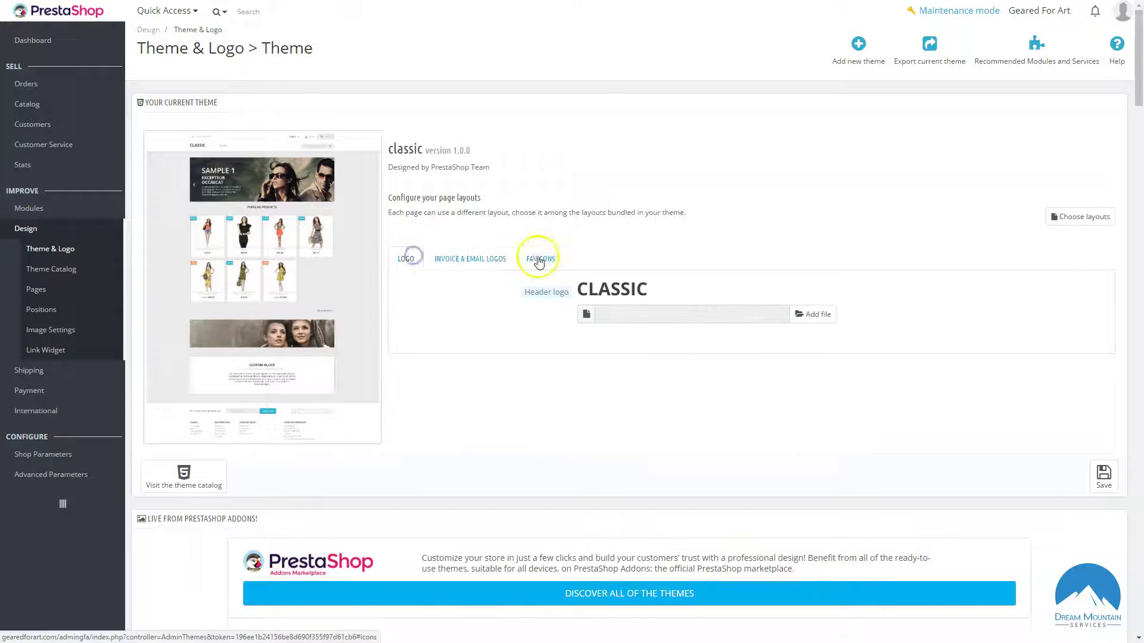
{"action": "left_click", "coordinate": [540, 260]}
{"action": "left_click", "coordinate": [399, 259]}
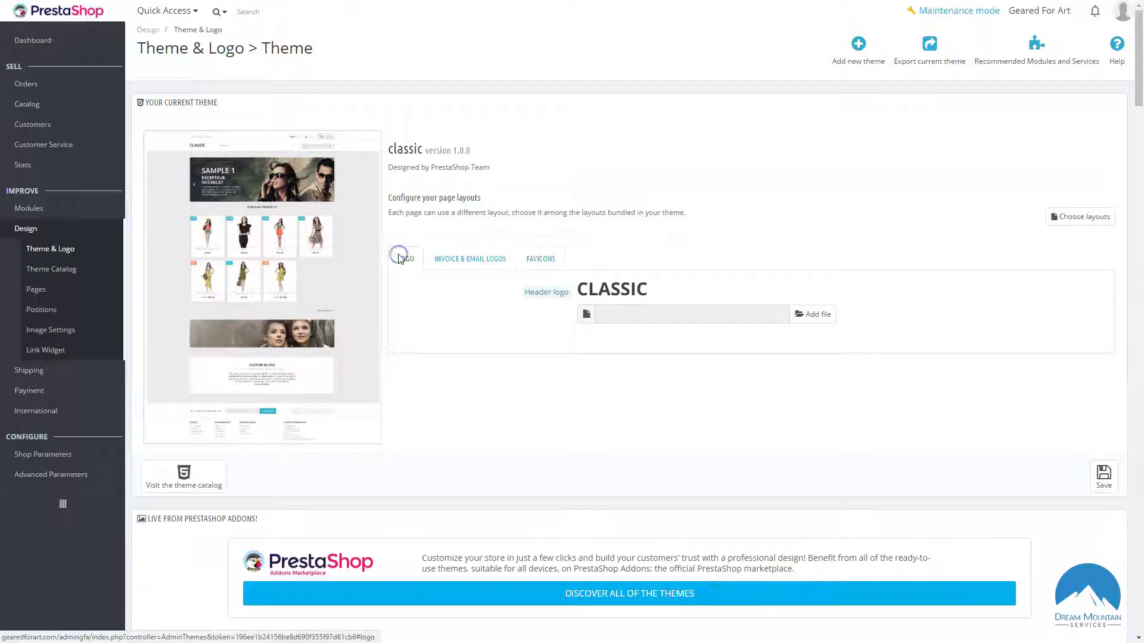
Step: Read the help hints for the header logo, favicon and invoice logo, ending on the header logo settings
{"action": "mouse_move", "coordinate": [556, 296]}
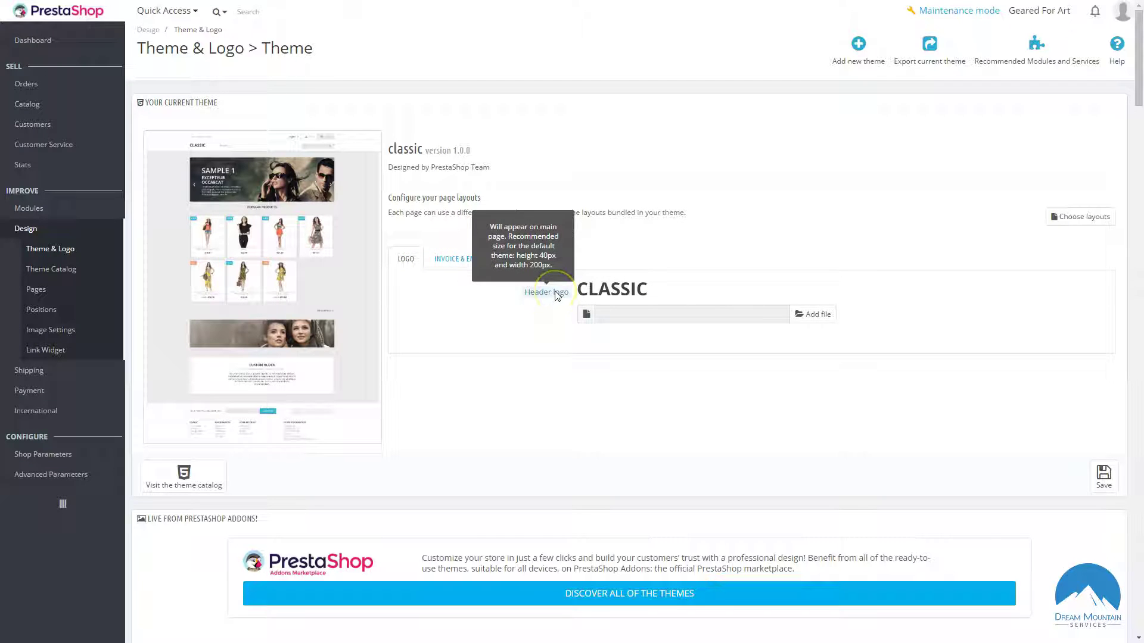
{"action": "left_click", "coordinate": [544, 296]}
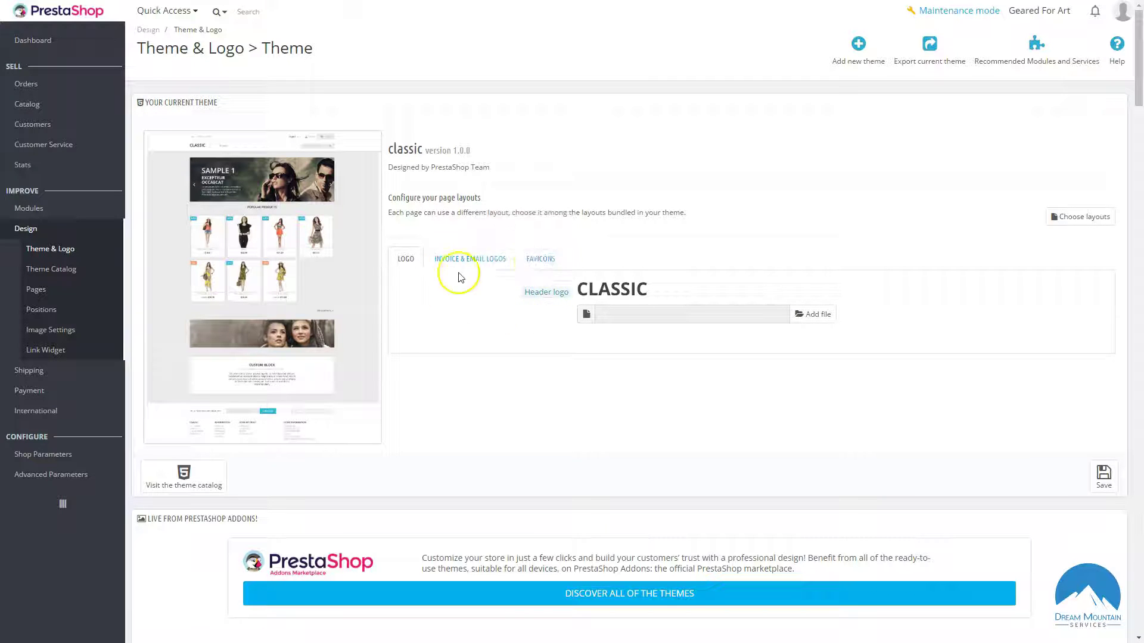
{"action": "left_click", "coordinate": [540, 258]}
{"action": "mouse_move", "coordinate": [556, 296]}
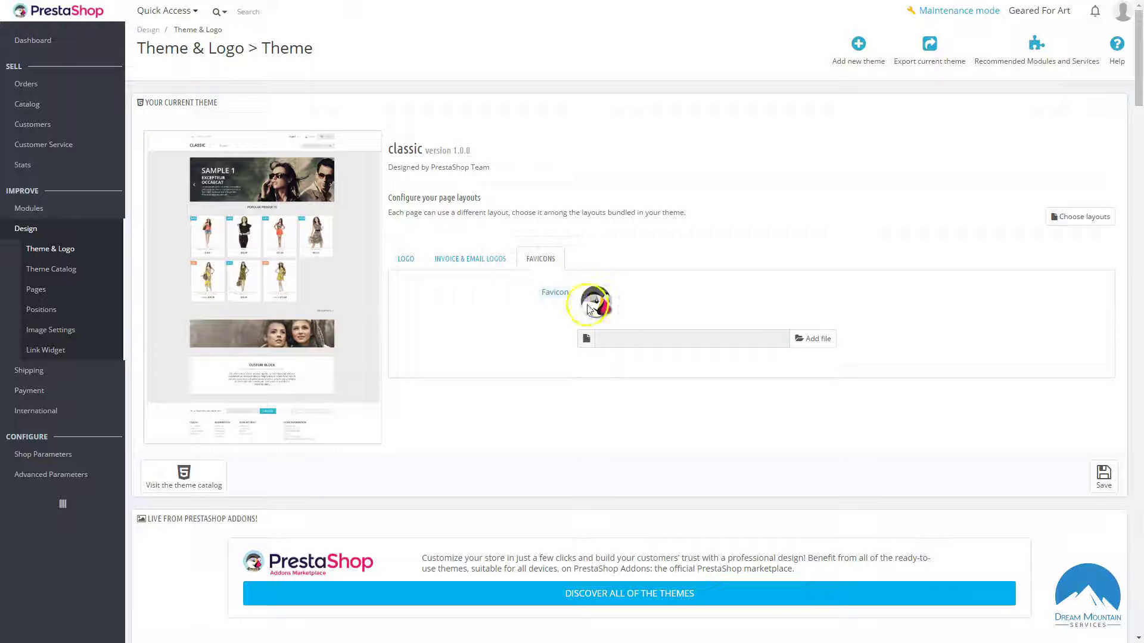
{"action": "left_click", "coordinate": [475, 262]}
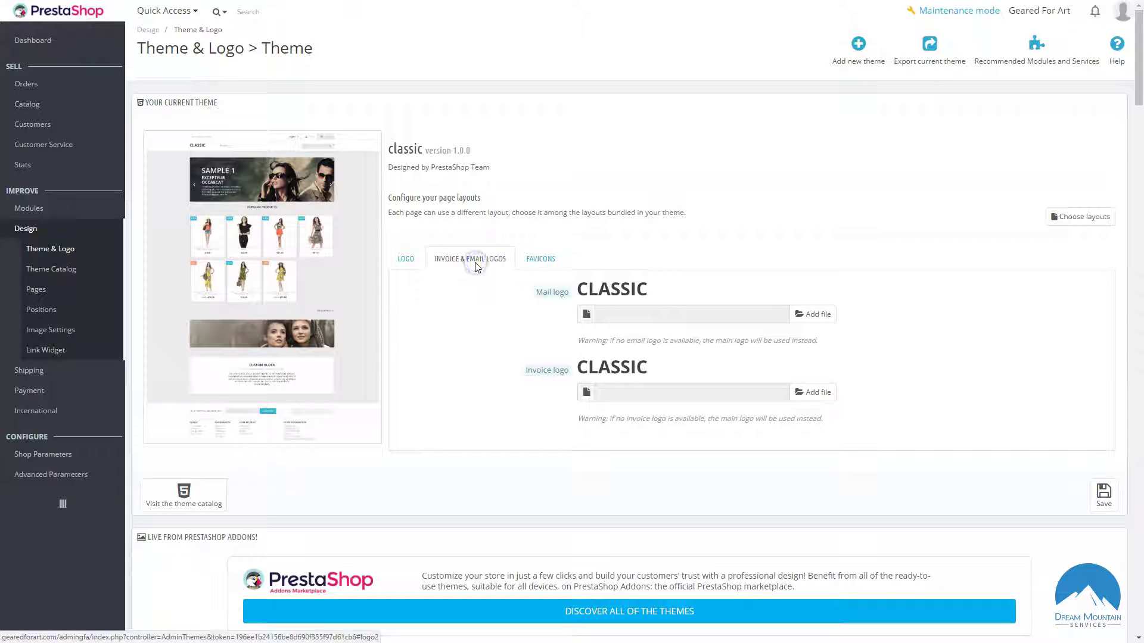
{"action": "mouse_move", "coordinate": [552, 375]}
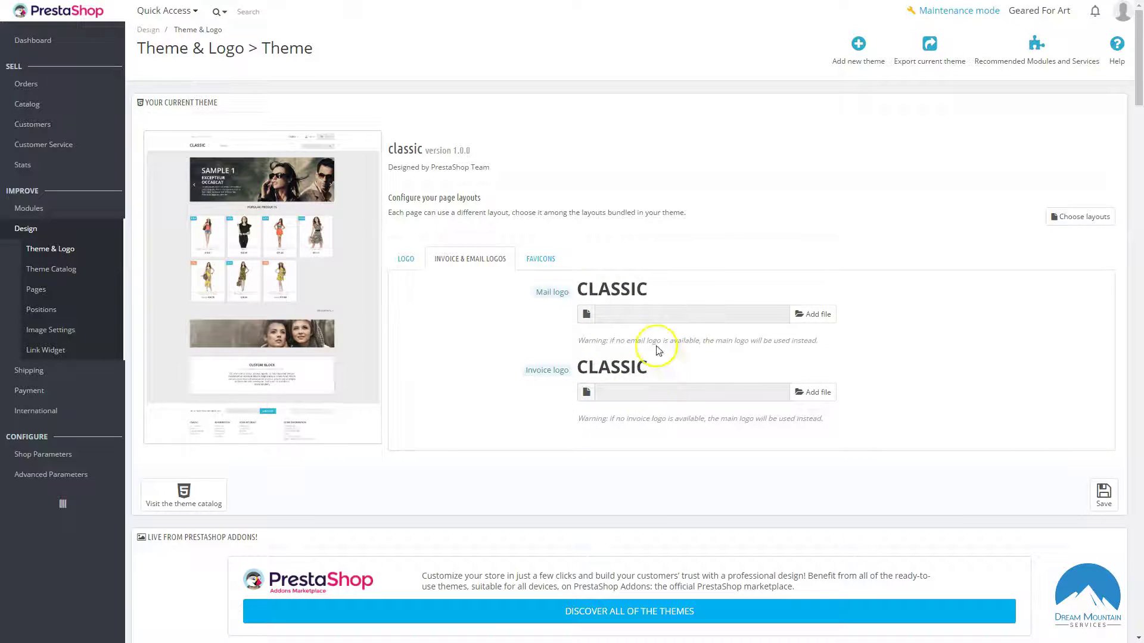
{"action": "left_click", "coordinate": [409, 260]}
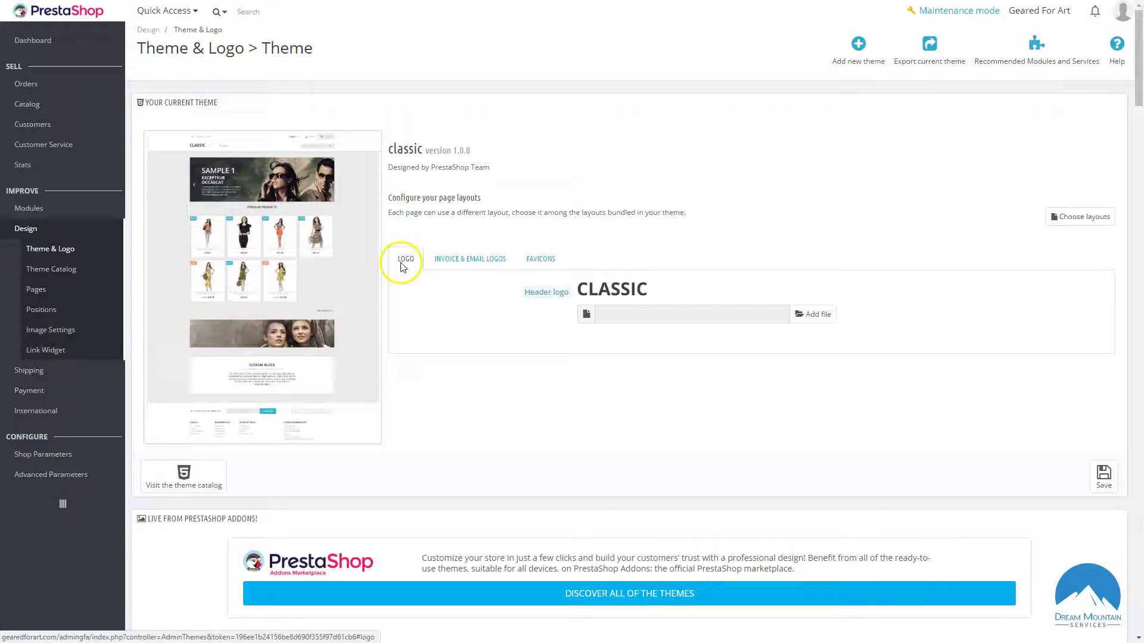
Step: Open the theme's page layout configuration and examine which layout is assigned to each shop page
{"action": "left_click", "coordinate": [1083, 220]}
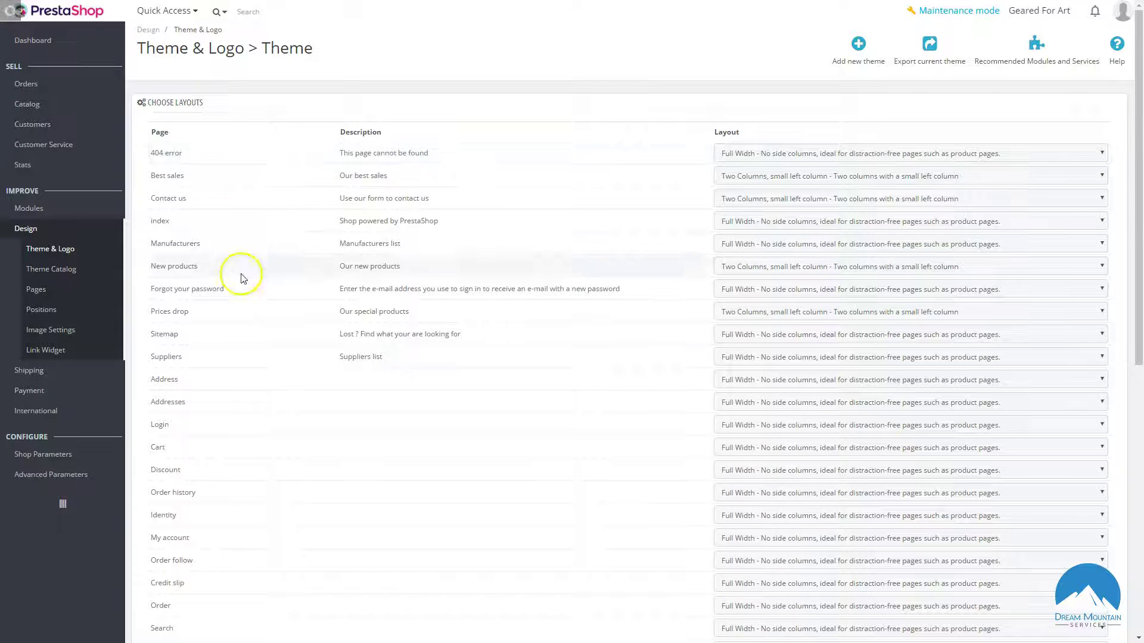
{"action": "scroll", "coordinate": [322, 503], "scroll_direction": "down", "scroll_amount": 8}
{"action": "scroll", "coordinate": [322, 503], "scroll_direction": "up", "scroll_amount": 3}
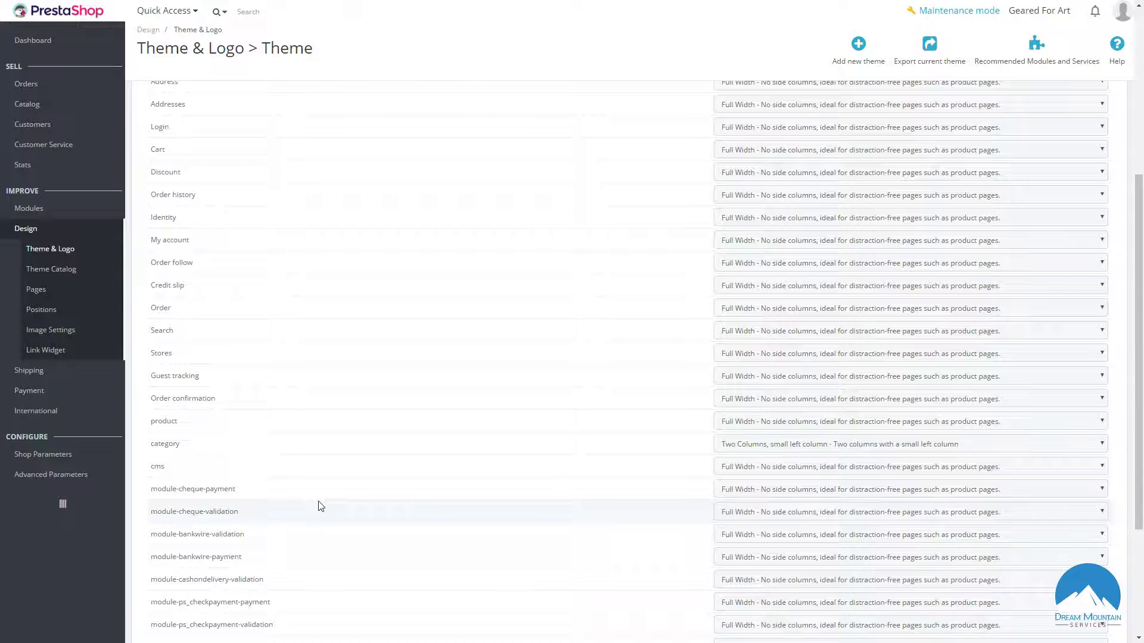
{"action": "scroll", "coordinate": [321, 505], "scroll_direction": "up", "scroll_amount": 1}
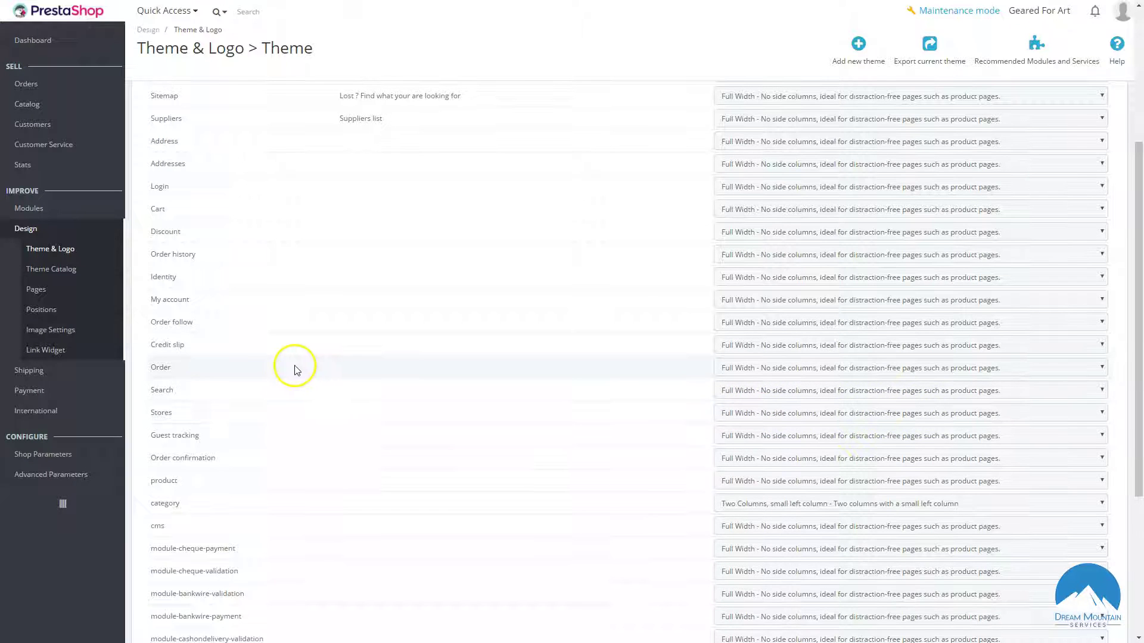
{"action": "scroll", "coordinate": [299, 376], "scroll_direction": "down", "scroll_amount": 5}
{"action": "scroll", "coordinate": [302, 381], "scroll_direction": "up", "scroll_amount": 3}
{"action": "scroll", "coordinate": [301, 382], "scroll_direction": "up", "scroll_amount": 5}
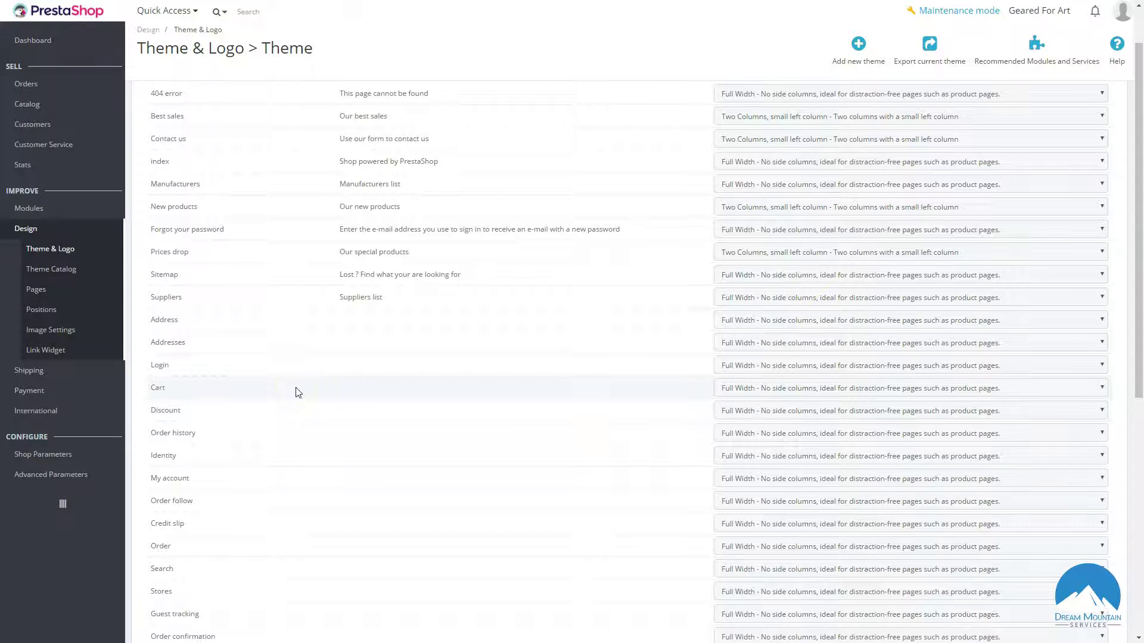
{"action": "scroll", "coordinate": [298, 396], "scroll_direction": "down", "scroll_amount": 1}
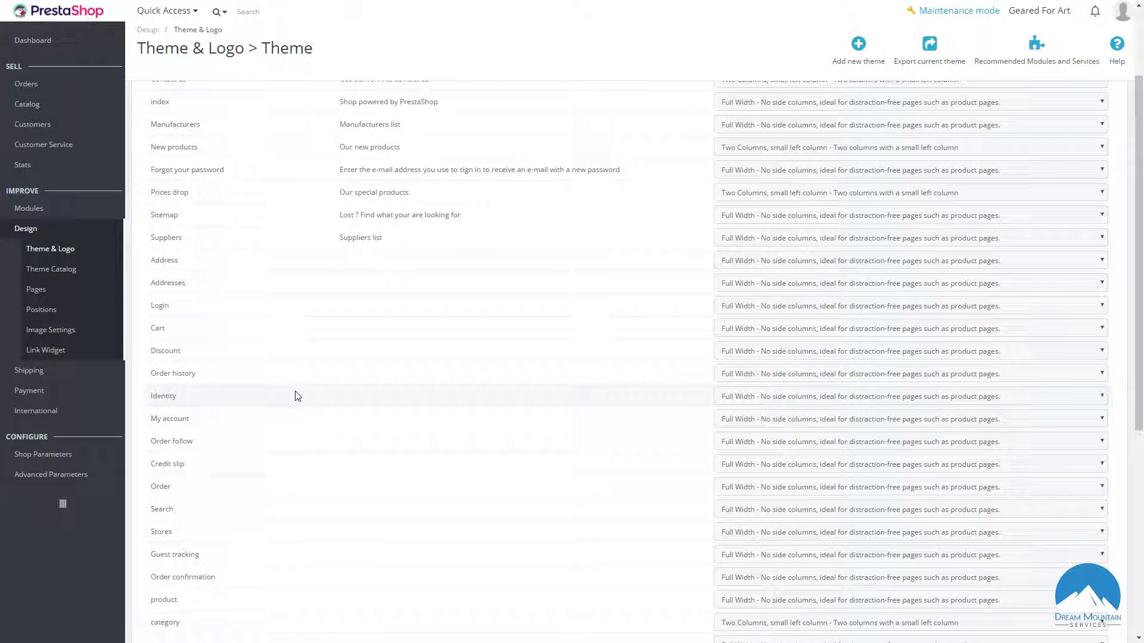
{"action": "scroll", "coordinate": [300, 417], "scroll_direction": "down", "scroll_amount": 2}
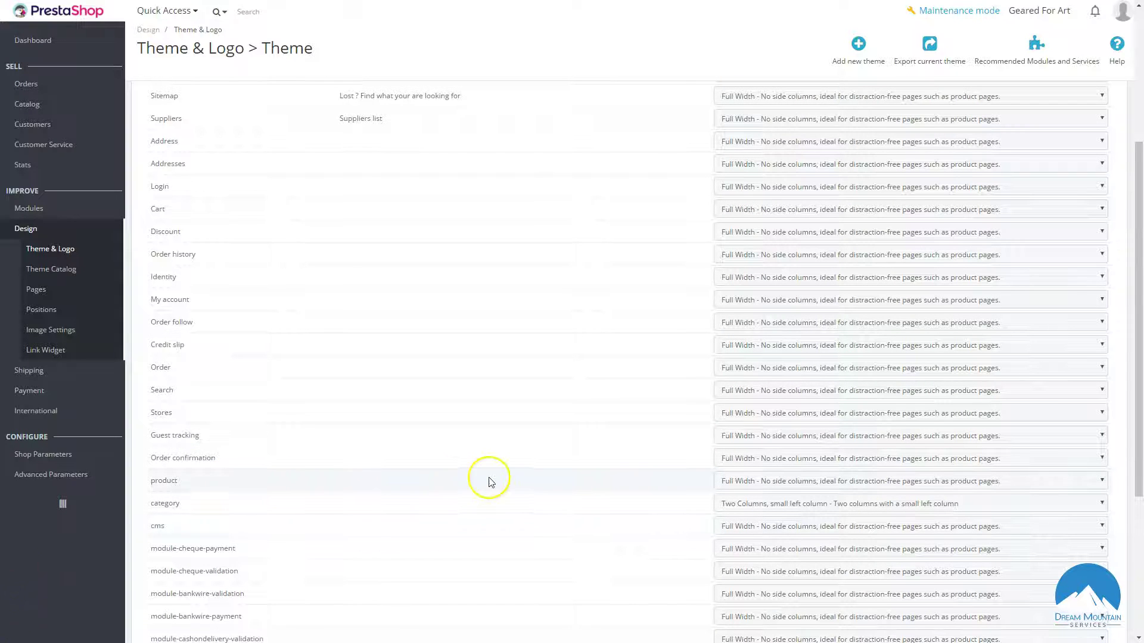
Step: Examine the layout choices offered for the category and product pages without changing them, and look over the page list again
{"action": "left_click", "coordinate": [735, 506]}
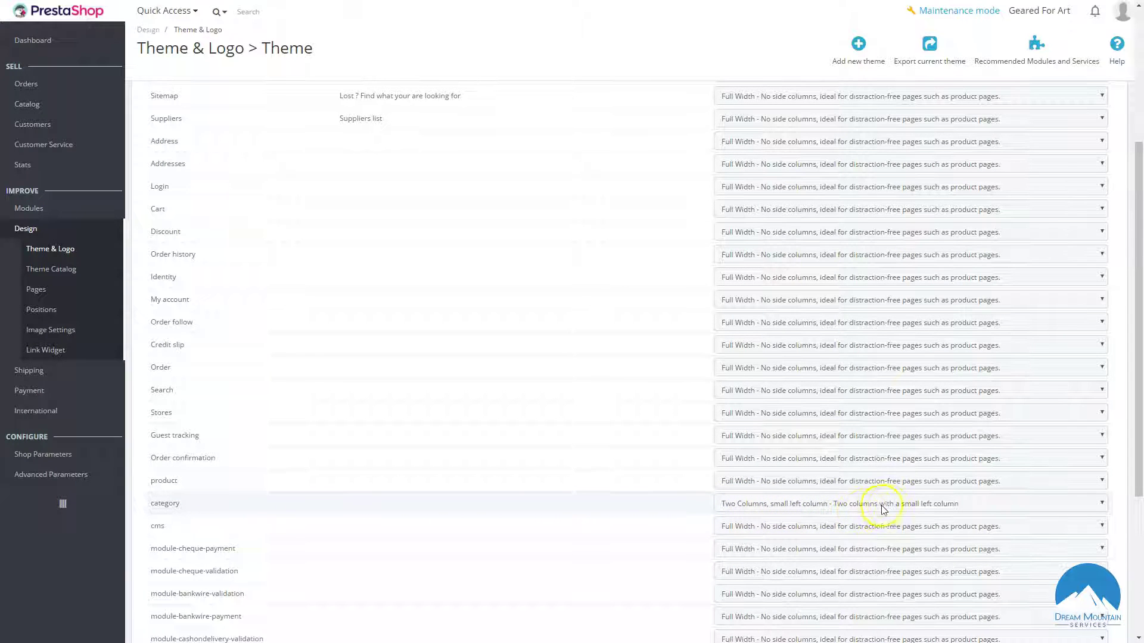
{"action": "left_click", "coordinate": [988, 511]}
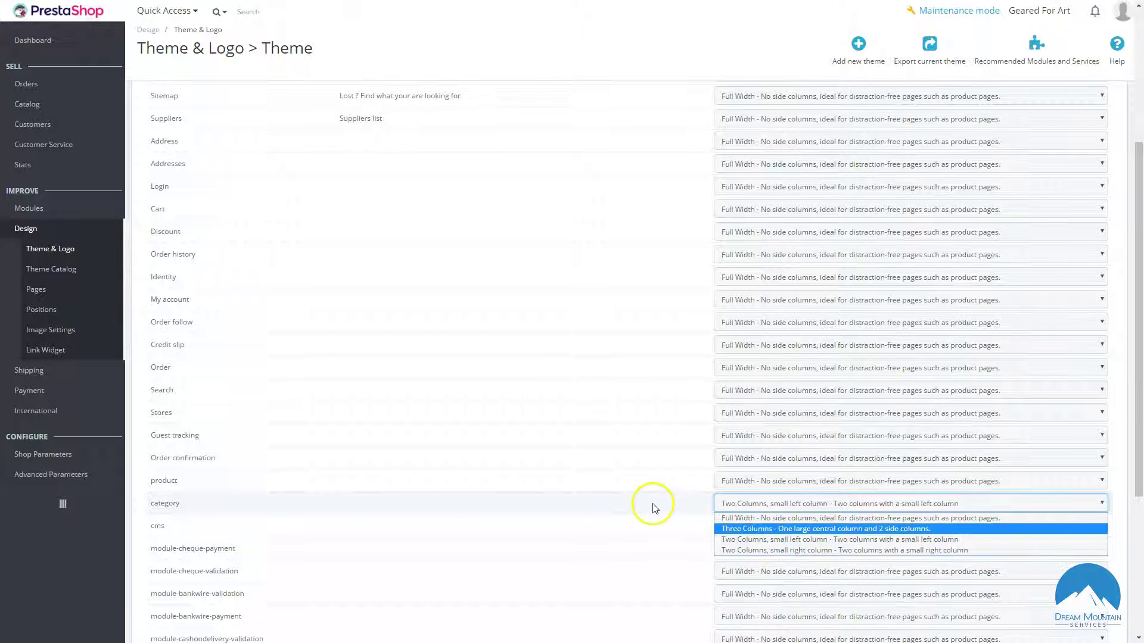
{"action": "left_click", "coordinate": [659, 479]}
{"action": "left_click", "coordinate": [743, 480]}
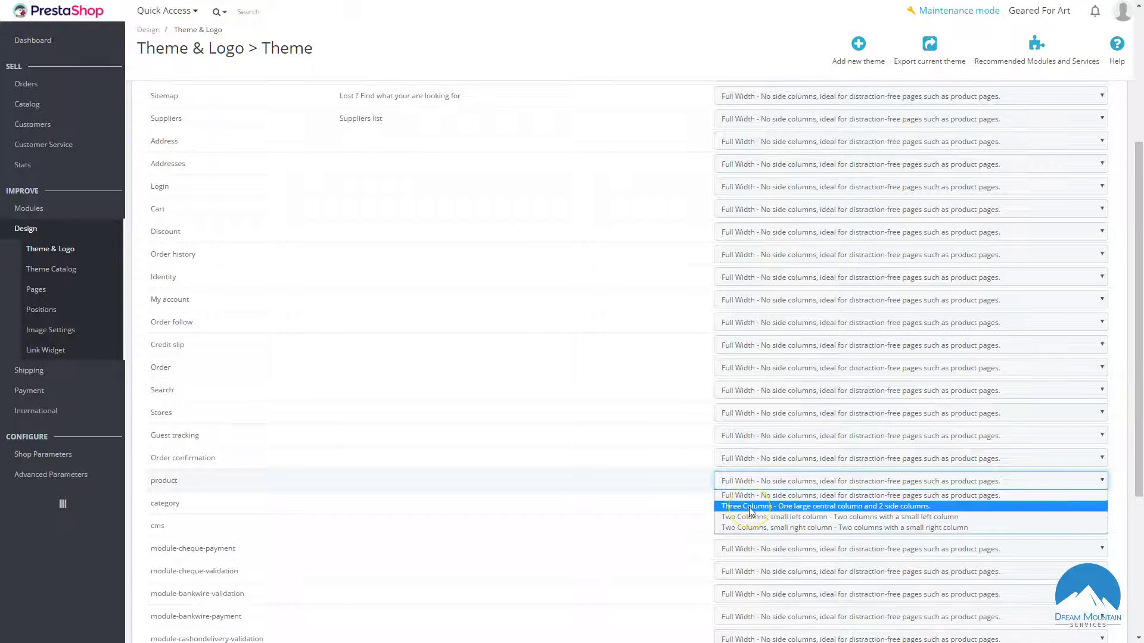
{"action": "left_click", "coordinate": [683, 480]}
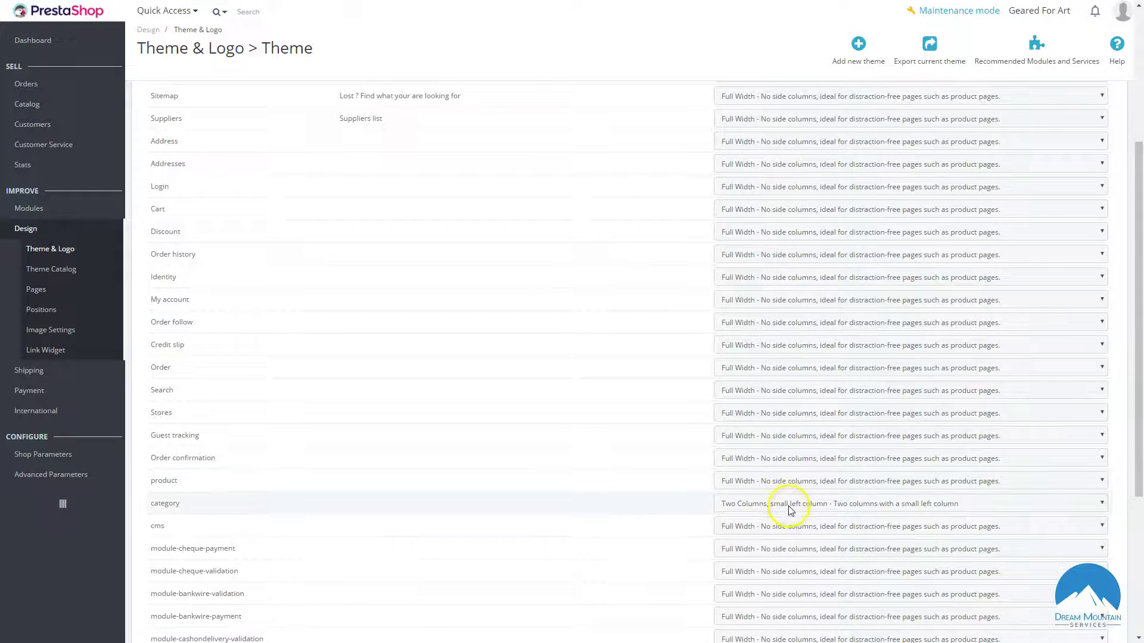
{"action": "scroll", "coordinate": [786, 503], "scroll_direction": "down", "scroll_amount": 2}
{"action": "scroll", "coordinate": [789, 510], "scroll_direction": "up", "scroll_amount": 6}
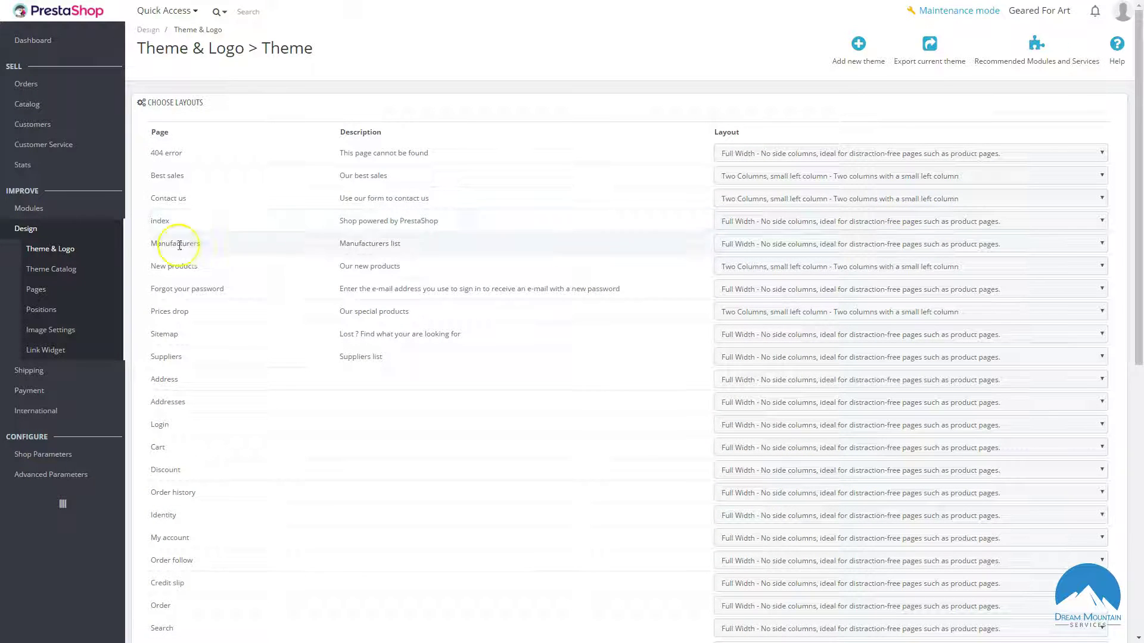
Step: Return to the Theme & Logo settings and look over the current theme's overview
{"action": "left_click", "coordinate": [73, 253]}
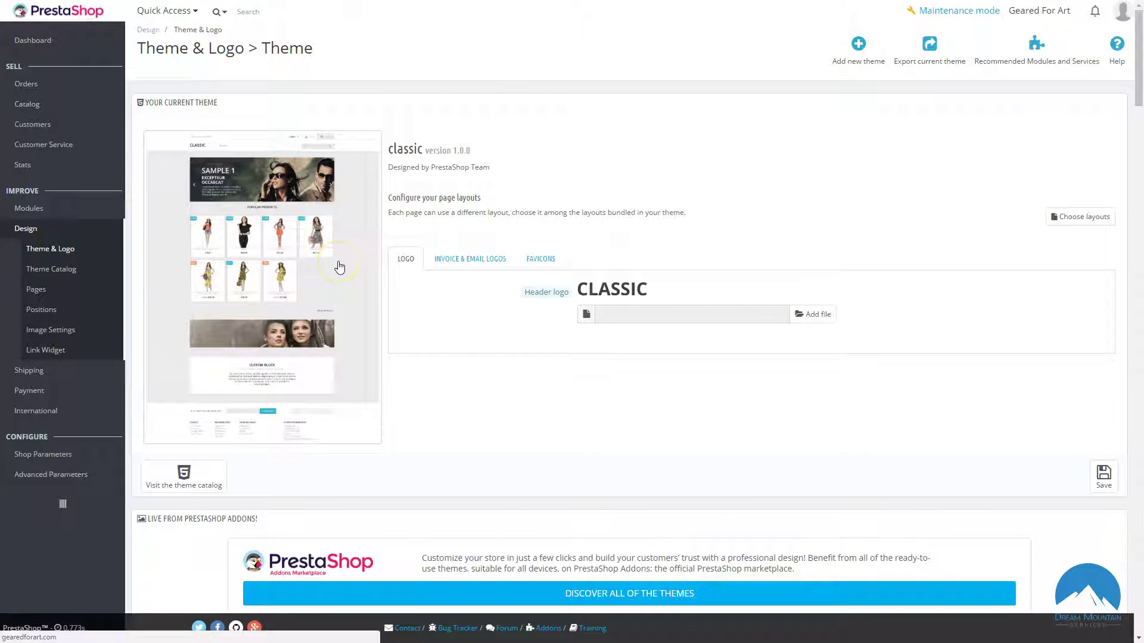
{"action": "scroll", "coordinate": [340, 267], "scroll_direction": "down", "scroll_amount": 6}
{"action": "scroll", "coordinate": [340, 267], "scroll_direction": "up", "scroll_amount": 5}
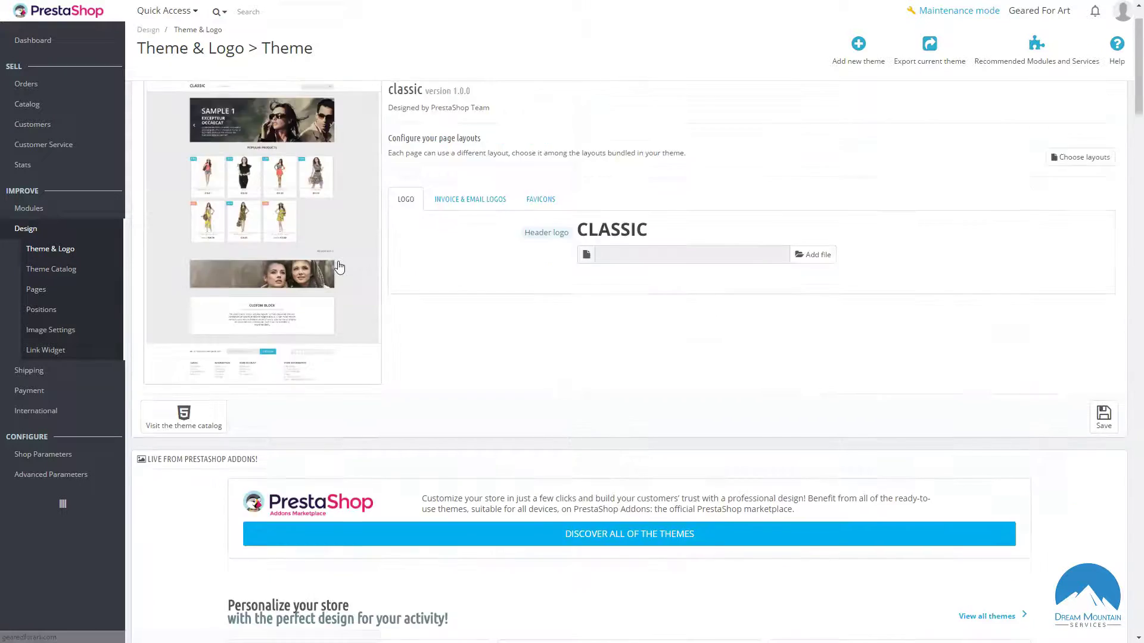
{"action": "scroll", "coordinate": [339, 267], "scroll_direction": "up", "scroll_amount": 1}
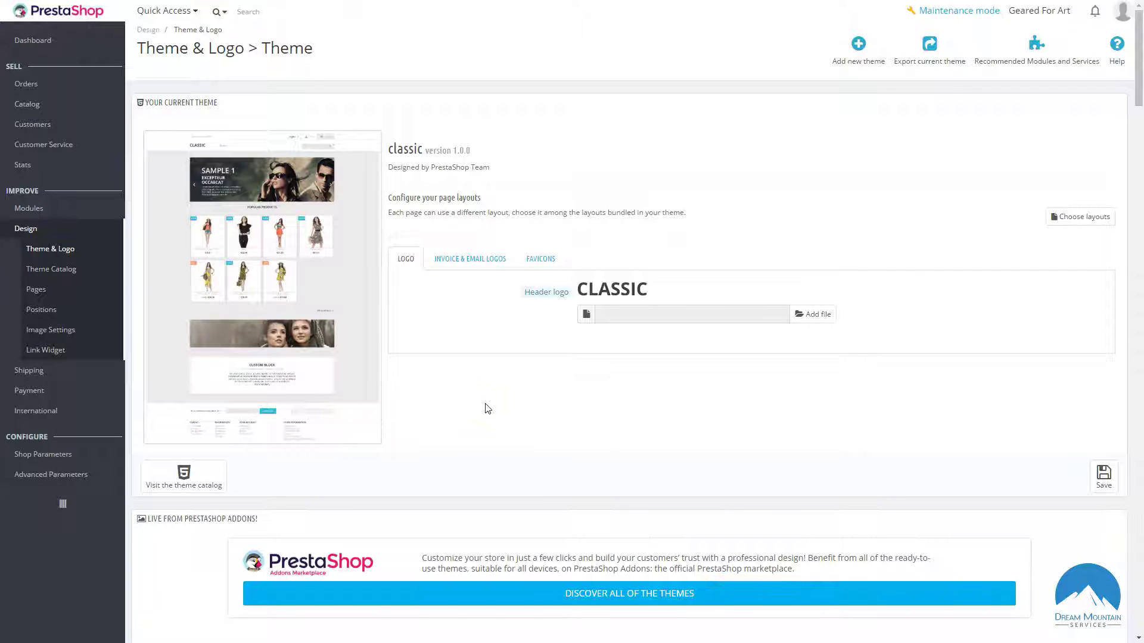
{"action": "scroll", "coordinate": [476, 410], "scroll_direction": "down", "scroll_amount": 1}
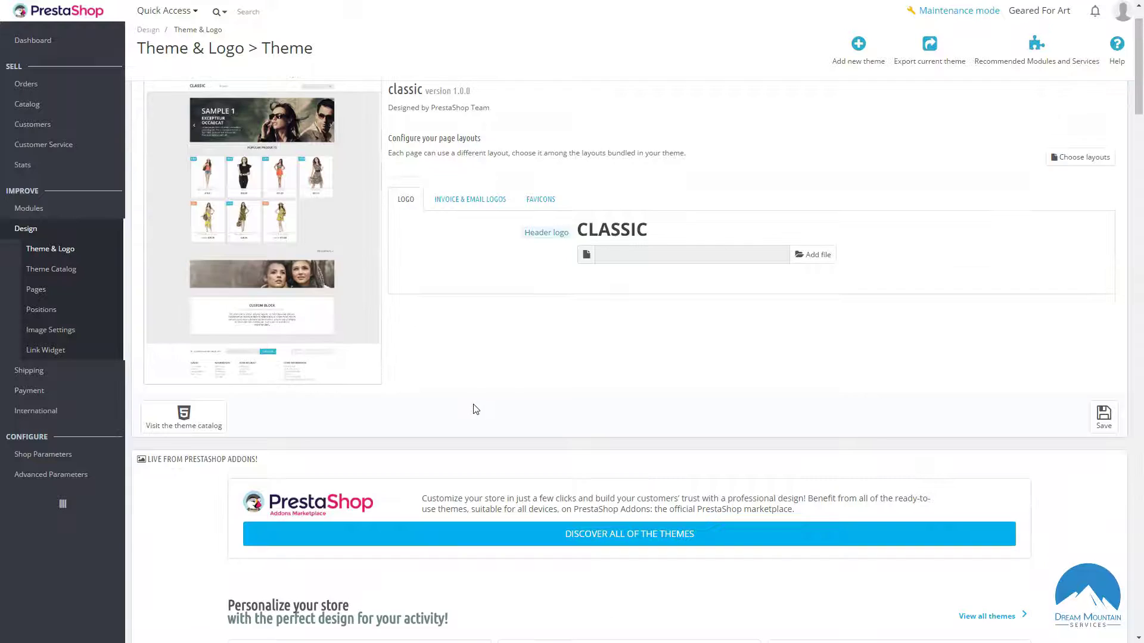
{"action": "scroll", "coordinate": [476, 409], "scroll_direction": "up", "scroll_amount": 1}
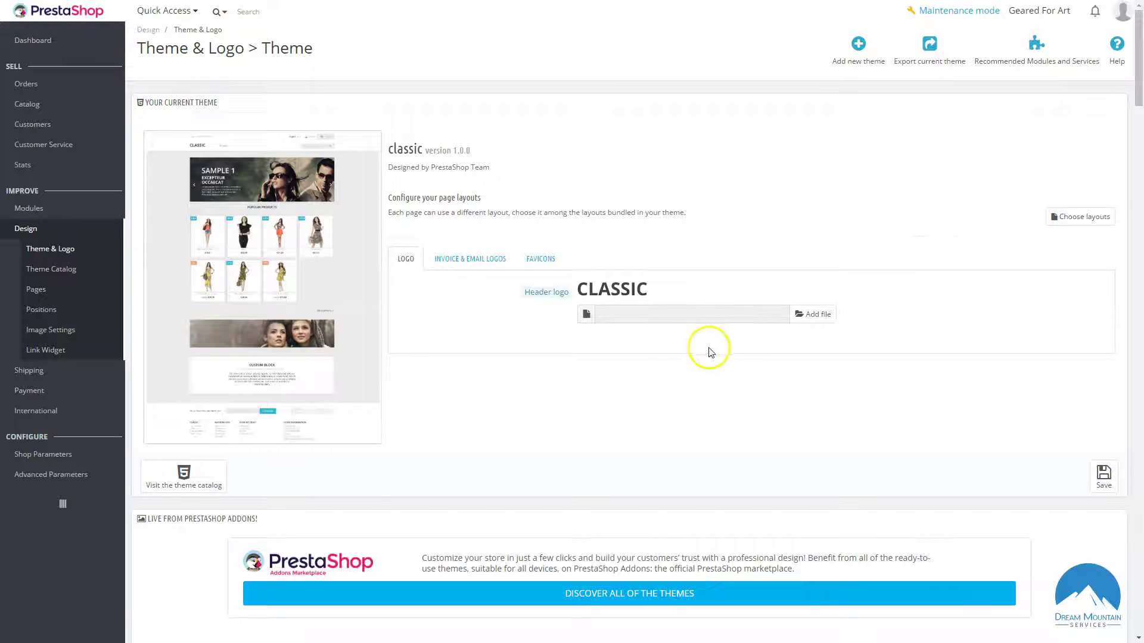
Step: Open the About us page from the Design section's Pages list and look through its content, indexation and display settings
{"action": "left_click", "coordinate": [37, 294]}
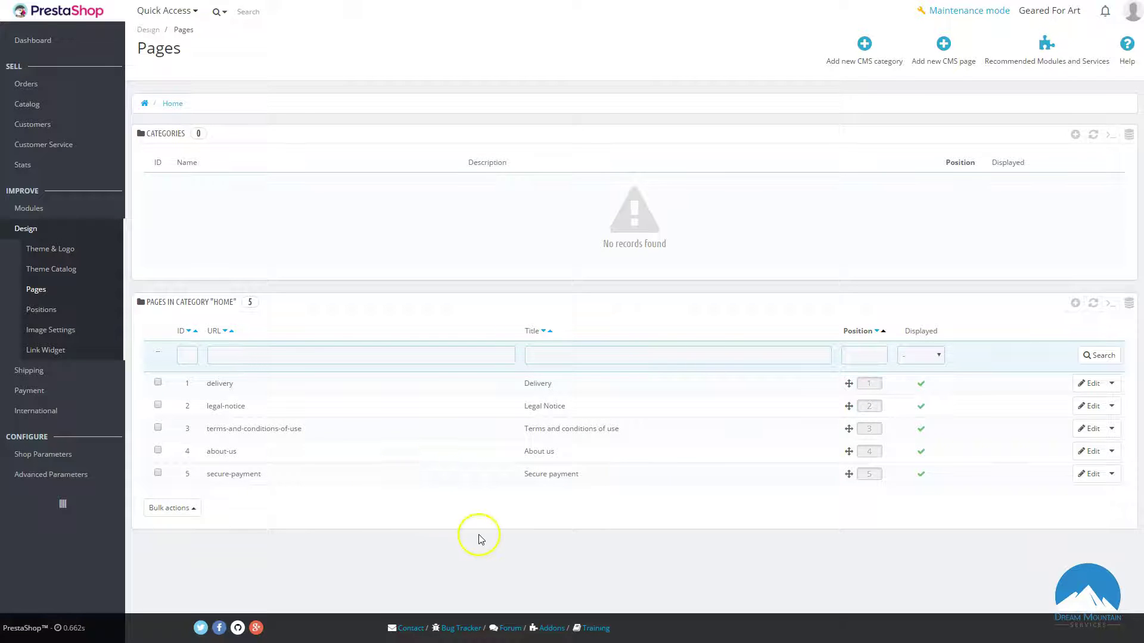
{"action": "left_click", "coordinate": [246, 456]}
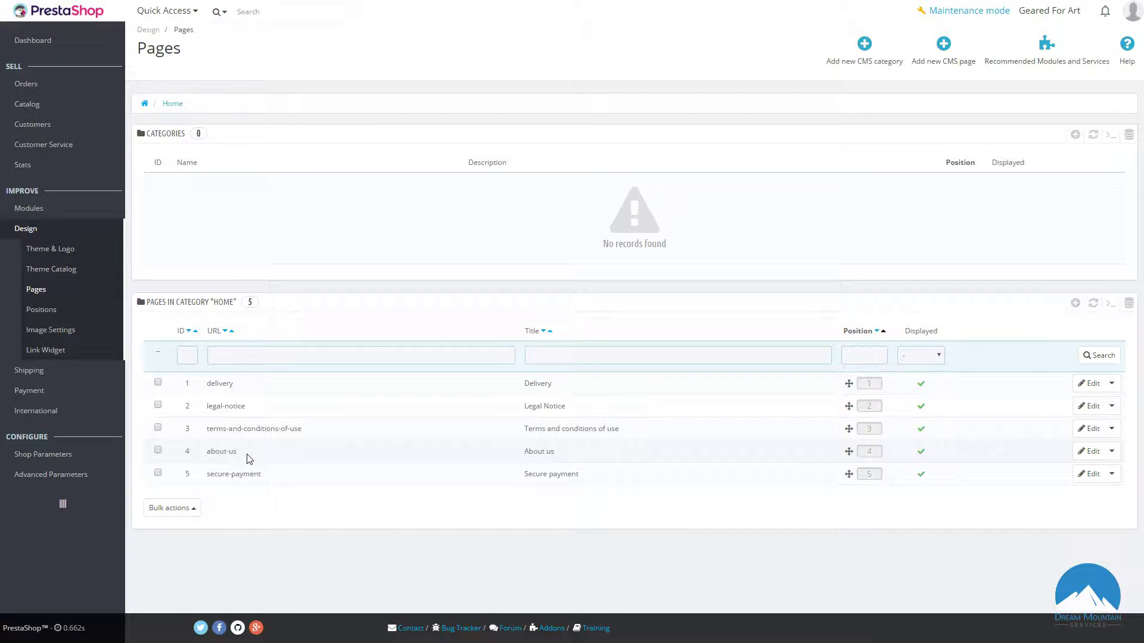
{"action": "left_click", "coordinate": [249, 458]}
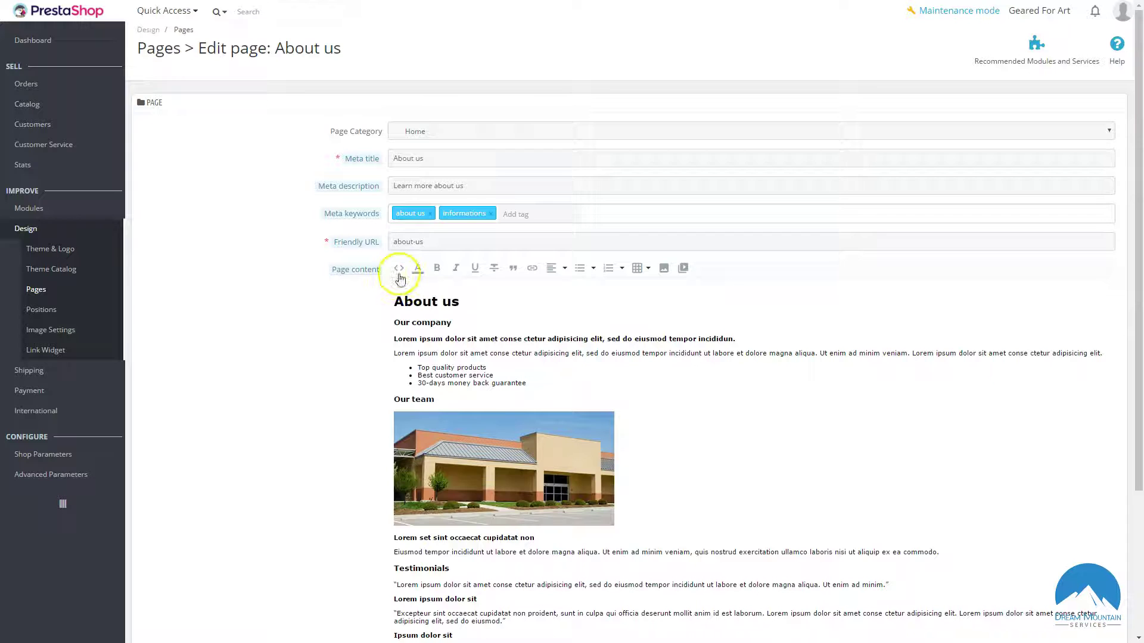
{"action": "scroll", "coordinate": [671, 392], "scroll_direction": "down", "scroll_amount": 3}
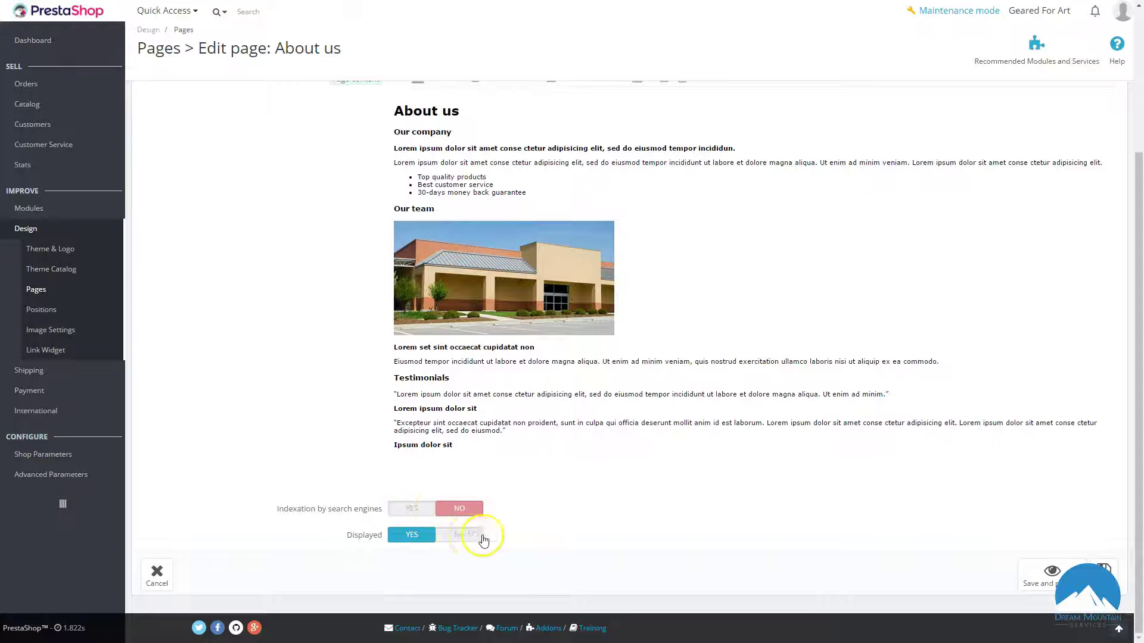
{"action": "scroll", "coordinate": [590, 501], "scroll_direction": "up", "scroll_amount": 3}
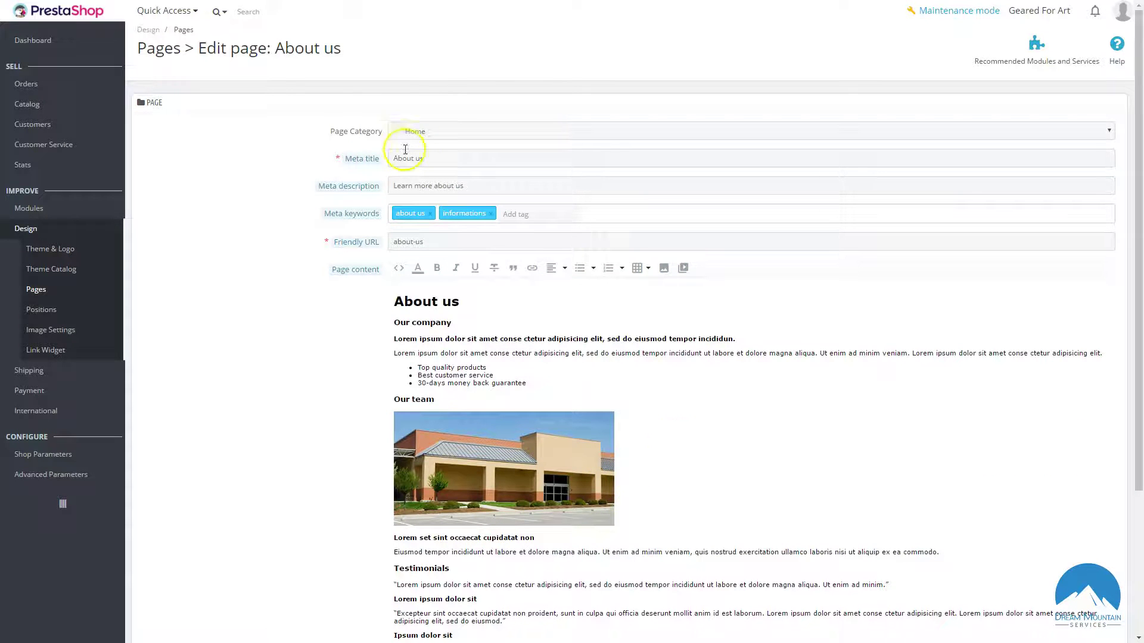
Step: Inspect the About us page's category, meta title and meta keywords fields
{"action": "left_click", "coordinate": [457, 129]}
{"action": "left_click", "coordinate": [457, 129]}
{"action": "left_click", "coordinate": [438, 159]}
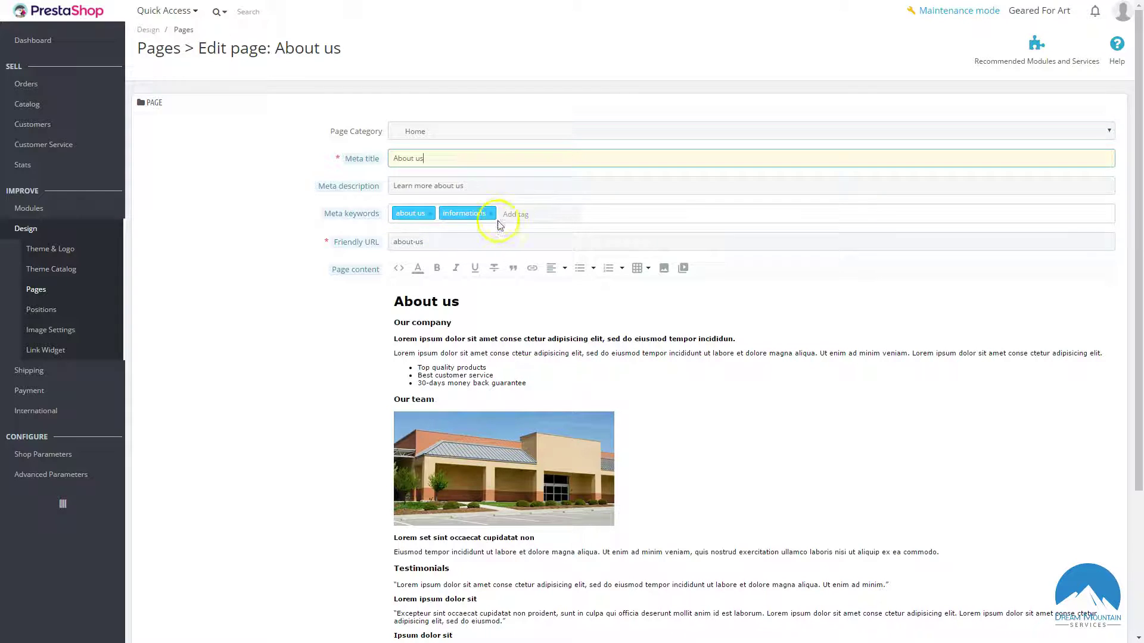
{"action": "mouse_move", "coordinate": [371, 220]}
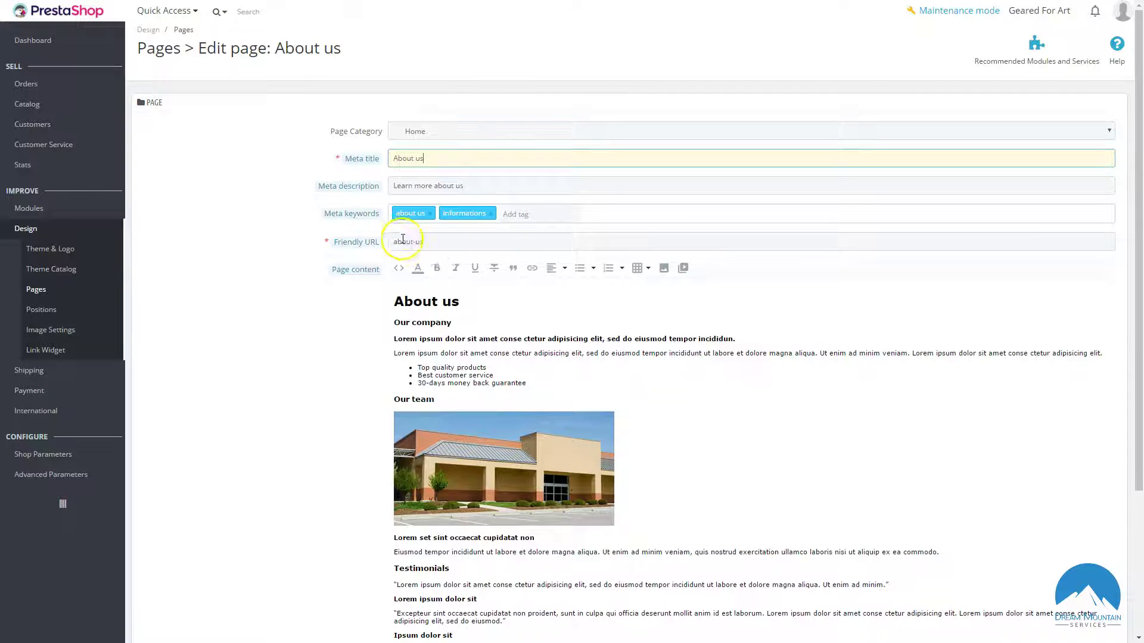
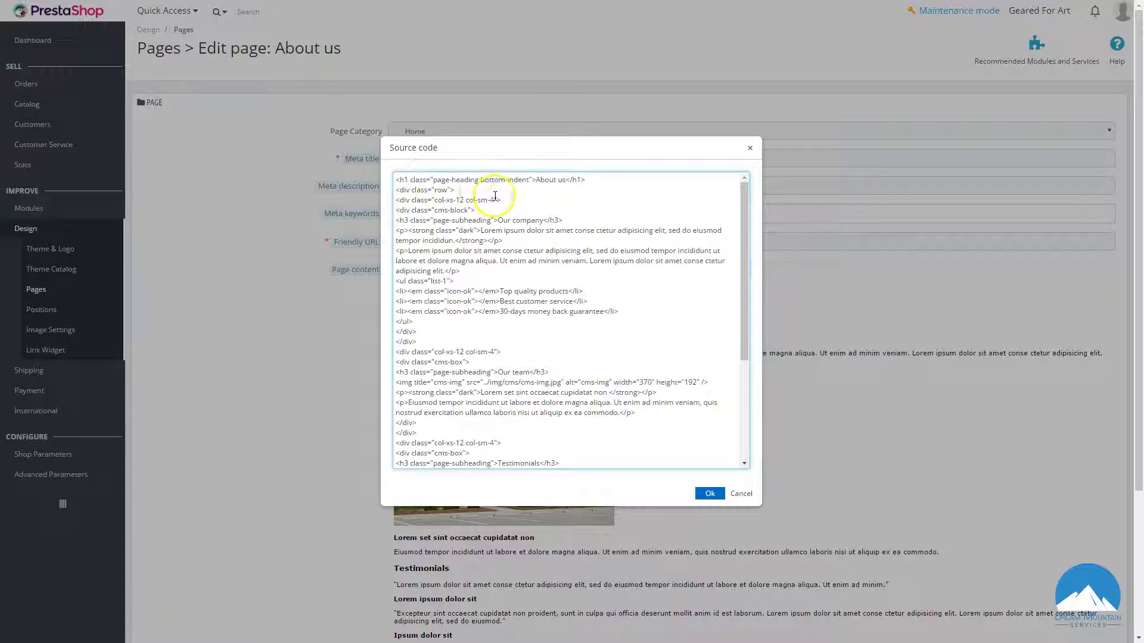
Step: Examine the three "col-xs-12 col-sm-4" column divs in the About us page's source code, and cancel out of the code editor
{"action": "left_click_drag", "start_coordinate": [502, 200], "coordinate": [441, 199]}
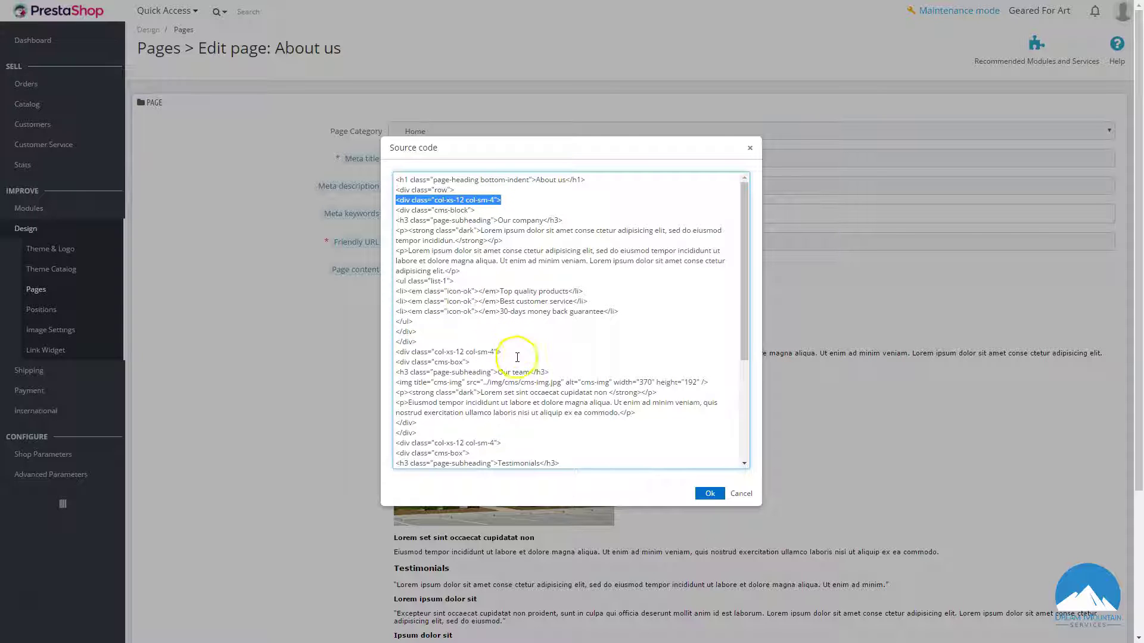
{"action": "left_click_drag", "start_coordinate": [501, 352], "coordinate": [395, 341]}
{"action": "scroll", "coordinate": [508, 412], "scroll_direction": "down", "scroll_amount": 2}
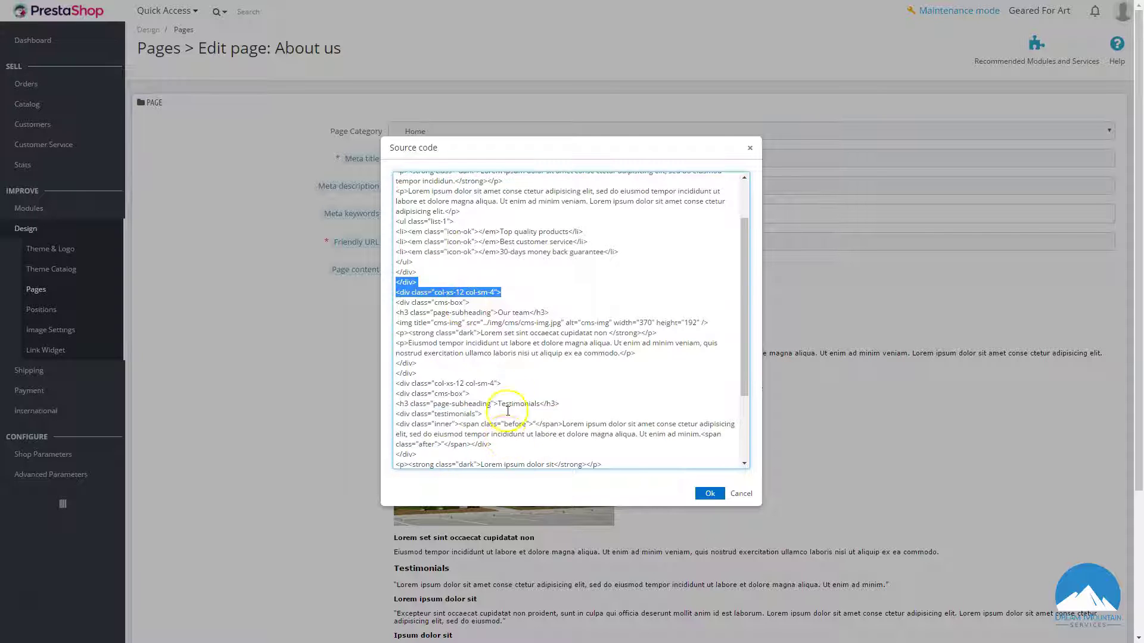
{"action": "left_click_drag", "start_coordinate": [508, 381], "coordinate": [366, 370]}
{"action": "scroll", "coordinate": [557, 355], "scroll_direction": "down", "scroll_amount": 4}
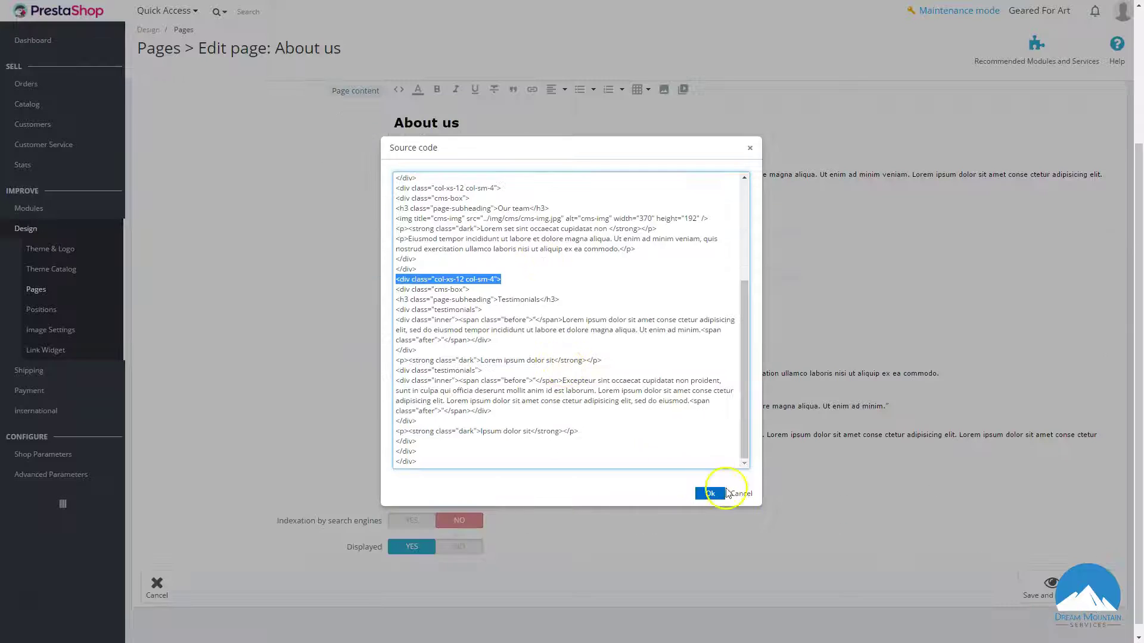
{"action": "left_click", "coordinate": [749, 494]}
{"action": "scroll", "coordinate": [586, 375], "scroll_direction": "up", "scroll_amount": 2}
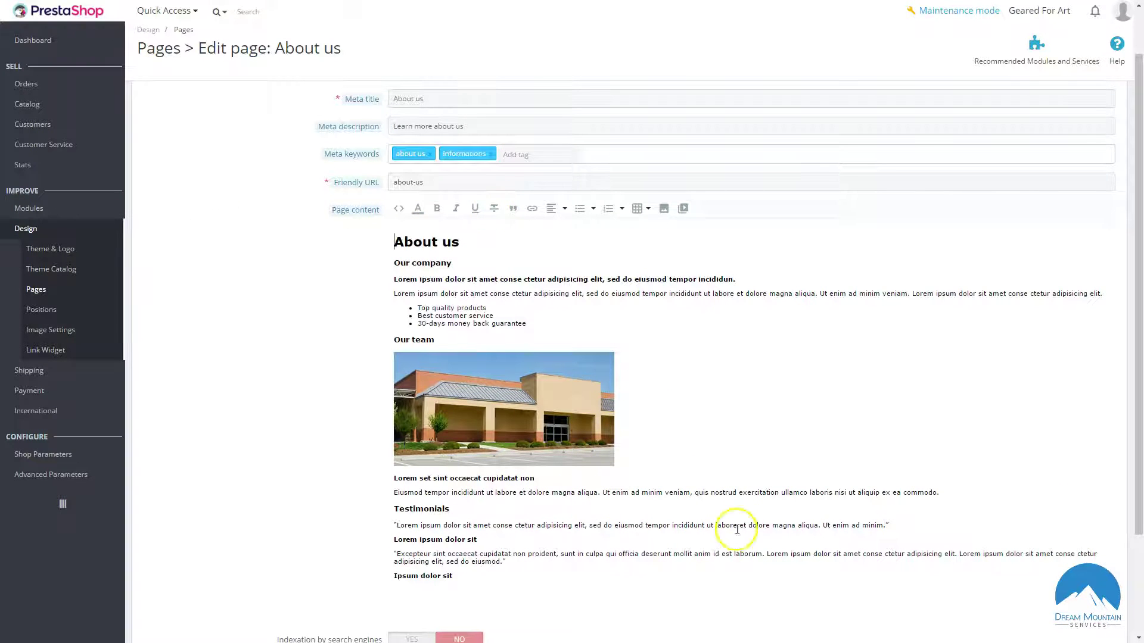
Step: Check the HTML source of the About us page content once more and cancel out of it
{"action": "left_click", "coordinate": [399, 208]}
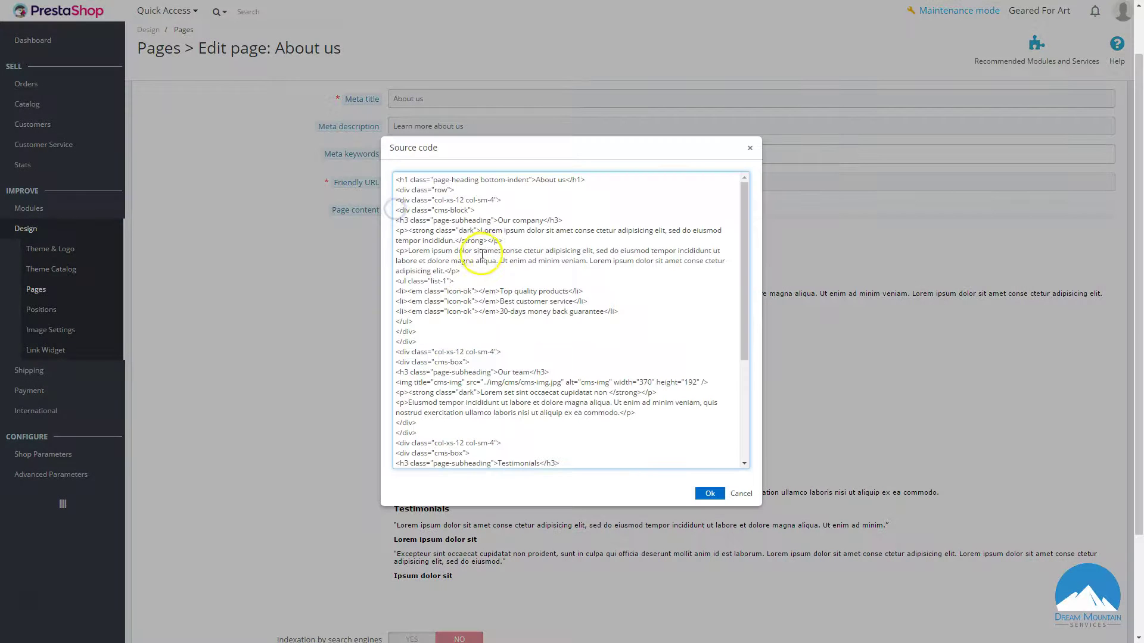
{"action": "left_click", "coordinate": [746, 500]}
{"action": "scroll", "coordinate": [510, 477], "scroll_direction": "down", "scroll_amount": 2}
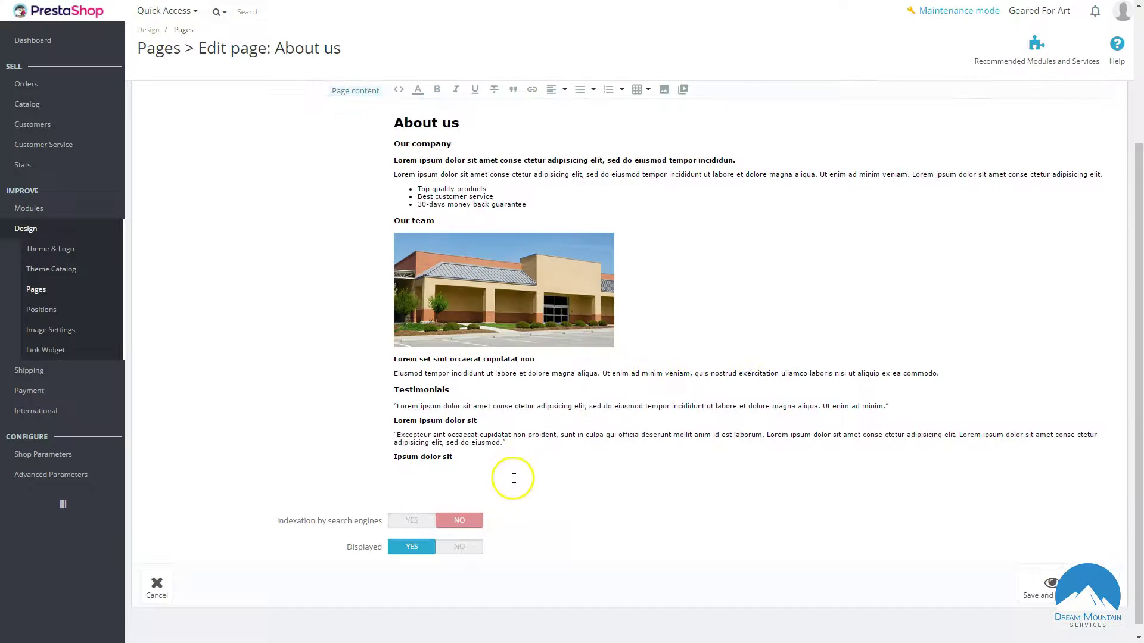
Step: Highlight the Our company, Our team and Testimonials sections in turn in the About us content and review the page form
{"action": "scroll", "coordinate": [556, 310], "scroll_direction": "up", "scroll_amount": 1}
{"action": "left_click", "coordinate": [392, 182]}
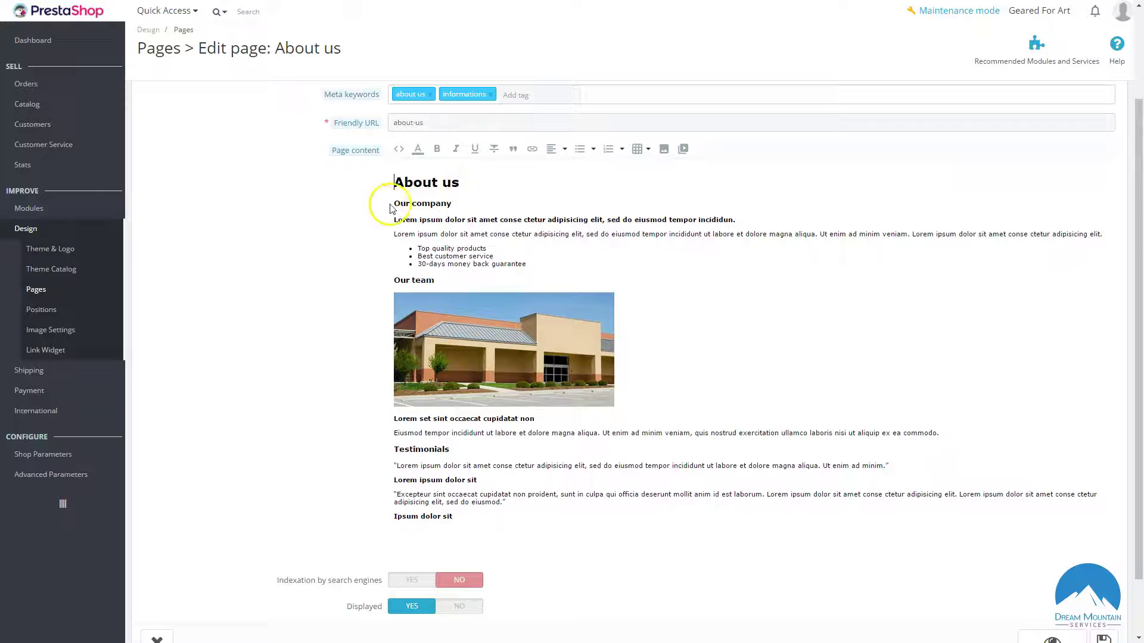
{"action": "mouse_move", "coordinate": [390, 203]}
{"action": "left_mouse_down"}
{"action": "mouse_move", "coordinate": [537, 270]}
{"action": "mouse_move", "coordinate": [393, 204]}
{"action": "left_mouse_up"}
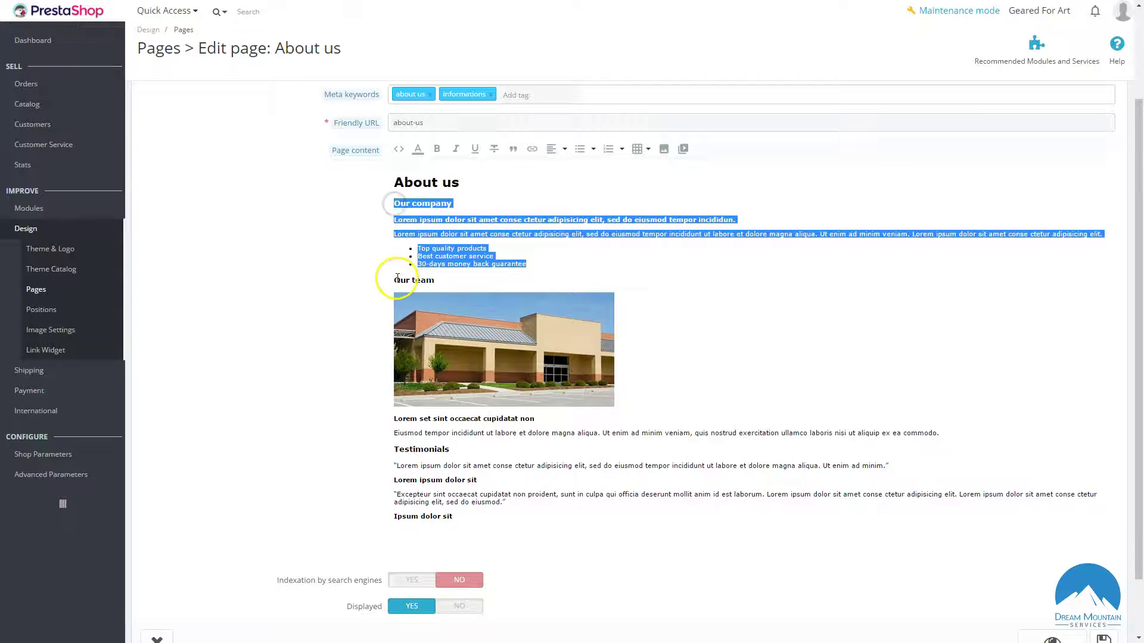
{"action": "left_click_drag", "start_coordinate": [397, 279], "coordinate": [546, 436]}
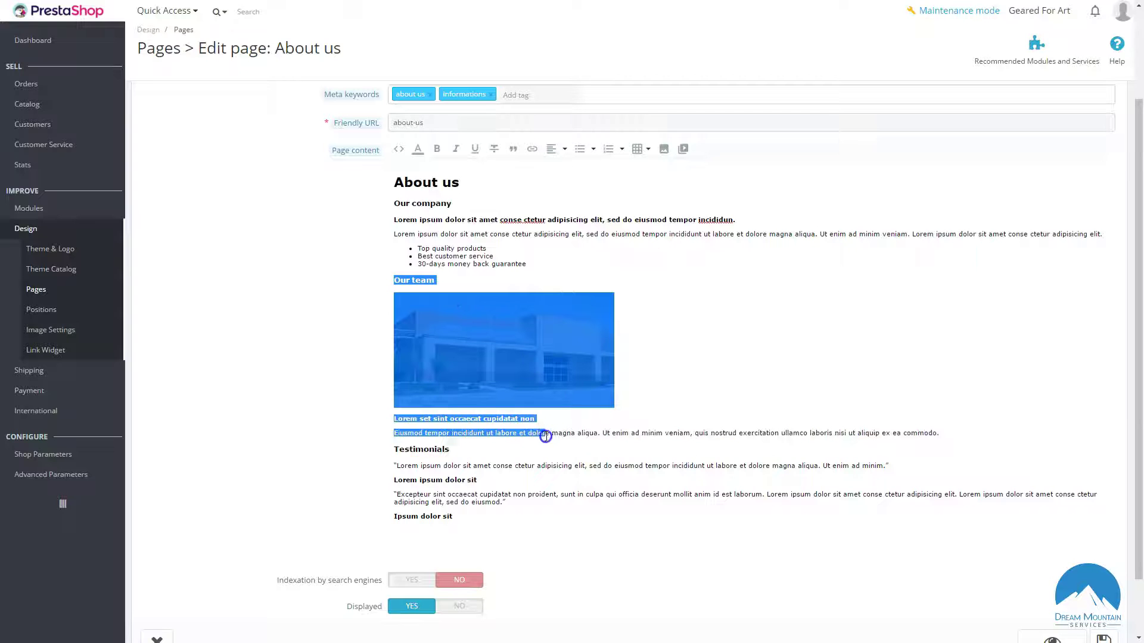
{"action": "left_click_drag", "start_coordinate": [395, 450], "coordinate": [490, 527]}
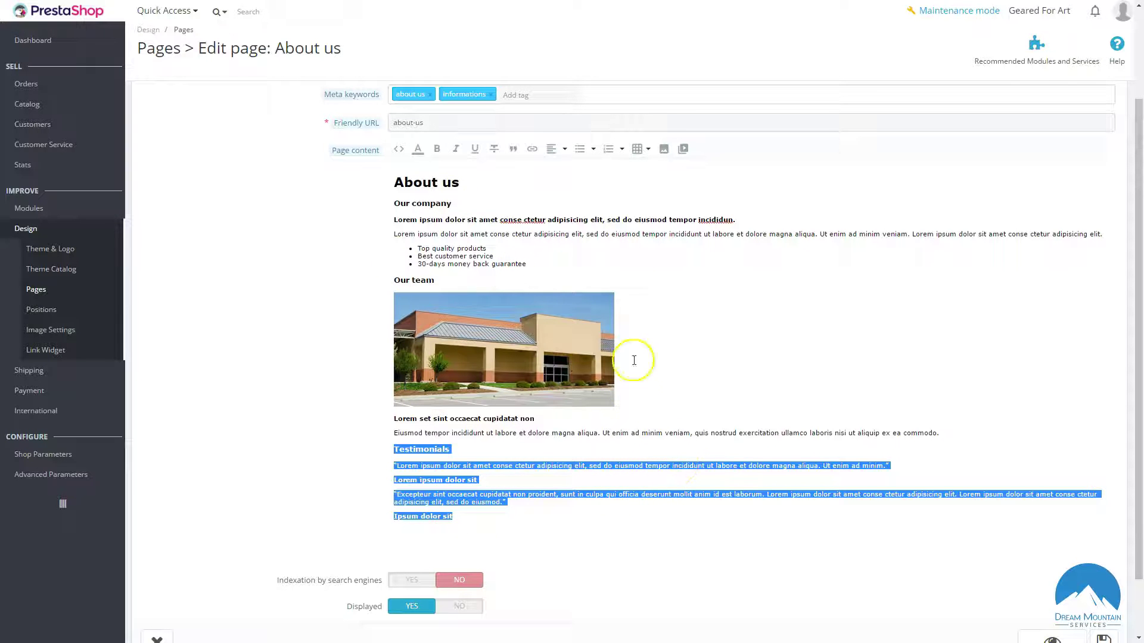
{"action": "scroll", "coordinate": [647, 409], "scroll_direction": "up", "scroll_amount": 2}
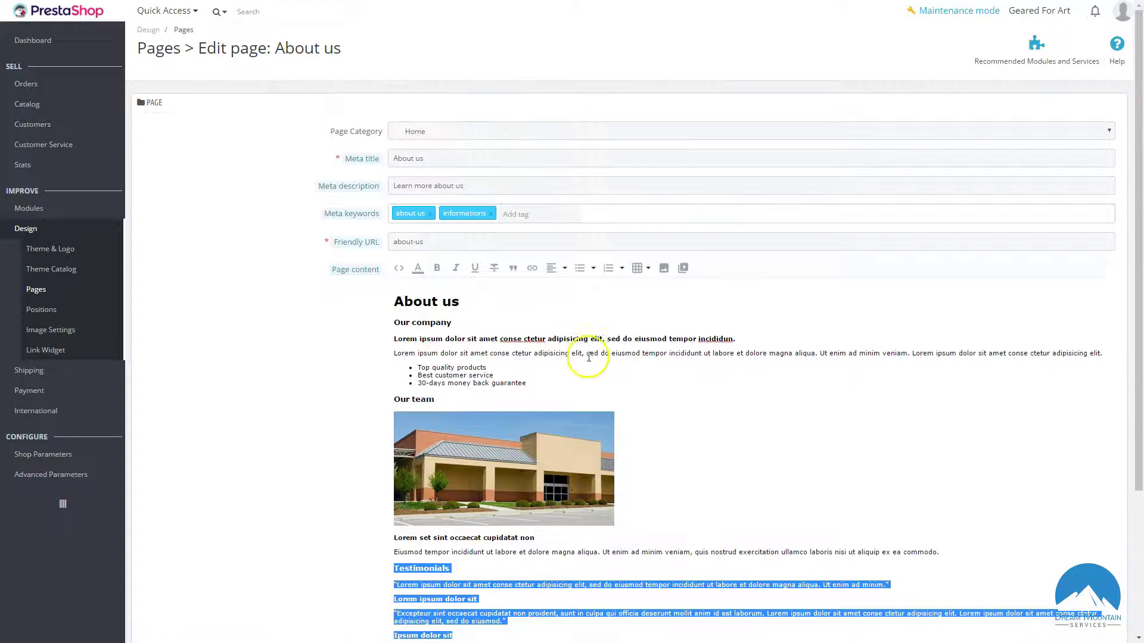
{"action": "scroll", "coordinate": [596, 387], "scroll_direction": "down", "scroll_amount": 3}
{"action": "scroll", "coordinate": [616, 432], "scroll_direction": "up", "scroll_amount": 3}
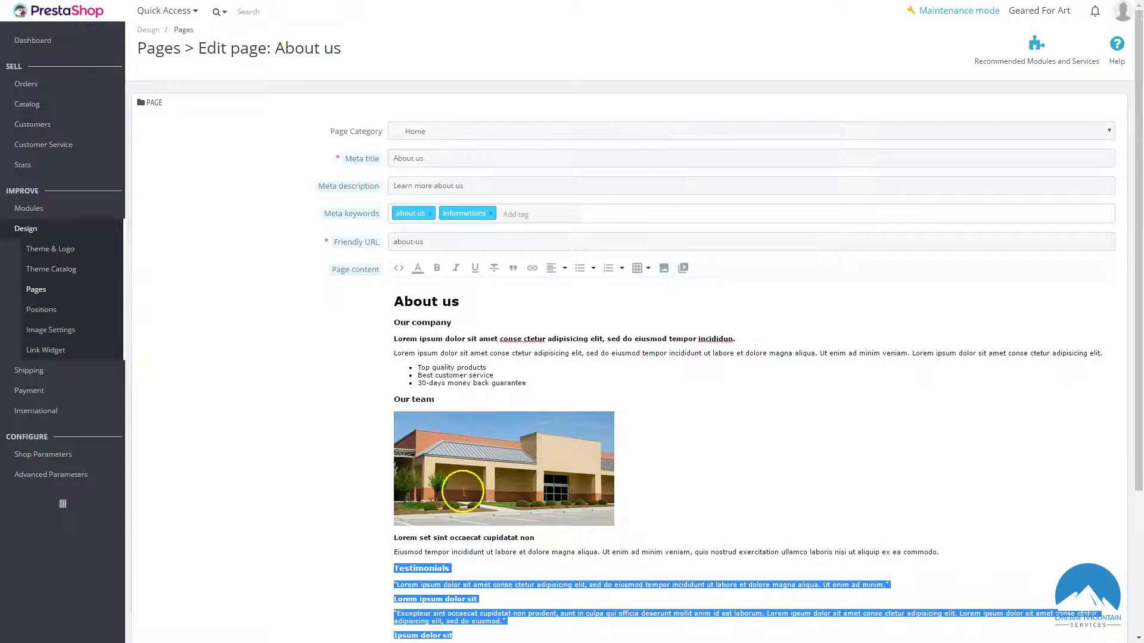
Step: Open the module Positions list and look through the hooks and their attached modules, from the admin hooks to displayTop
{"action": "left_click", "coordinate": [42, 312]}
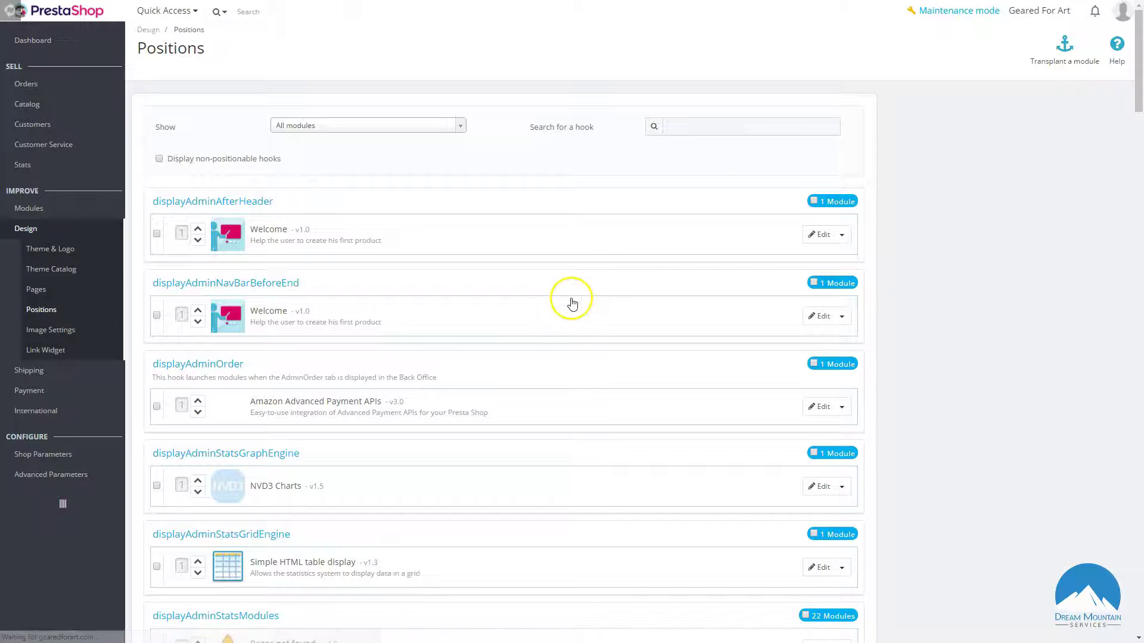
{"action": "scroll", "coordinate": [584, 348], "scroll_direction": "down", "scroll_amount": 10}
{"action": "scroll", "coordinate": [583, 348], "scroll_direction": "down", "scroll_amount": 20}
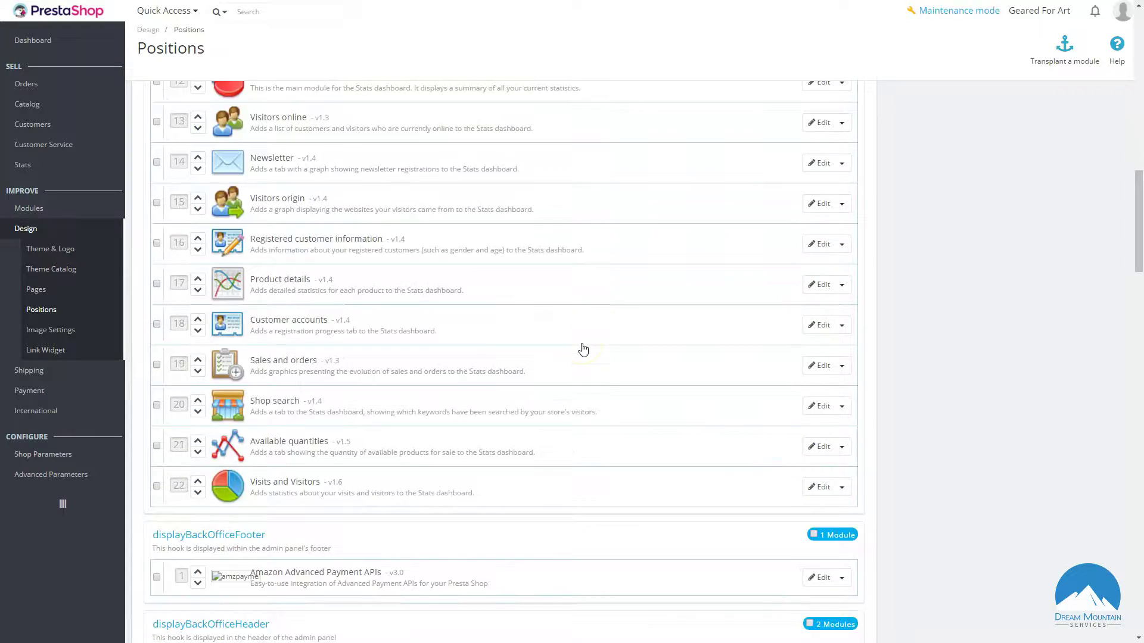
{"action": "scroll", "coordinate": [583, 350], "scroll_direction": "down", "scroll_amount": 20}
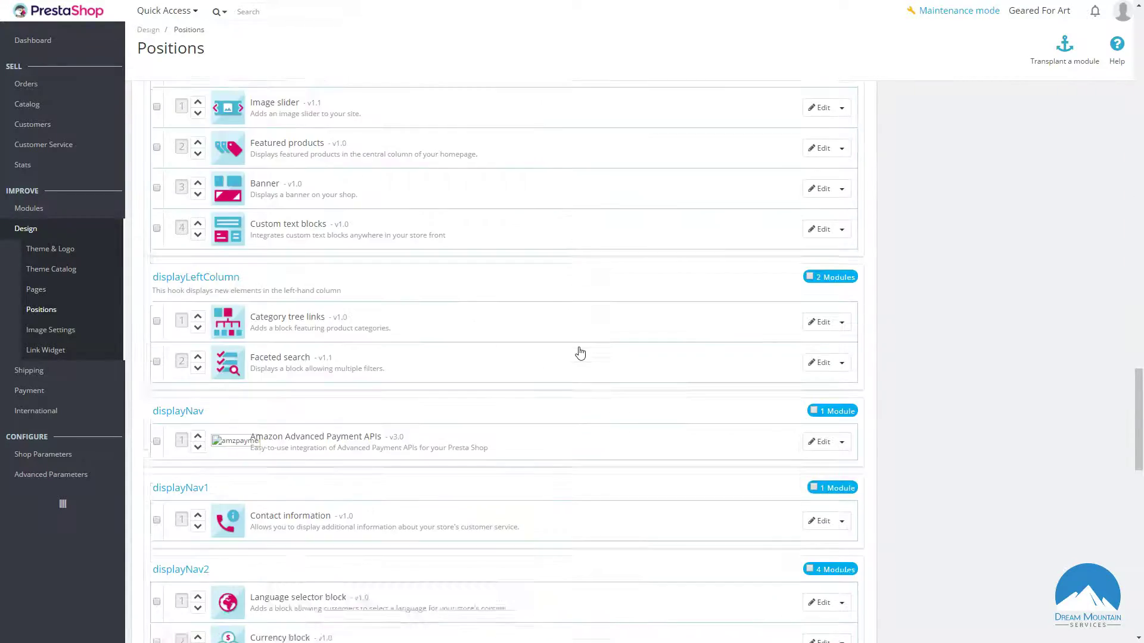
{"action": "scroll", "coordinate": [580, 354], "scroll_direction": "down", "scroll_amount": 5}
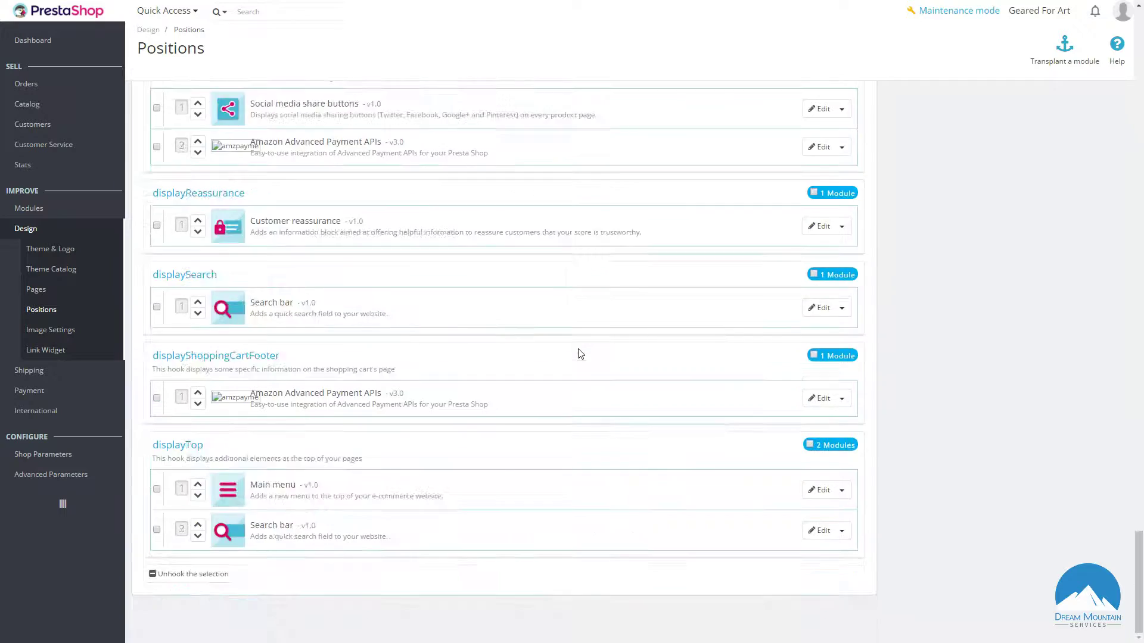
{"action": "scroll", "coordinate": [577, 352], "scroll_direction": "up", "scroll_amount": 20}
{"action": "scroll", "coordinate": [576, 357], "scroll_direction": "up", "scroll_amount": 20}
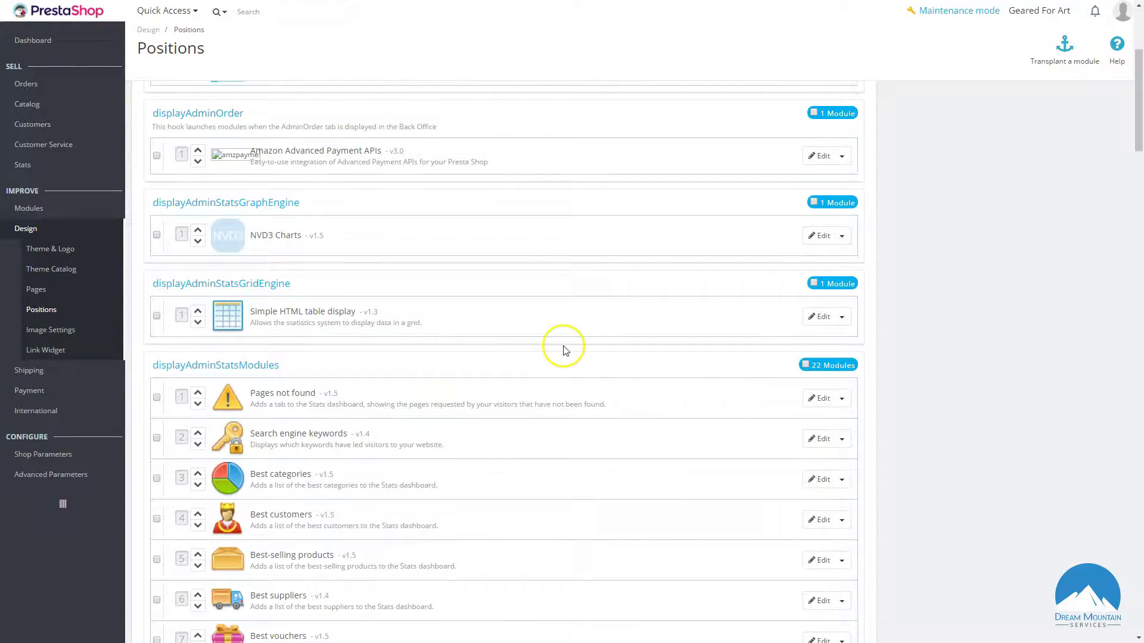
Step: Skim the hooks in the Positions list once more and filter the list to the Amazon Advanced Payment APIs module
{"action": "scroll", "coordinate": [565, 350], "scroll_direction": "up", "scroll_amount": 6}
{"action": "scroll", "coordinate": [543, 364], "scroll_direction": "down", "scroll_amount": 20}
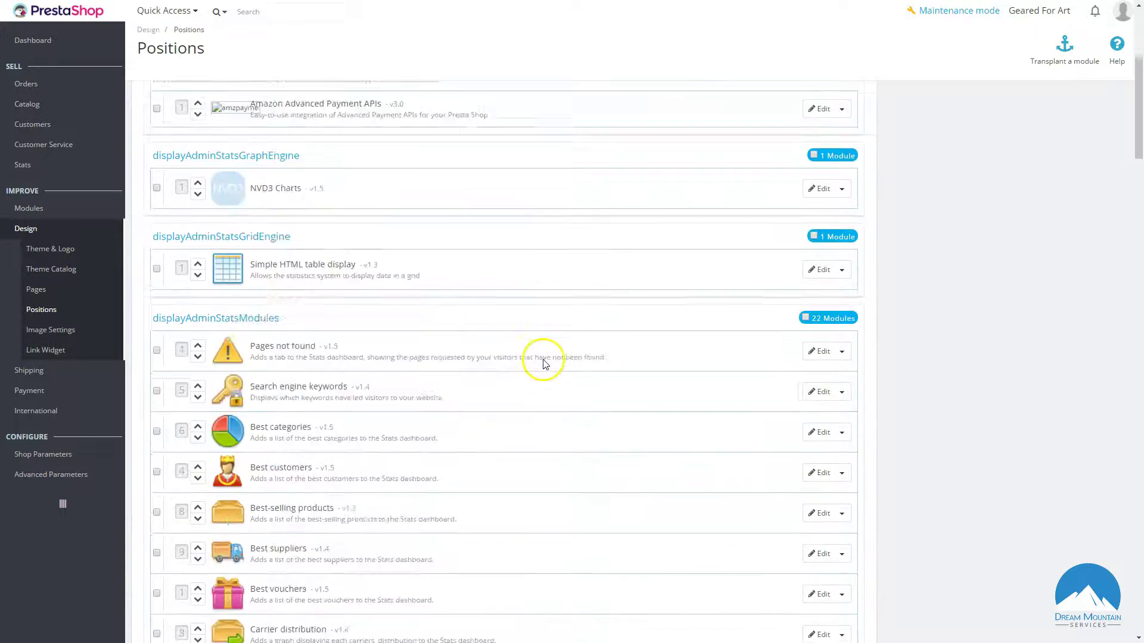
{"action": "scroll", "coordinate": [532, 352], "scroll_direction": "down", "scroll_amount": 5}
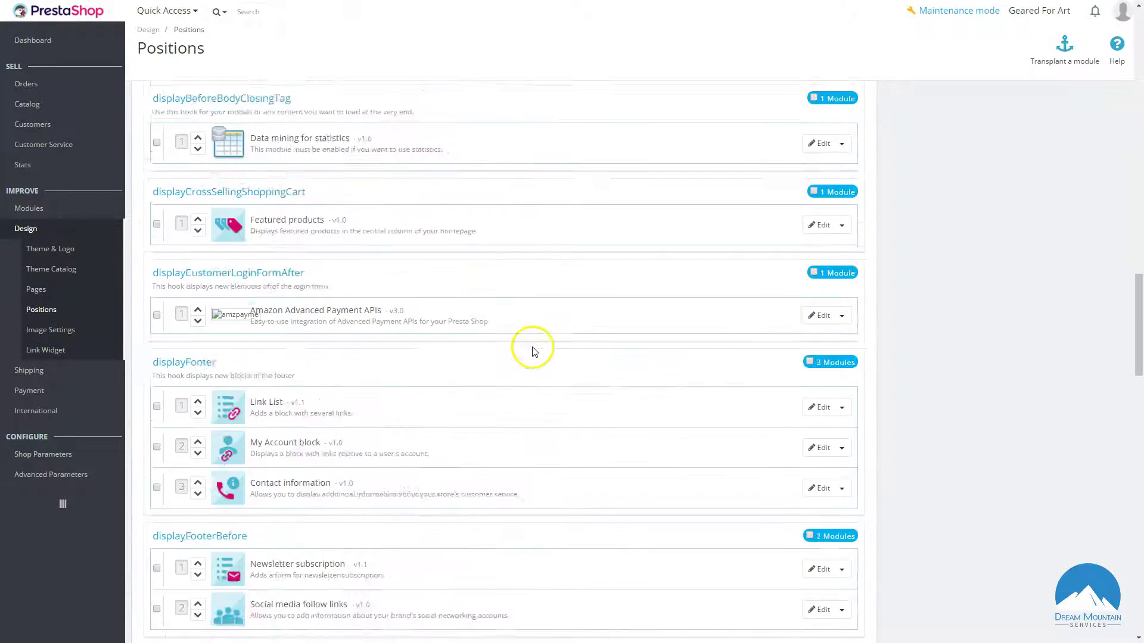
{"action": "scroll", "coordinate": [530, 357], "scroll_direction": "up", "scroll_amount": 20}
{"action": "scroll", "coordinate": [511, 381], "scroll_direction": "up", "scroll_amount": 1}
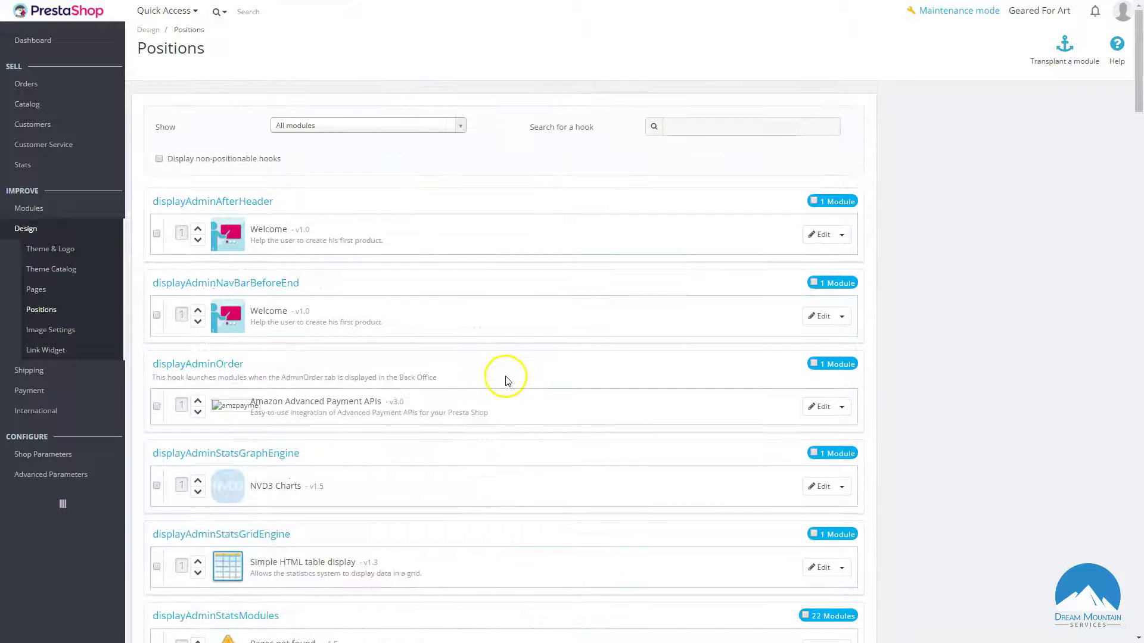
{"action": "left_click", "coordinate": [333, 124]}
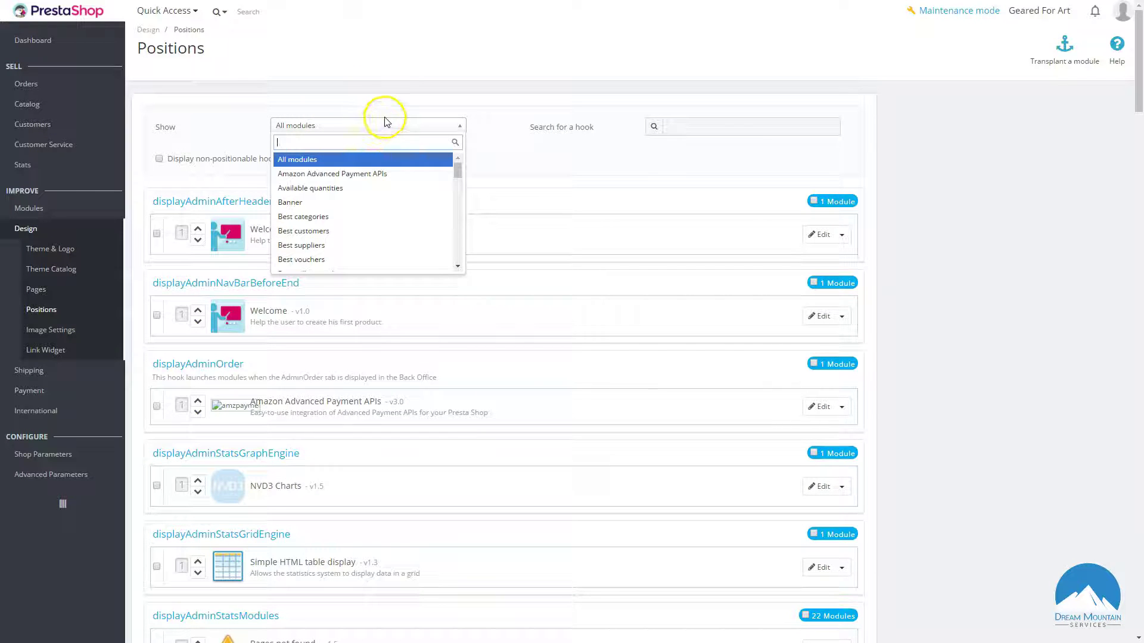
{"action": "left_click", "coordinate": [336, 173]}
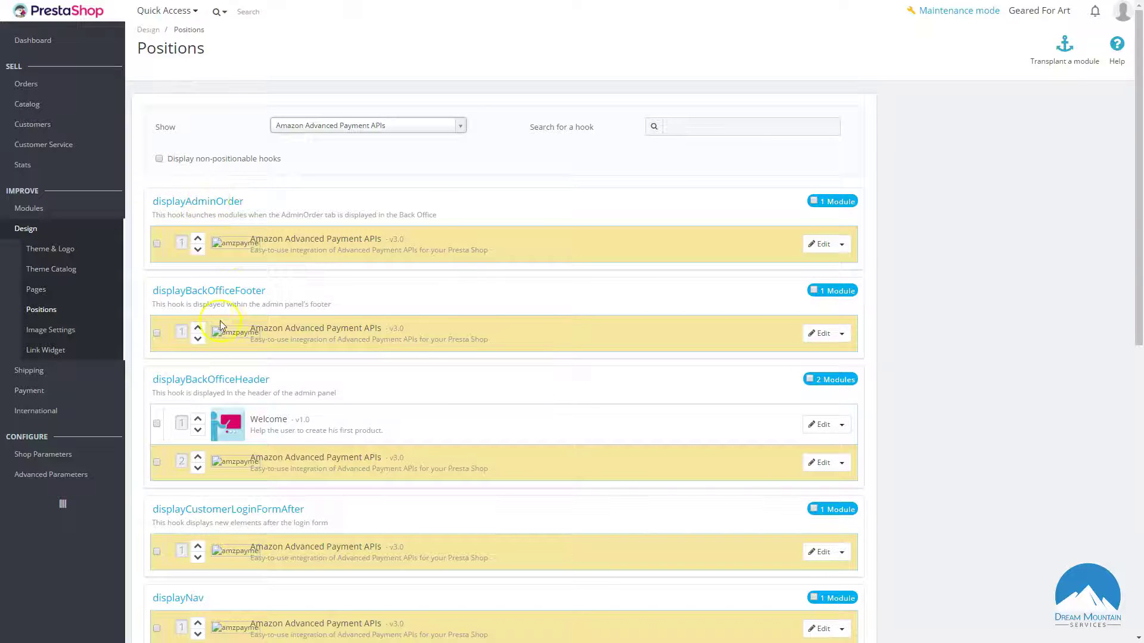
Step: Review the hooks that use the Amazon Advanced Payment APIs module, from displayAdminOrder to displayShoppingCartFooter
{"action": "scroll", "coordinate": [216, 391], "scroll_direction": "down", "scroll_amount": 9}
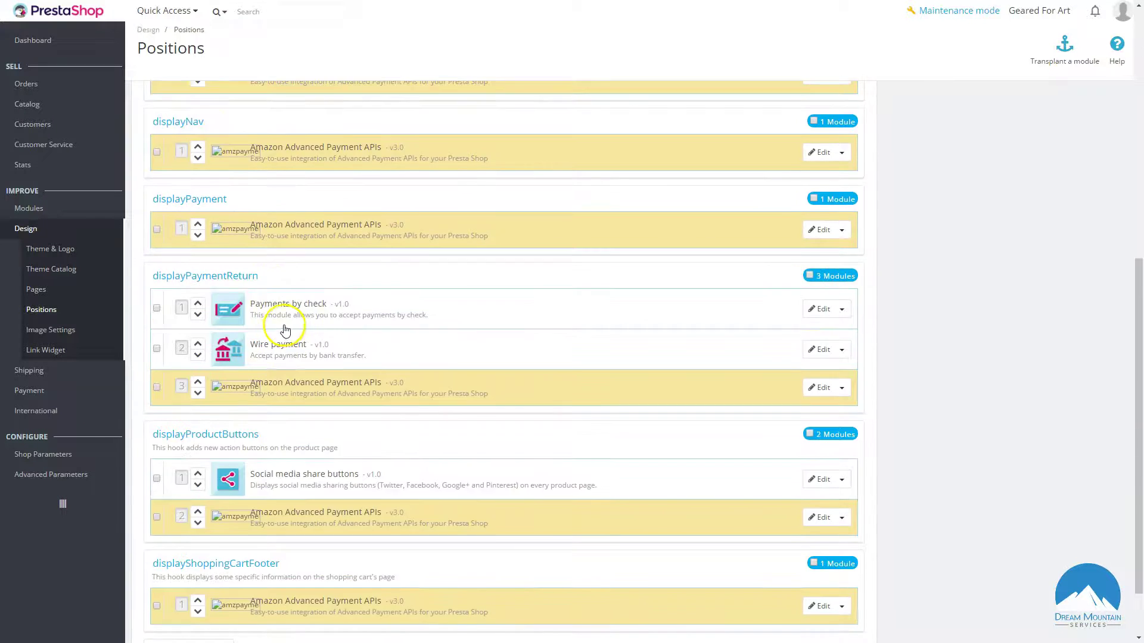
{"action": "scroll", "coordinate": [454, 366], "scroll_direction": "up", "scroll_amount": 7}
{"action": "scroll", "coordinate": [454, 366], "scroll_direction": "down", "scroll_amount": 7}
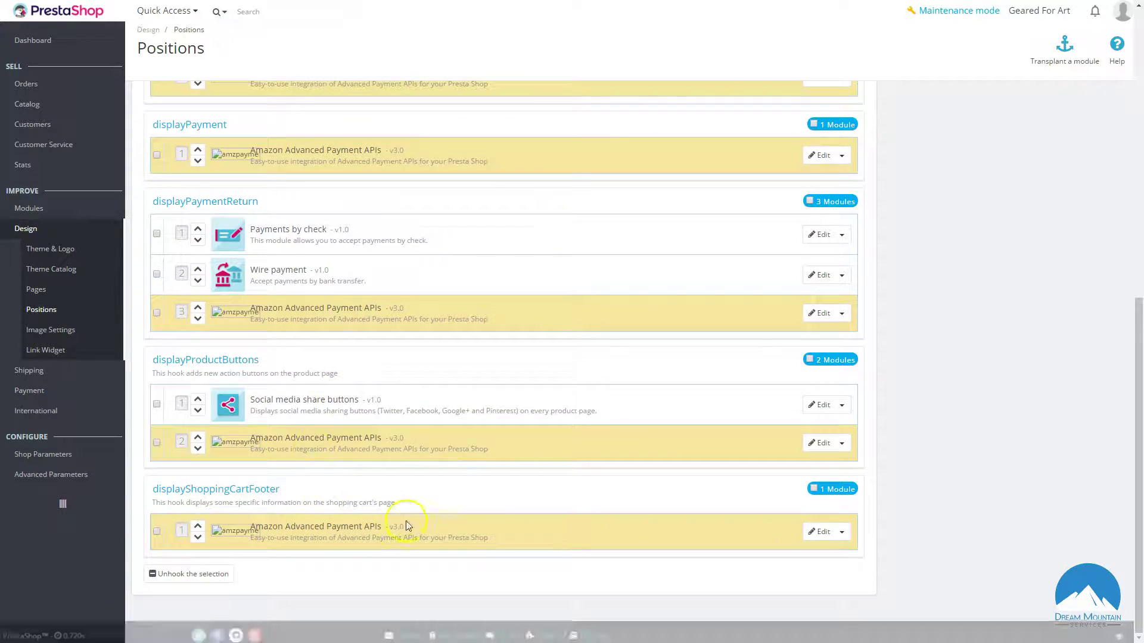
{"action": "scroll", "coordinate": [431, 438], "scroll_direction": "up", "scroll_amount": 10}
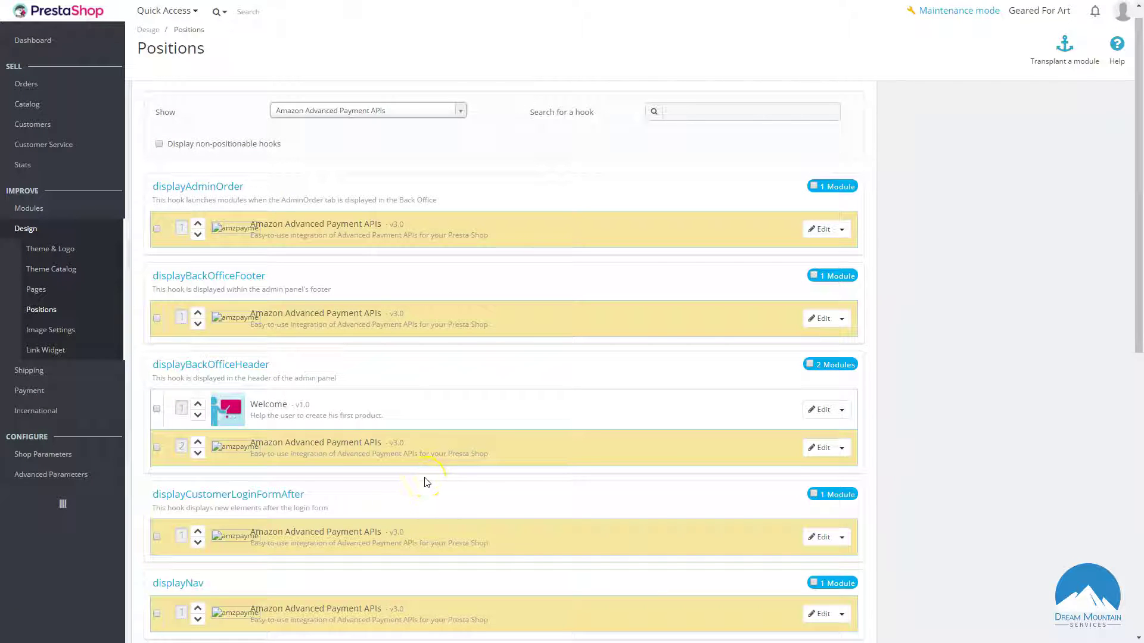
{"action": "scroll", "coordinate": [427, 483], "scroll_direction": "down", "scroll_amount": 1}
{"action": "scroll", "coordinate": [425, 484], "scroll_direction": "up", "scroll_amount": 2}
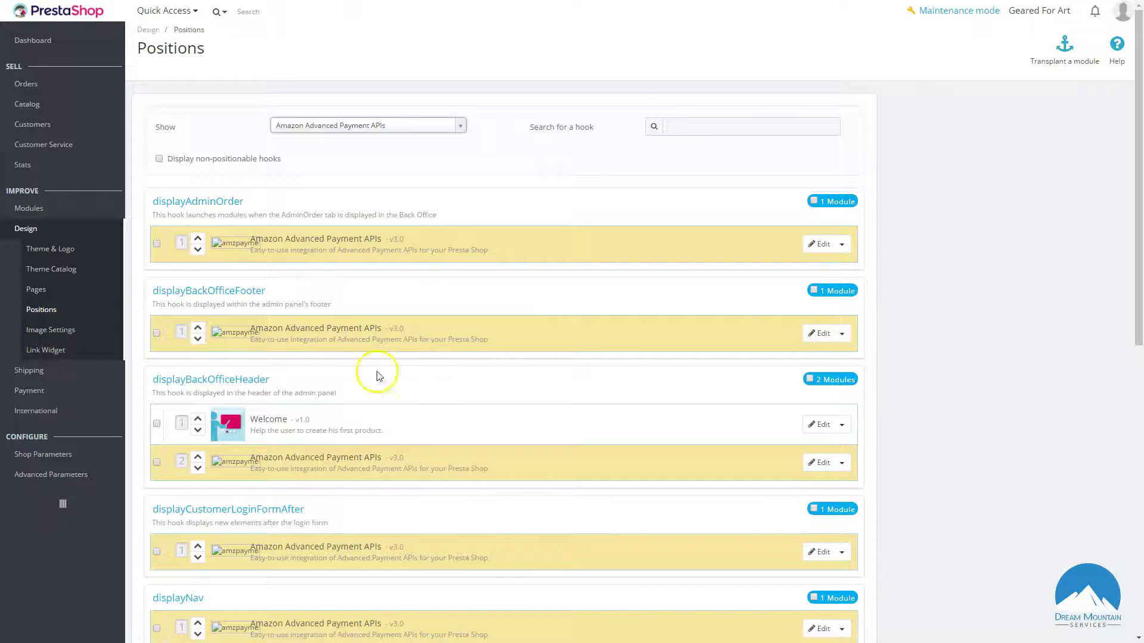
Step: Open the Image Settings and highlight the width and height of the large_default image type
{"action": "left_click", "coordinate": [65, 338]}
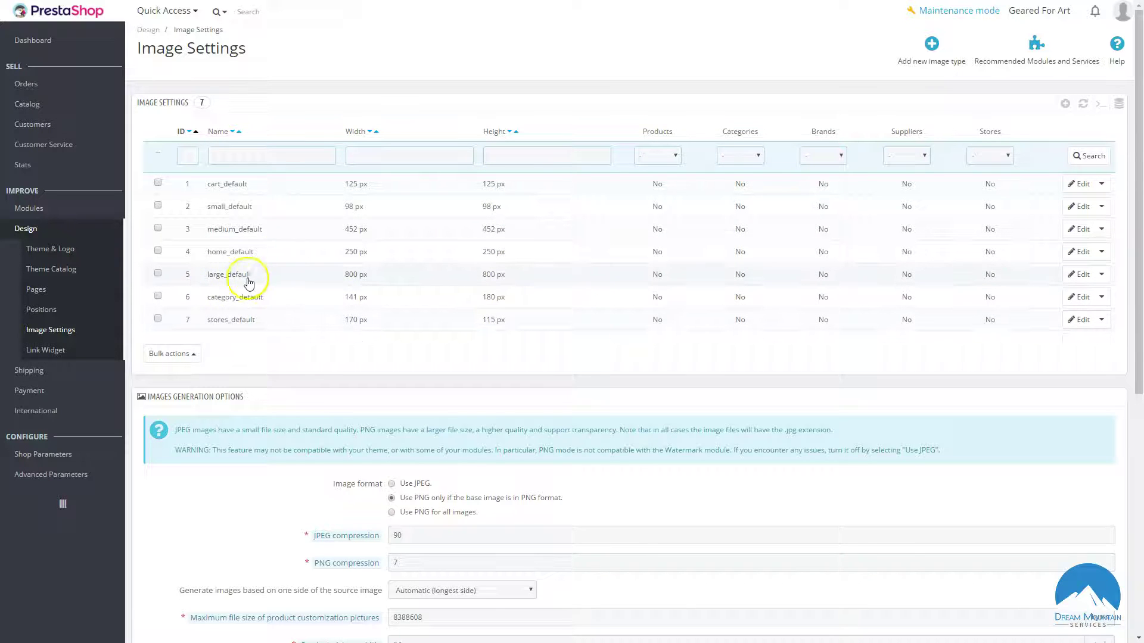
{"action": "left_click_drag", "start_coordinate": [522, 275], "coordinate": [294, 286]}
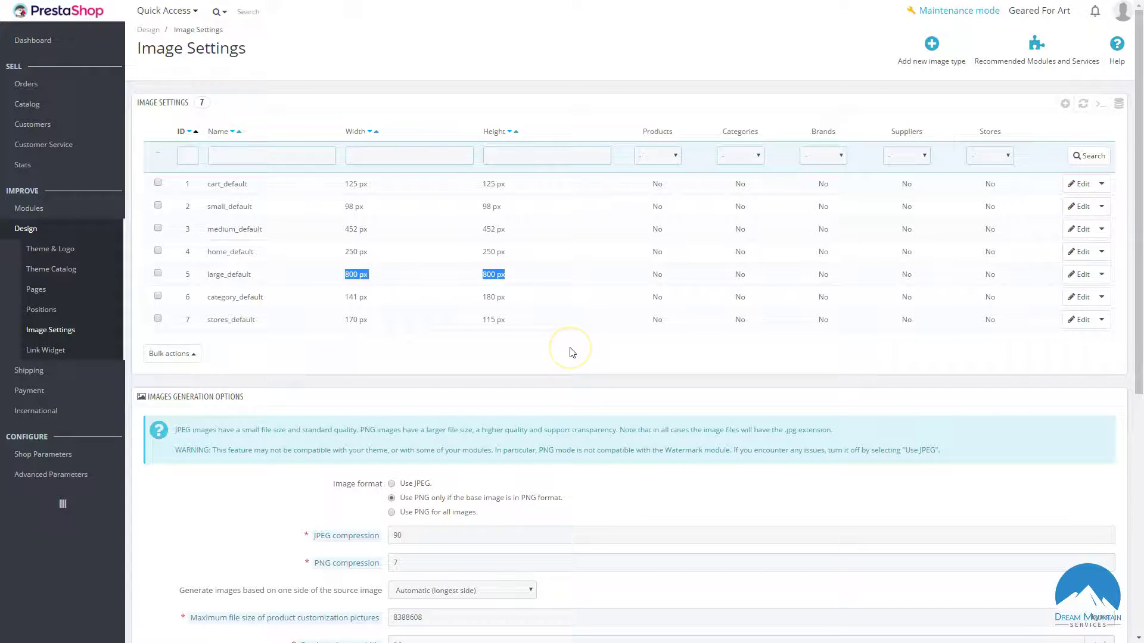
{"action": "scroll", "coordinate": [554, 246], "scroll_direction": "down", "scroll_amount": 4}
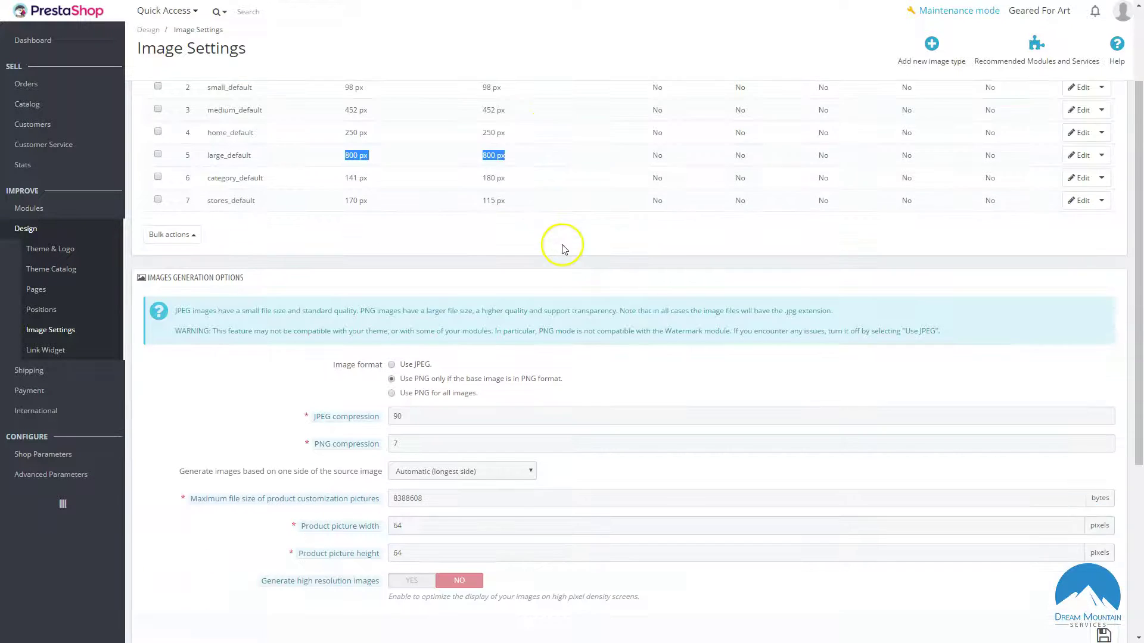
{"action": "scroll", "coordinate": [562, 243], "scroll_direction": "up", "scroll_amount": 4}
Step: Examine the image generation options, including JPEG and PNG compression and high resolution images, and the Regenerate Thumbnails section
{"action": "scroll", "coordinate": [536, 274], "scroll_direction": "down", "scroll_amount": 4}
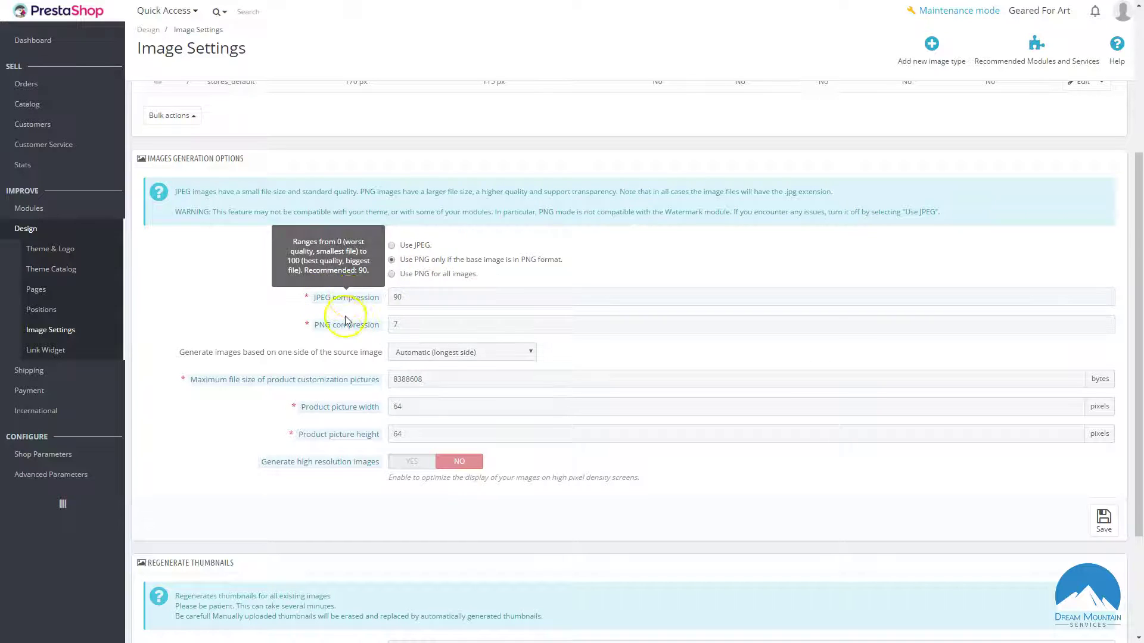
{"action": "mouse_move", "coordinate": [343, 334]}
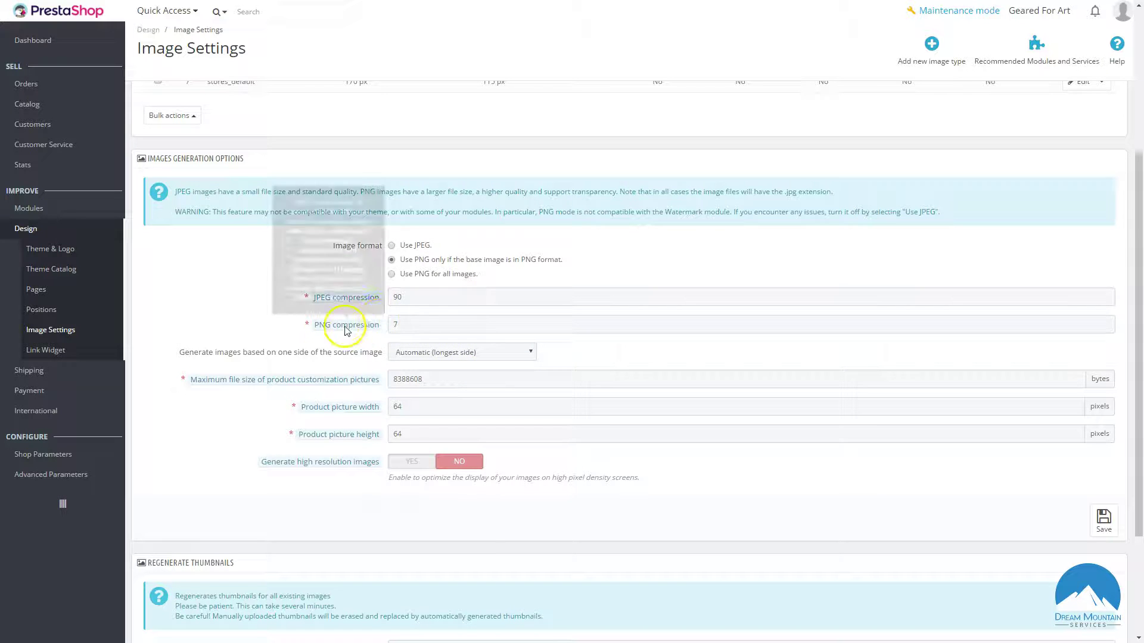
{"action": "scroll", "coordinate": [468, 376], "scroll_direction": "down", "scroll_amount": 1}
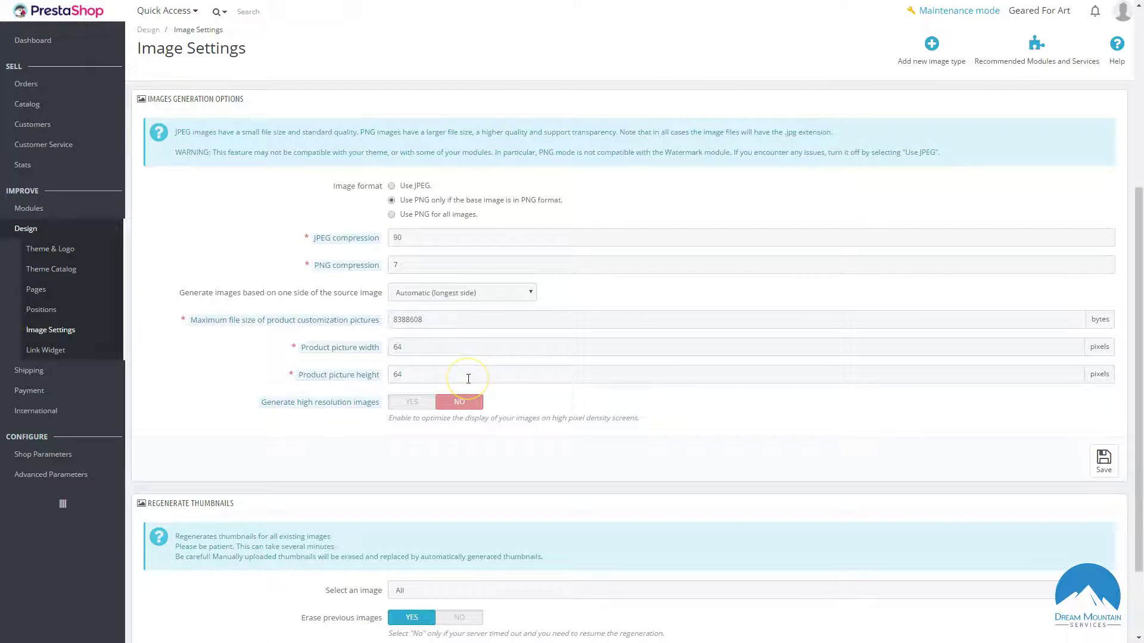
{"action": "mouse_move", "coordinate": [327, 403]}
{"action": "scroll", "coordinate": [408, 415], "scroll_direction": "down", "scroll_amount": 2}
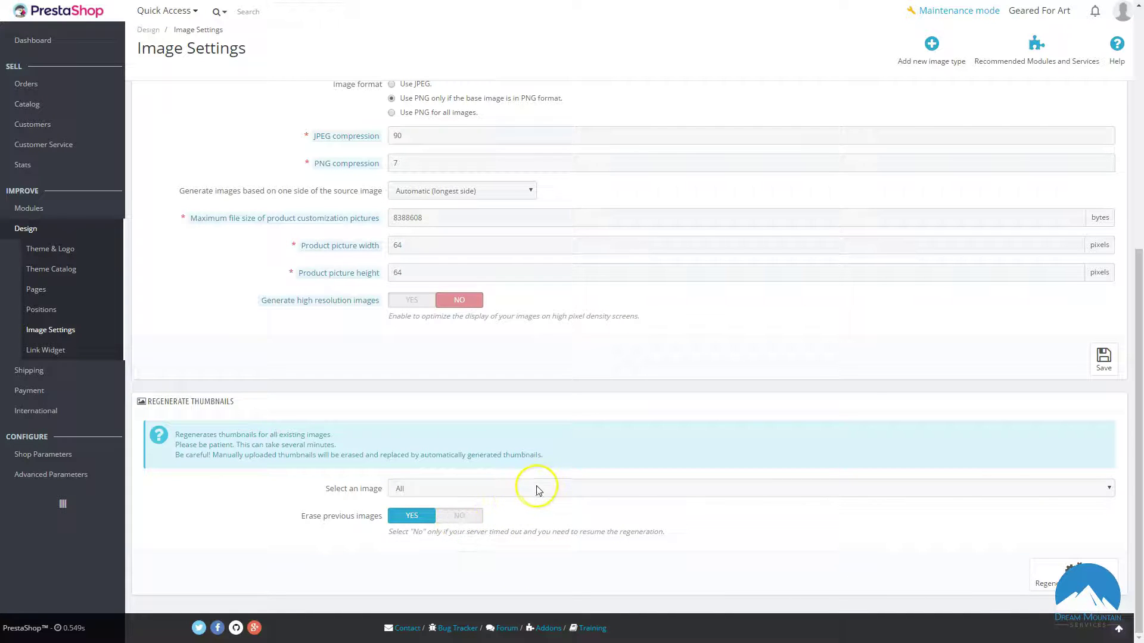
{"action": "scroll", "coordinate": [541, 490], "scroll_direction": "up", "scroll_amount": 1}
{"action": "scroll", "coordinate": [541, 490], "scroll_direction": "down", "scroll_amount": 1}
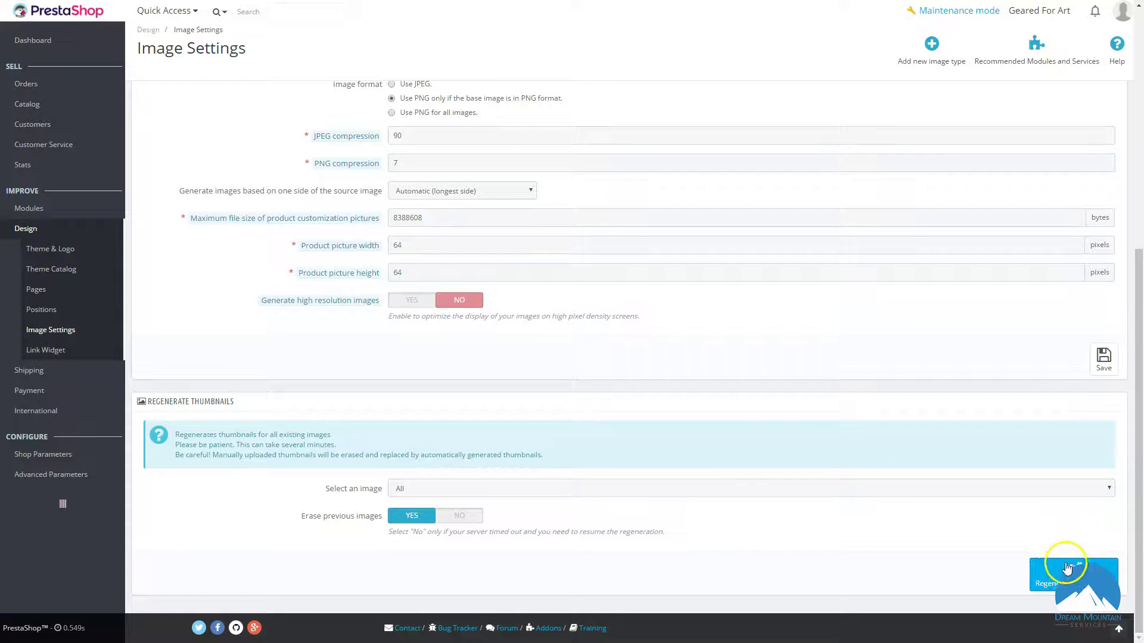
{"action": "scroll", "coordinate": [919, 545], "scroll_direction": "up", "scroll_amount": 6}
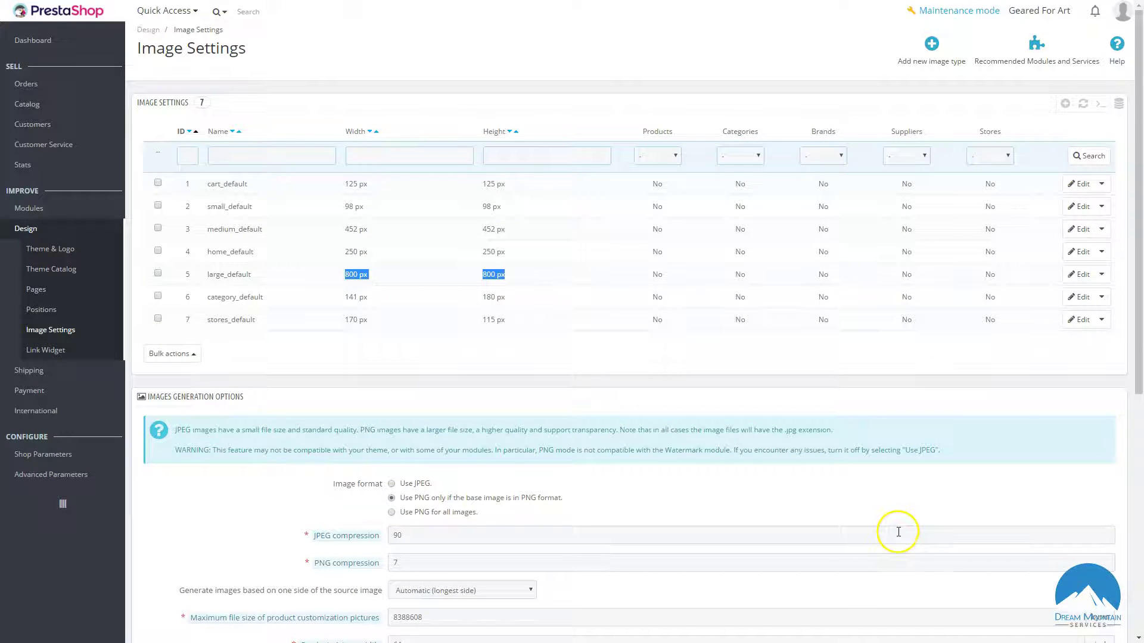
Step: Open the Link Widget page, highlight its displayFooter heading and bring the storefront window alongside to compare the footer link blocks
{"action": "left_click", "coordinate": [45, 351]}
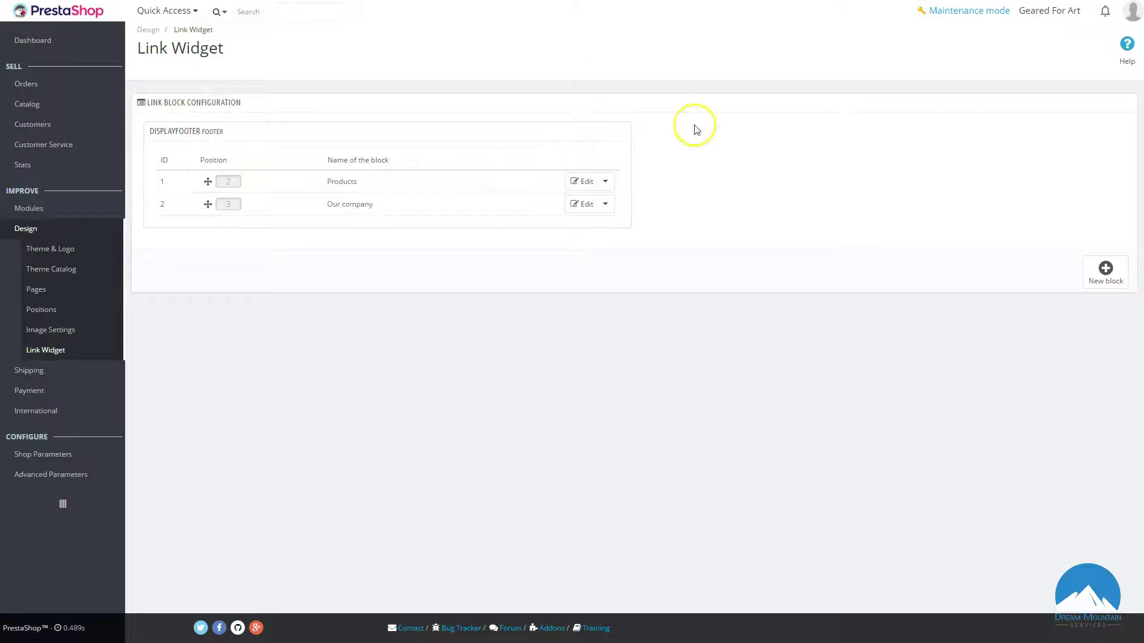
{"action": "left_click_drag", "start_coordinate": [223, 131], "coordinate": [196, 130]}
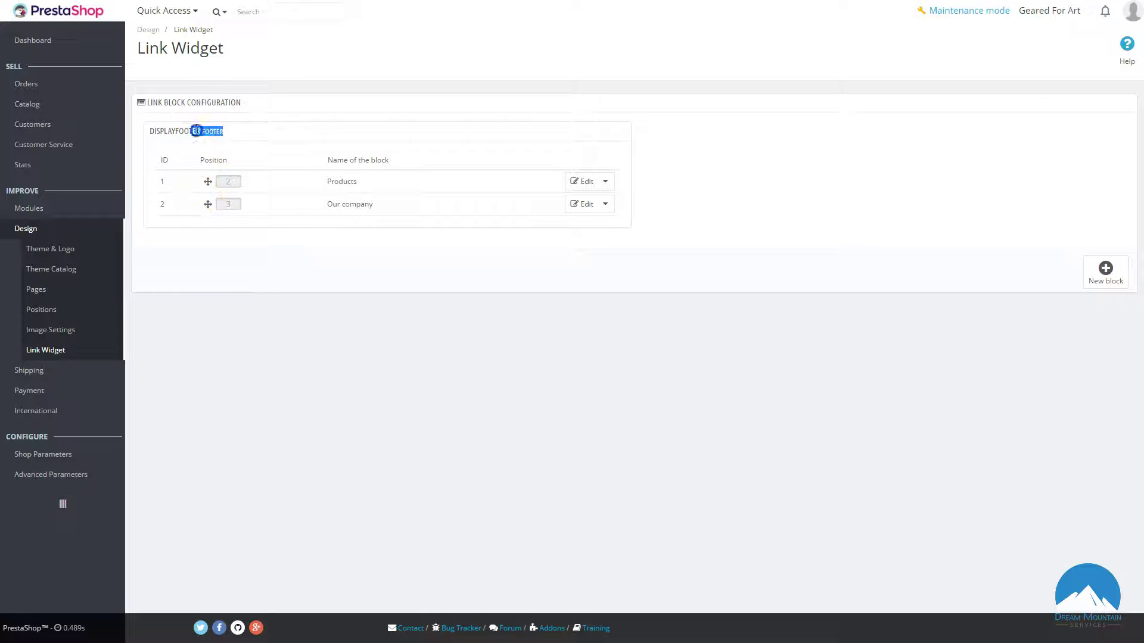
{"action": "left_click_drag", "start_coordinate": [1143, 119], "coordinate": [728, 41]}
{"action": "left_click_drag", "start_coordinate": [606, 51], "coordinate": [707, 42]}
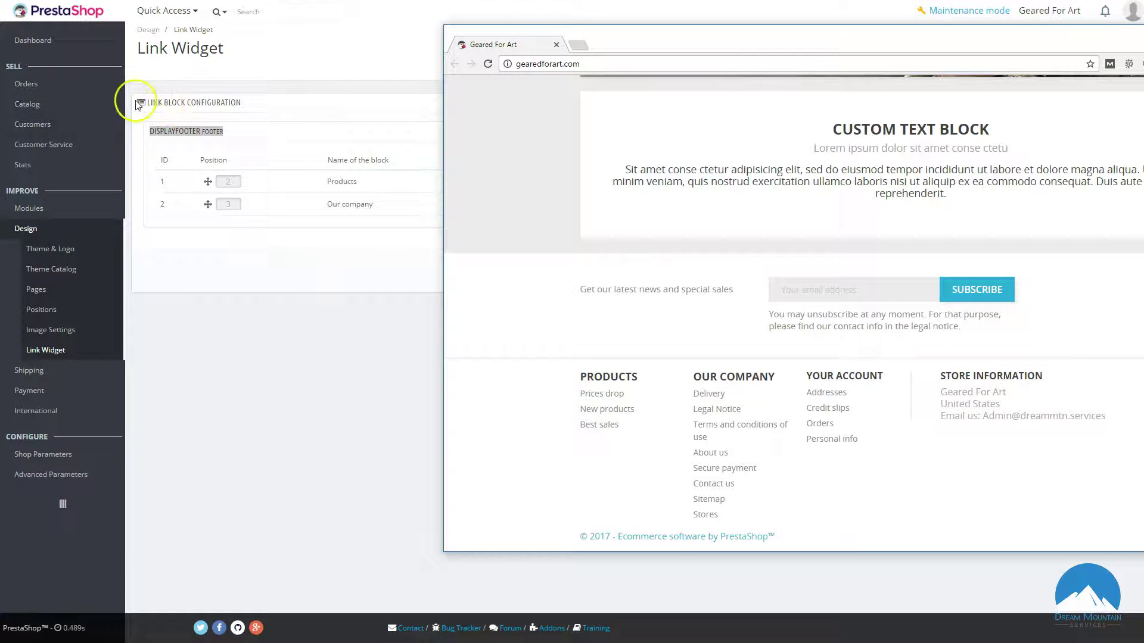
Step: Open the Prices drop link in the storefront footer, go back to the home page and return to the Link Widget page
{"action": "left_click", "coordinate": [614, 394]}
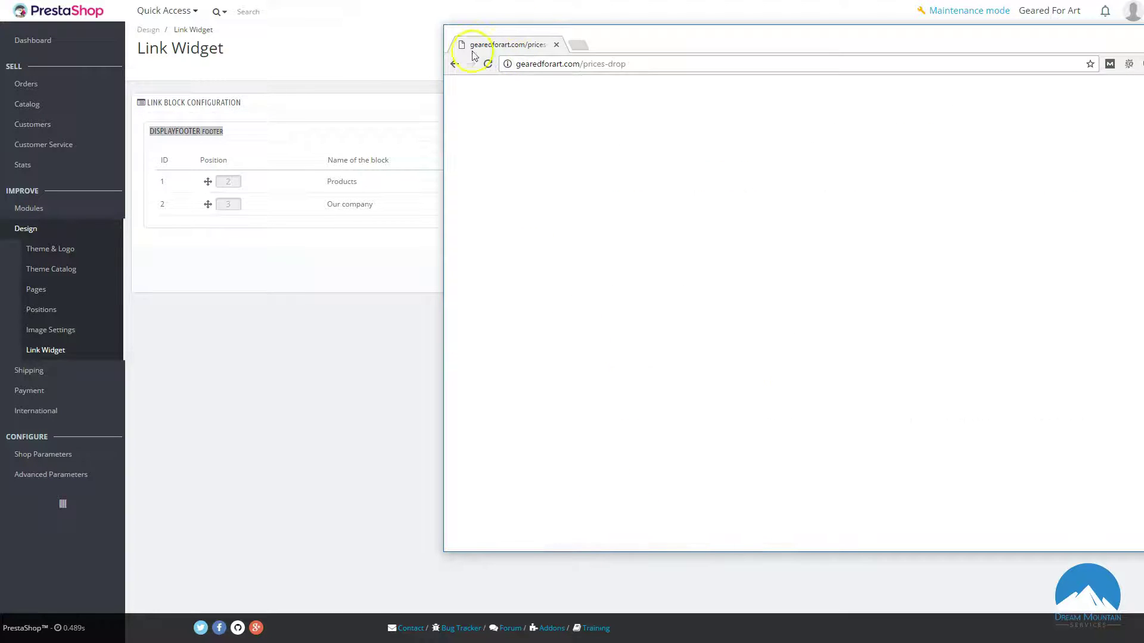
{"action": "left_click", "coordinate": [458, 65]}
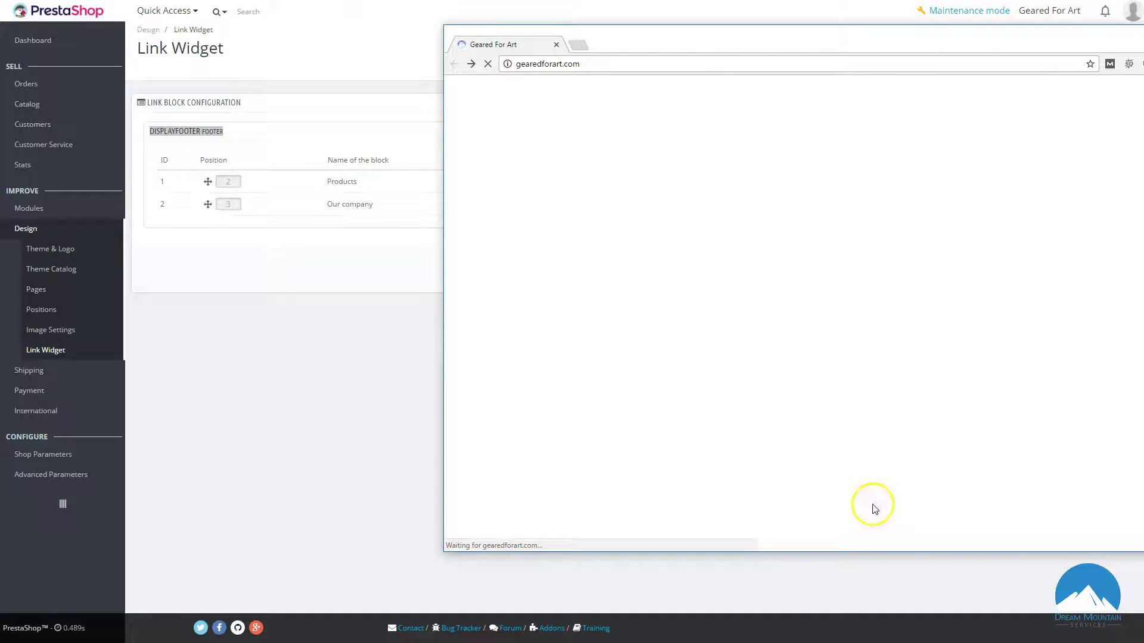
{"action": "left_click", "coordinate": [260, 363]}
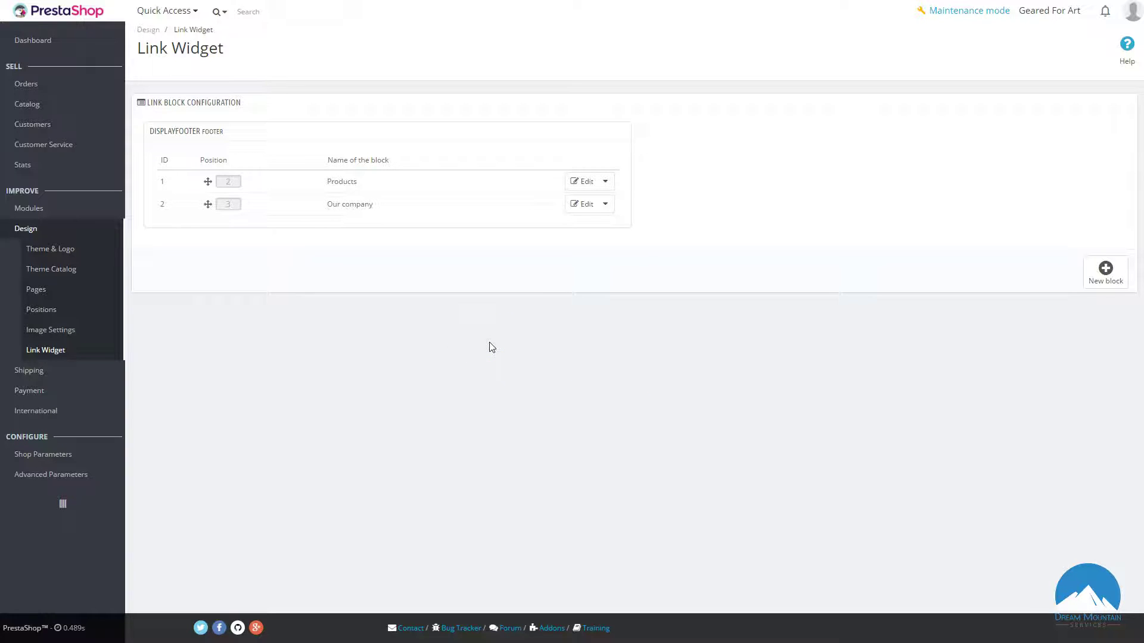
{"action": "left_click", "coordinate": [564, 365]}
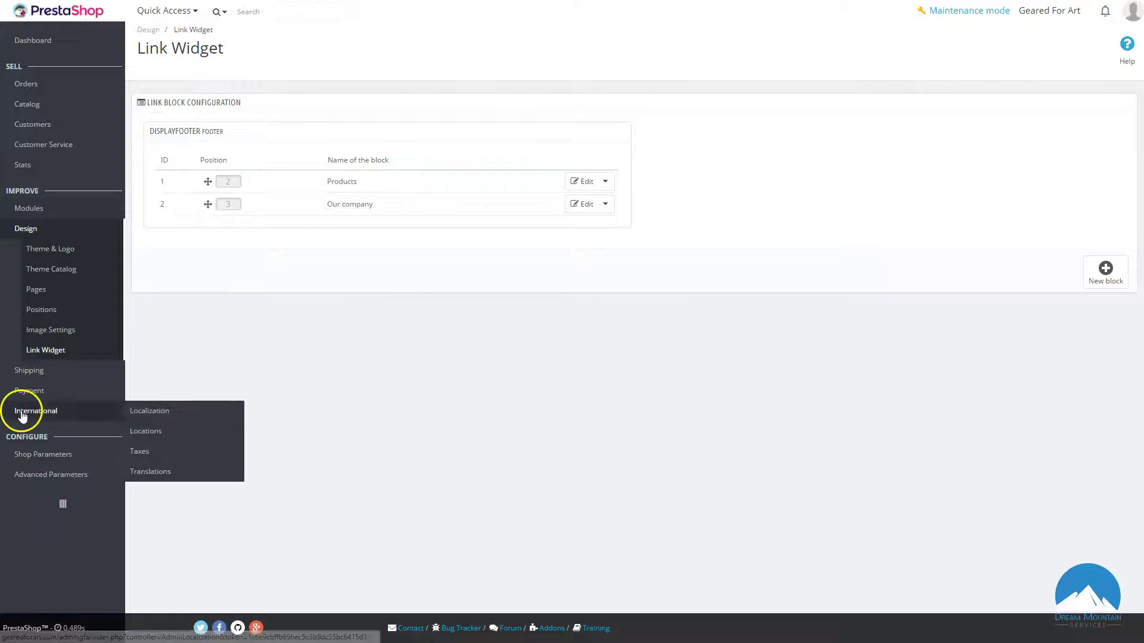
Step: Open the Modules Catalog, minimize the storefront window and look over the Module selection page
{"action": "mouse_move", "coordinate": [34, 212]}
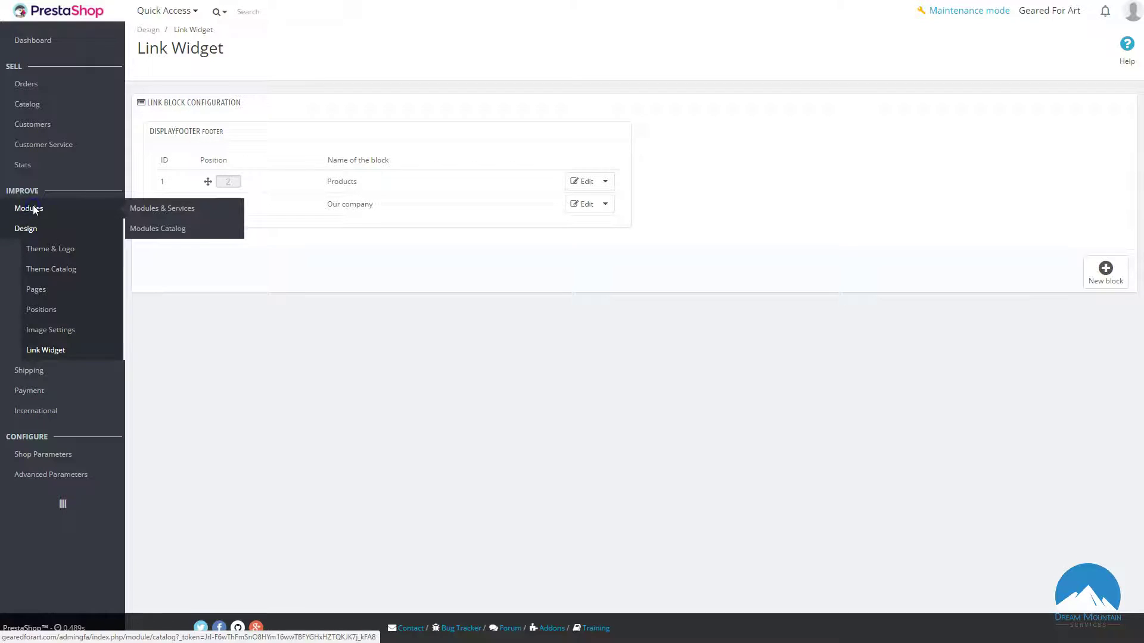
{"action": "left_click", "coordinate": [202, 228]}
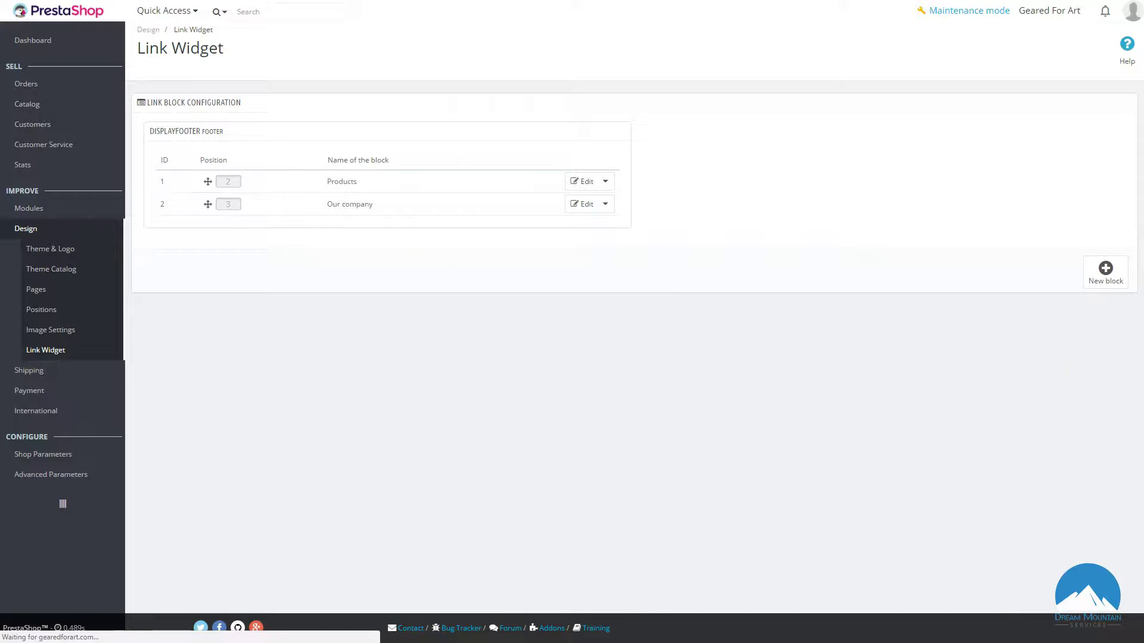
{"action": "key", "text": "alt+Tab"}
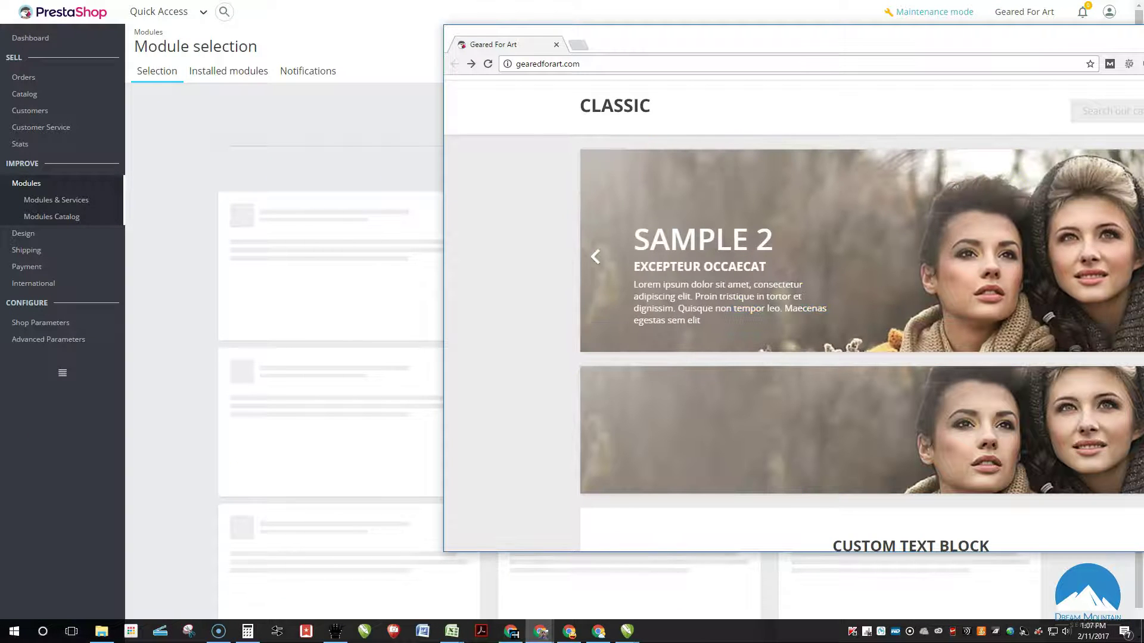
{"action": "key", "text": "super+Down"}
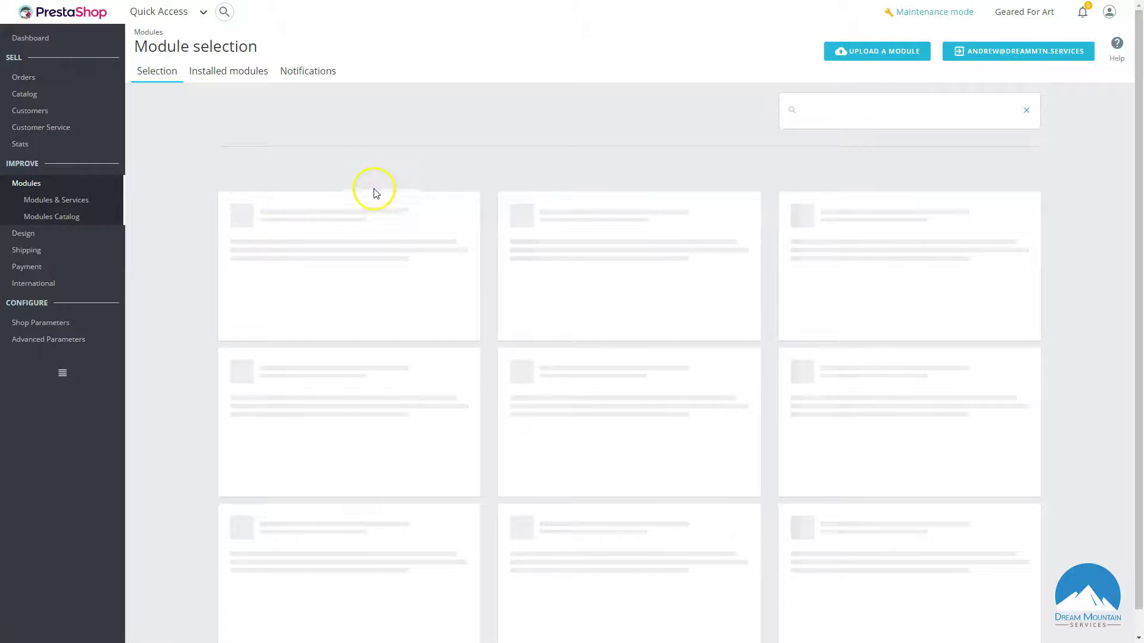
{"action": "scroll", "coordinate": [751, 337], "scroll_direction": "down", "scroll_amount": 1}
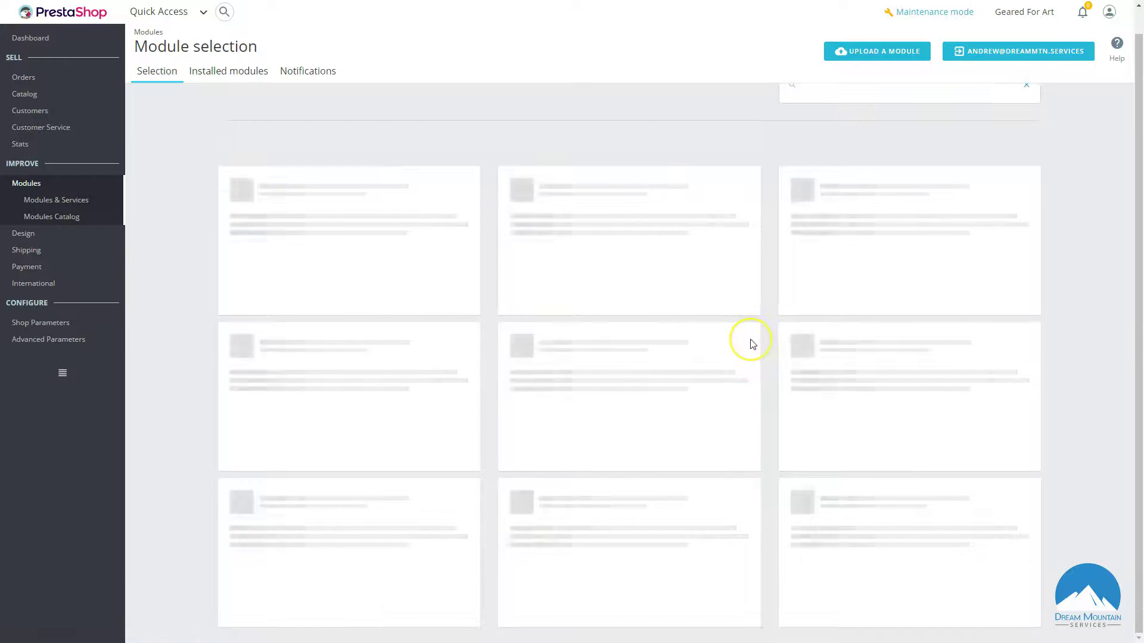
{"action": "scroll", "coordinate": [752, 344], "scroll_direction": "up", "scroll_amount": 1}
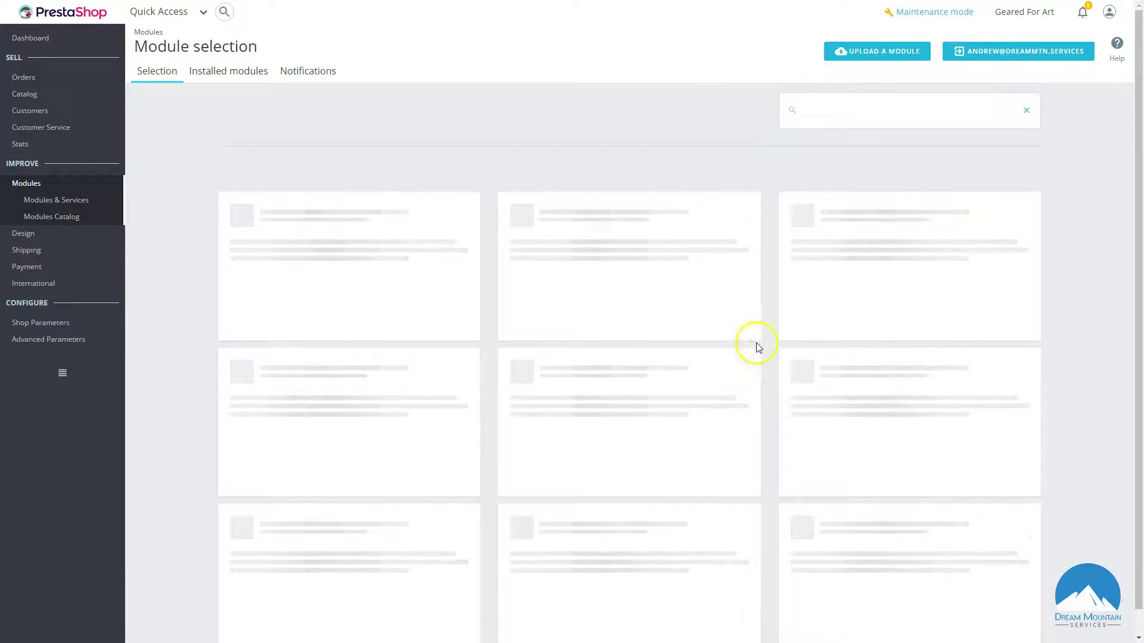
Step: Show the installed modules, look through the list and highlight the Amazon Advanced Payment APIs entry
{"action": "left_click", "coordinate": [210, 74]}
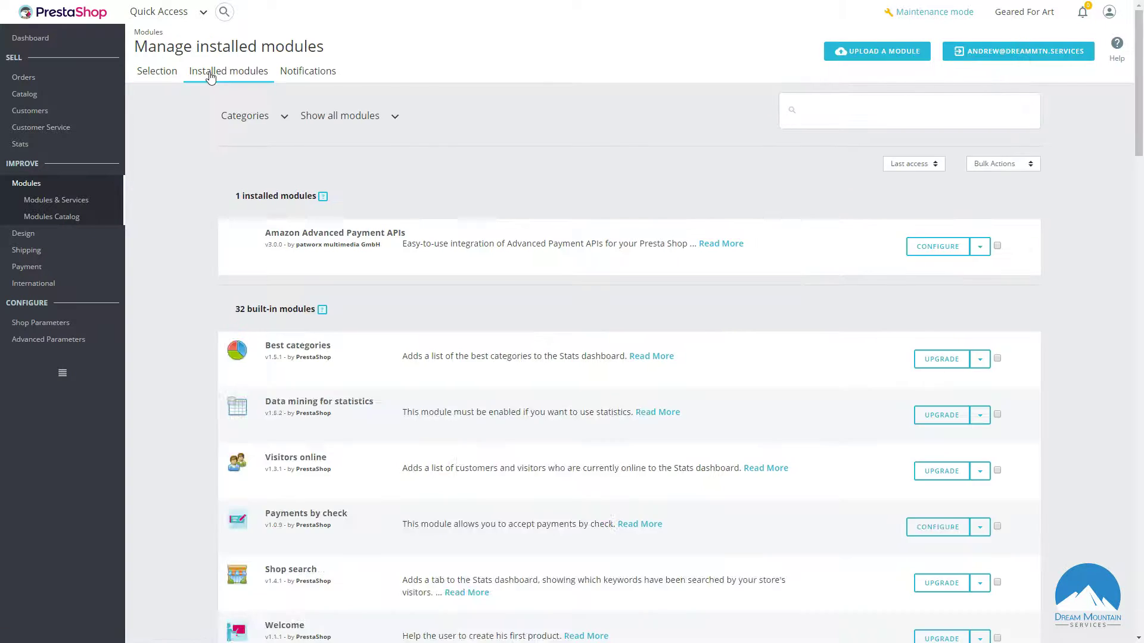
{"action": "left_click", "coordinate": [456, 202]}
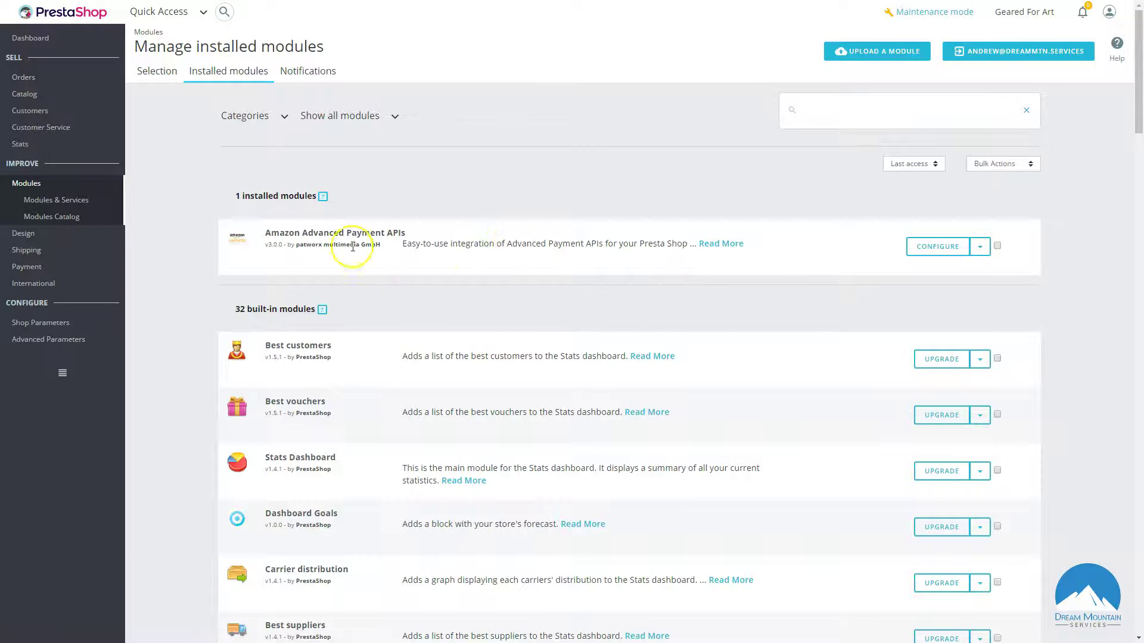
{"action": "scroll", "coordinate": [277, 250], "scroll_direction": "down", "scroll_amount": 10}
{"action": "scroll", "coordinate": [280, 232], "scroll_direction": "up", "scroll_amount": 10}
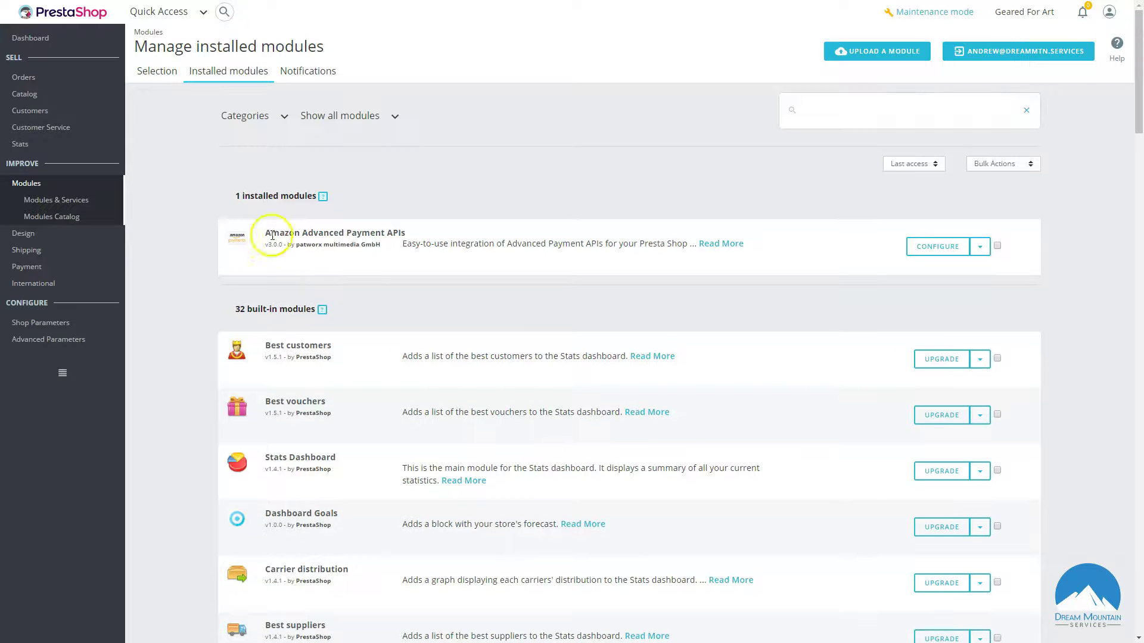
{"action": "left_click_drag", "start_coordinate": [261, 233], "coordinate": [529, 243]}
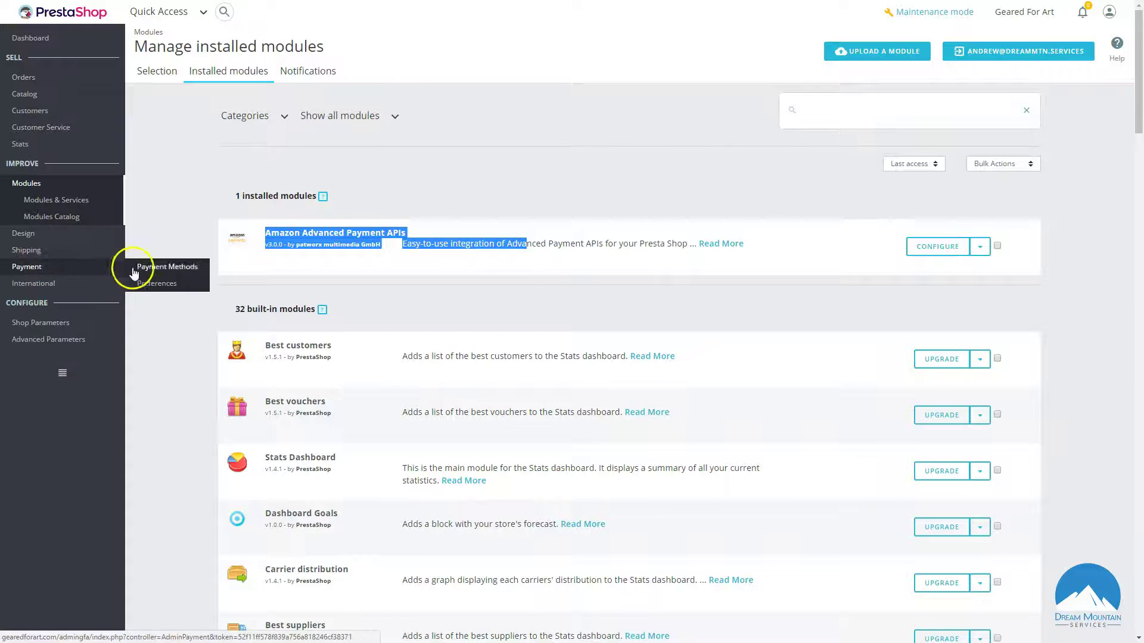
Step: Look through the built-in modules, highlight the theme modules heading and look over the theme modules down to Contact information
{"action": "scroll", "coordinate": [949, 250], "scroll_direction": "down", "scroll_amount": 4}
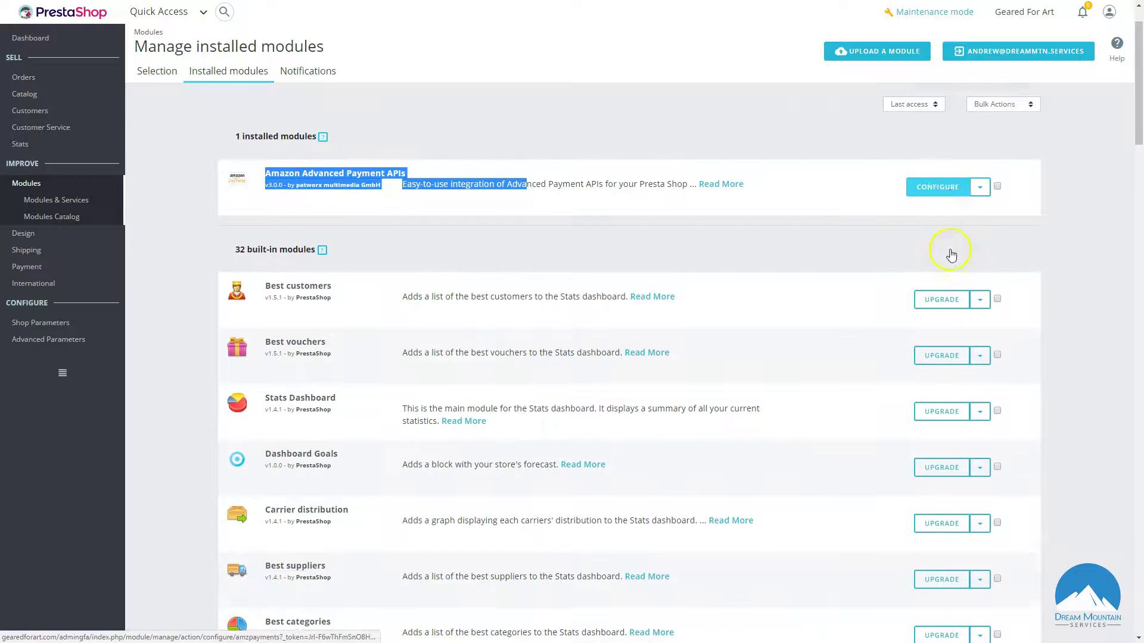
{"action": "scroll", "coordinate": [559, 304], "scroll_direction": "down", "scroll_amount": 19}
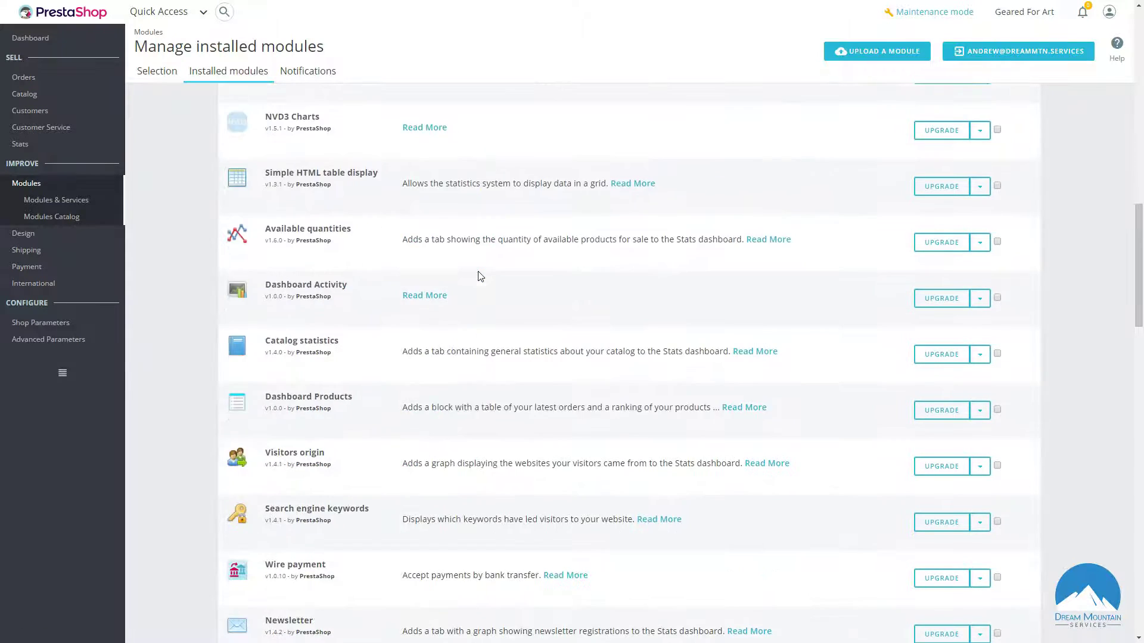
{"action": "scroll", "coordinate": [477, 273], "scroll_direction": "down", "scroll_amount": 9}
{"action": "scroll", "coordinate": [360, 403], "scroll_direction": "down", "scroll_amount": 3}
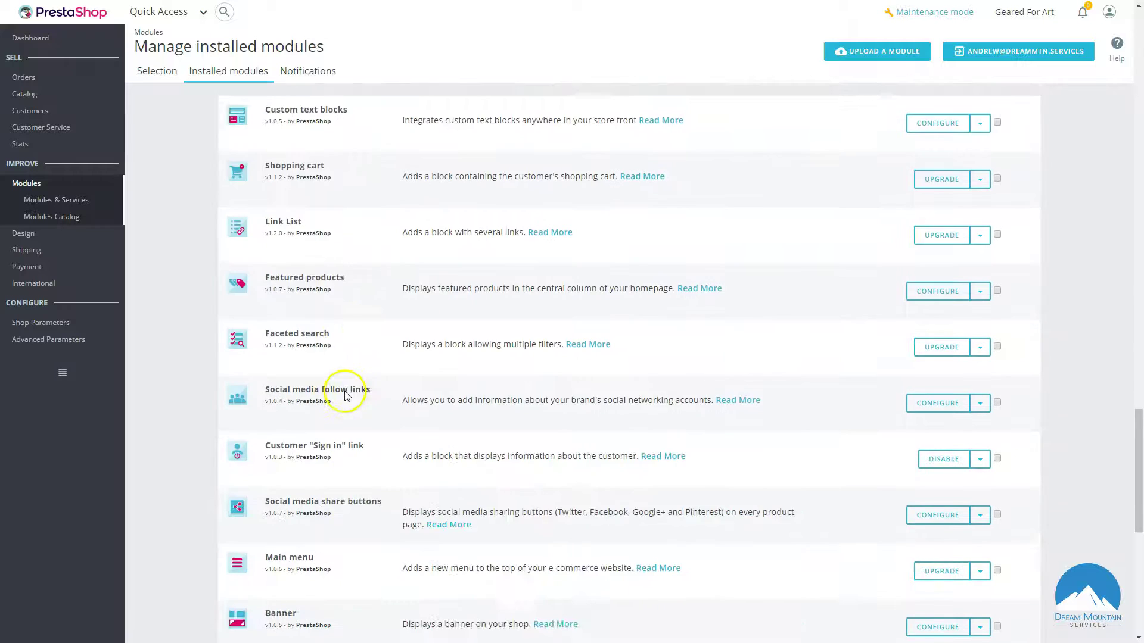
{"action": "scroll", "coordinate": [334, 408], "scroll_direction": "up", "scroll_amount": 3}
{"action": "left_click_drag", "start_coordinate": [245, 249], "coordinate": [345, 261]}
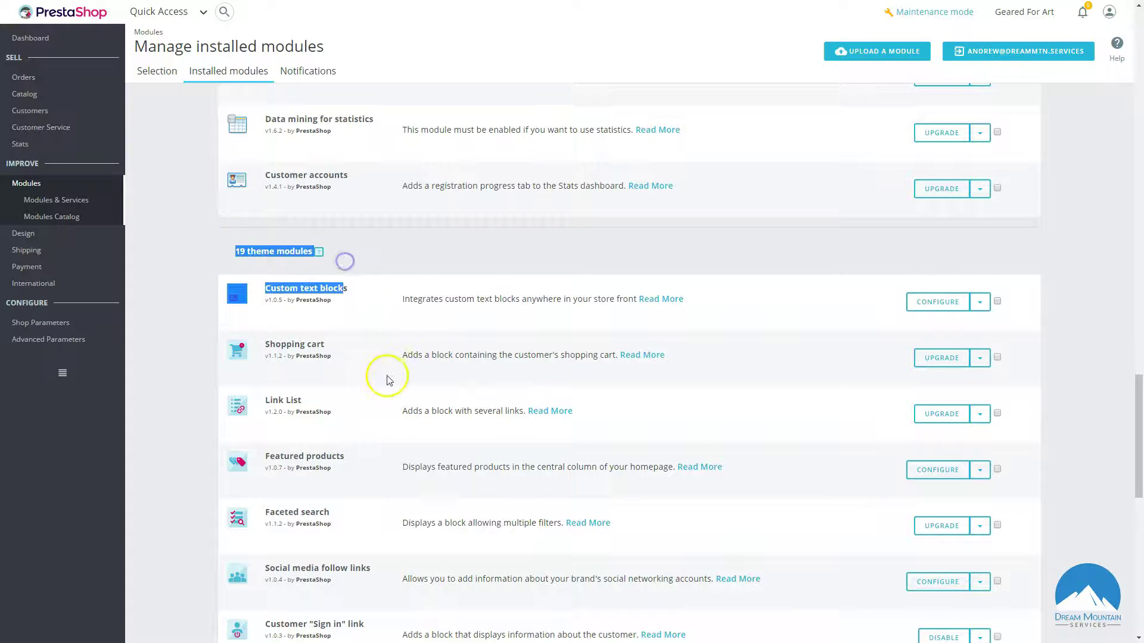
{"action": "scroll", "coordinate": [388, 380], "scroll_direction": "down", "scroll_amount": 12}
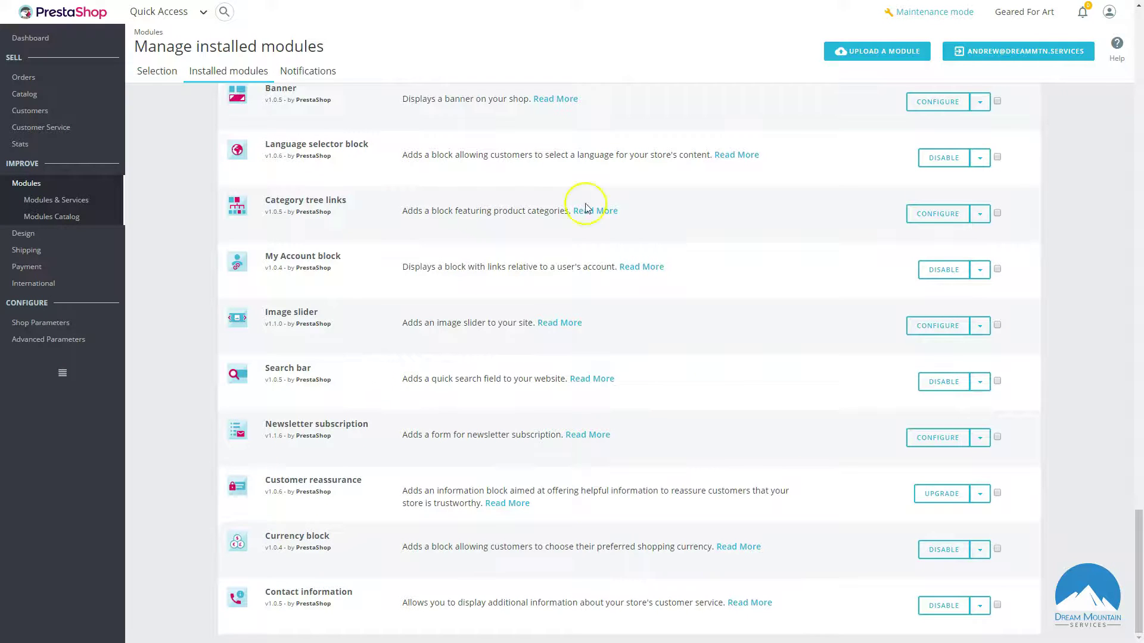
Step: Find the Main menu module among the theme modules and open its configuration page
{"action": "scroll", "coordinate": [498, 320], "scroll_direction": "up", "scroll_amount": 11}
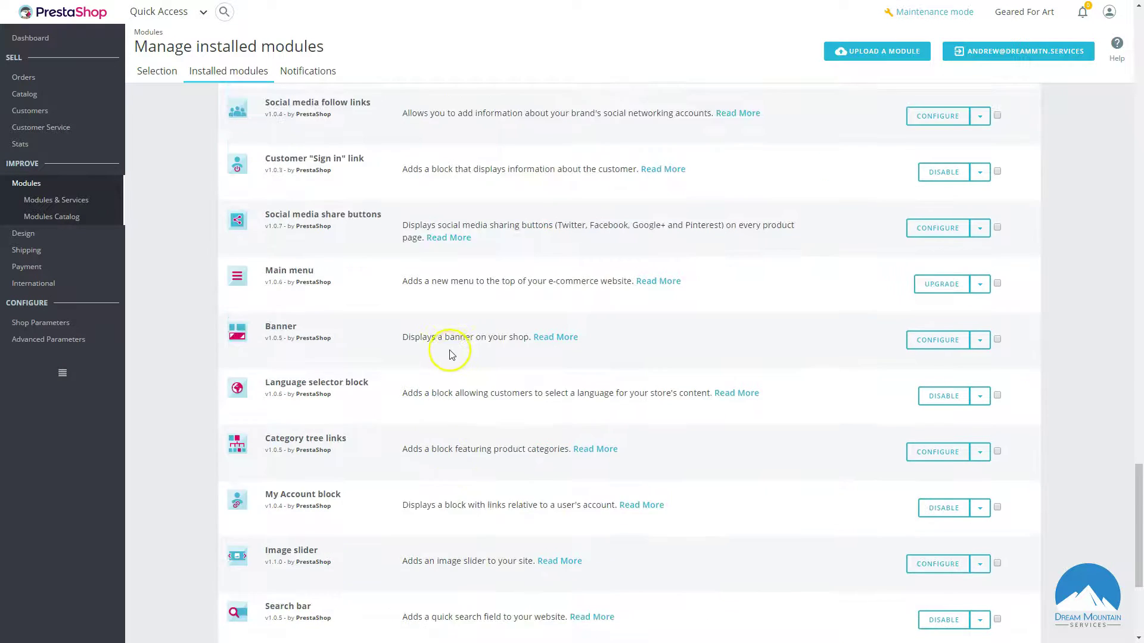
{"action": "scroll", "coordinate": [520, 370], "scroll_direction": "down", "scroll_amount": 4}
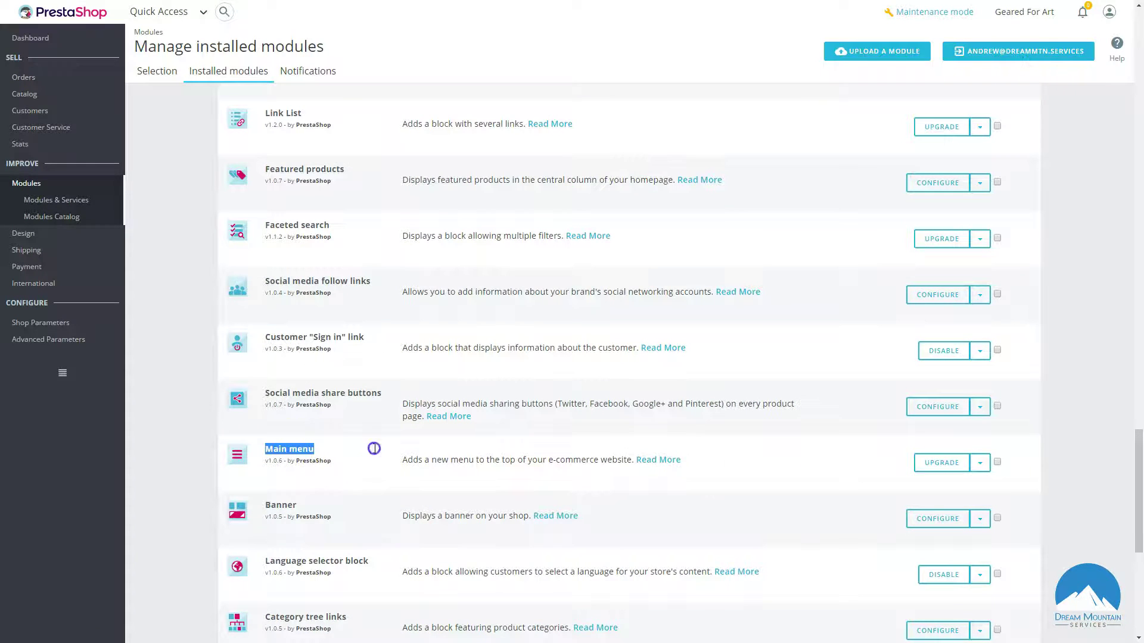
{"action": "left_click", "coordinate": [981, 466]}
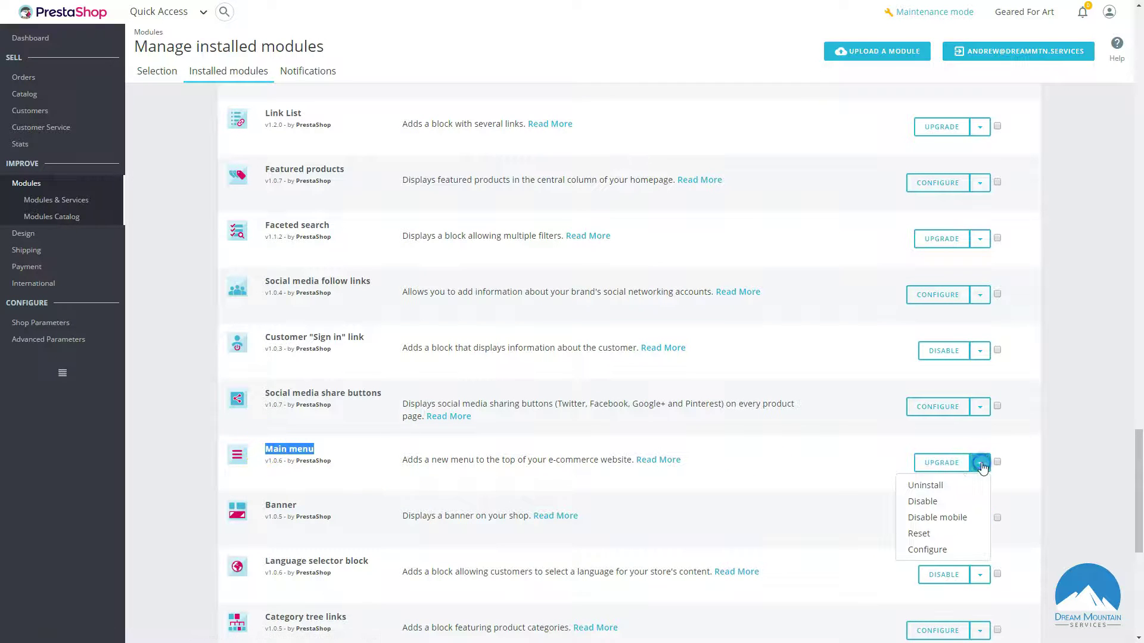
{"action": "left_click", "coordinate": [941, 553]}
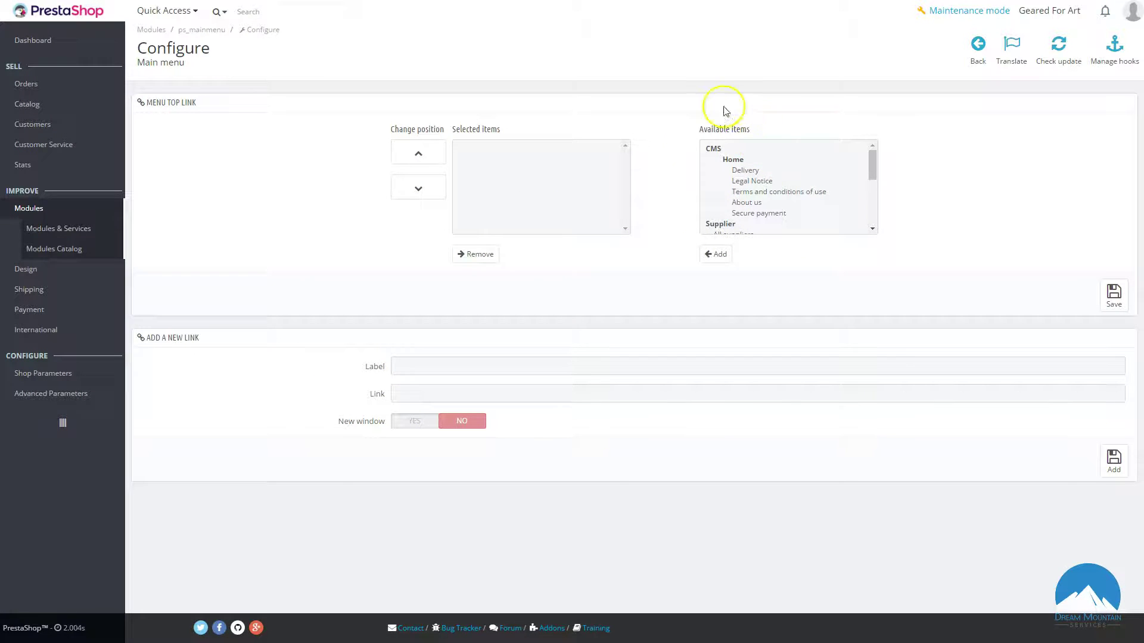
Step: Add the Tables and Coloring Paper categories to the main menu's selected items
{"action": "left_click_drag", "start_coordinate": [871, 158], "coordinate": [871, 205]}
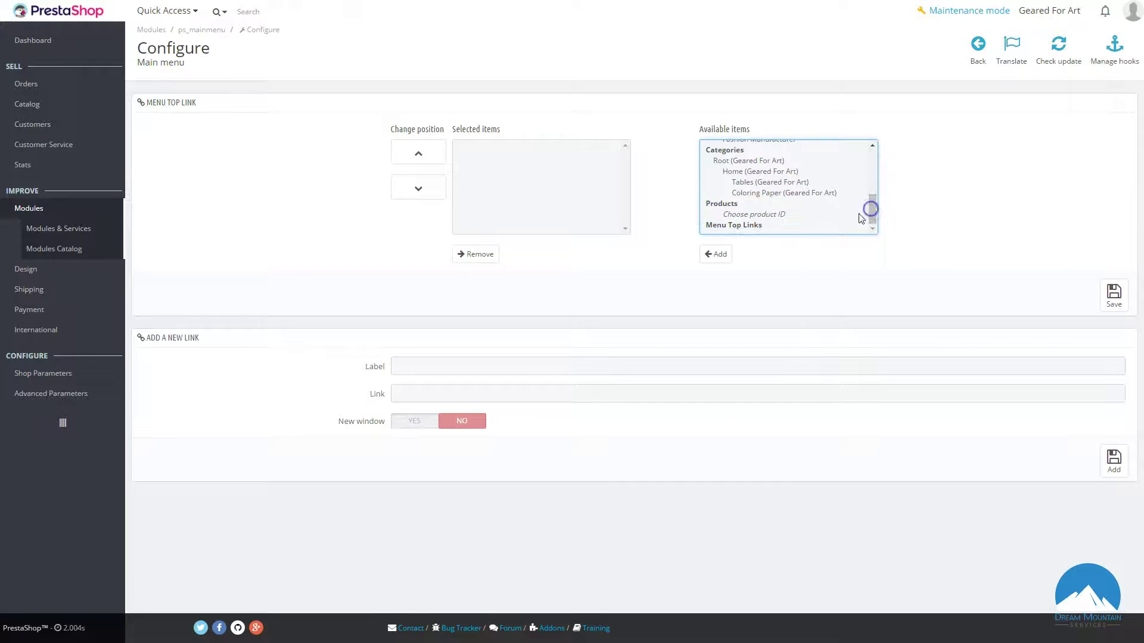
{"action": "left_click", "coordinate": [746, 182]}
{"action": "left_click", "coordinate": [723, 255]}
{"action": "left_click", "coordinate": [754, 192]}
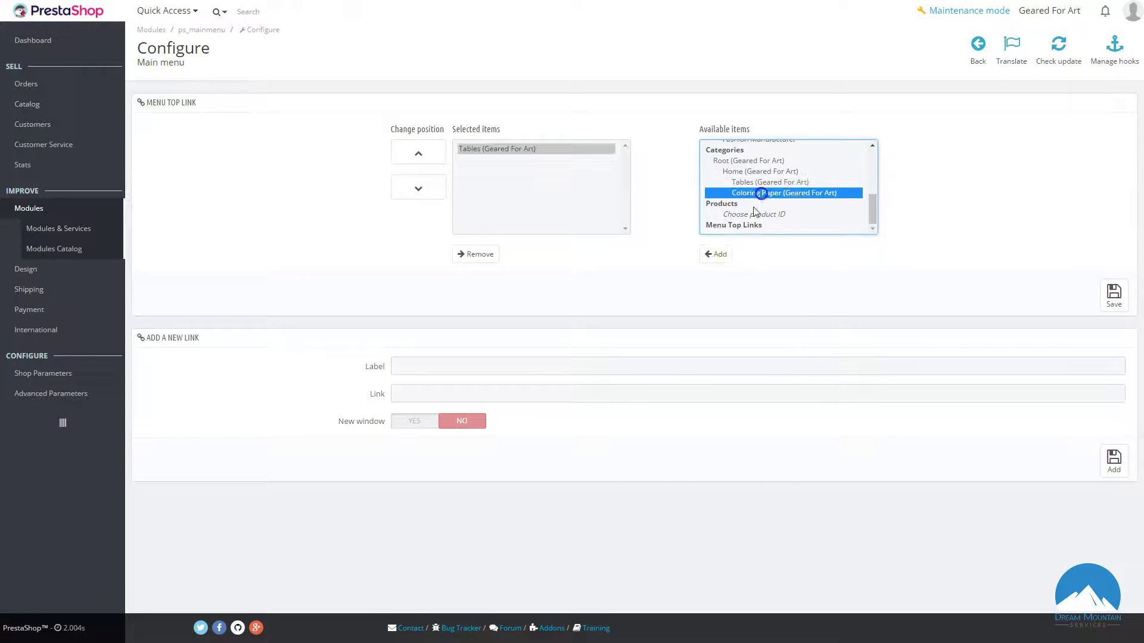
{"action": "left_click", "coordinate": [723, 255]}
Step: Add the About us page and the All manufacturers entry to the main menu's selected items
{"action": "left_click", "coordinate": [870, 219]}
{"action": "left_click_drag", "start_coordinate": [869, 219], "coordinate": [880, 156]}
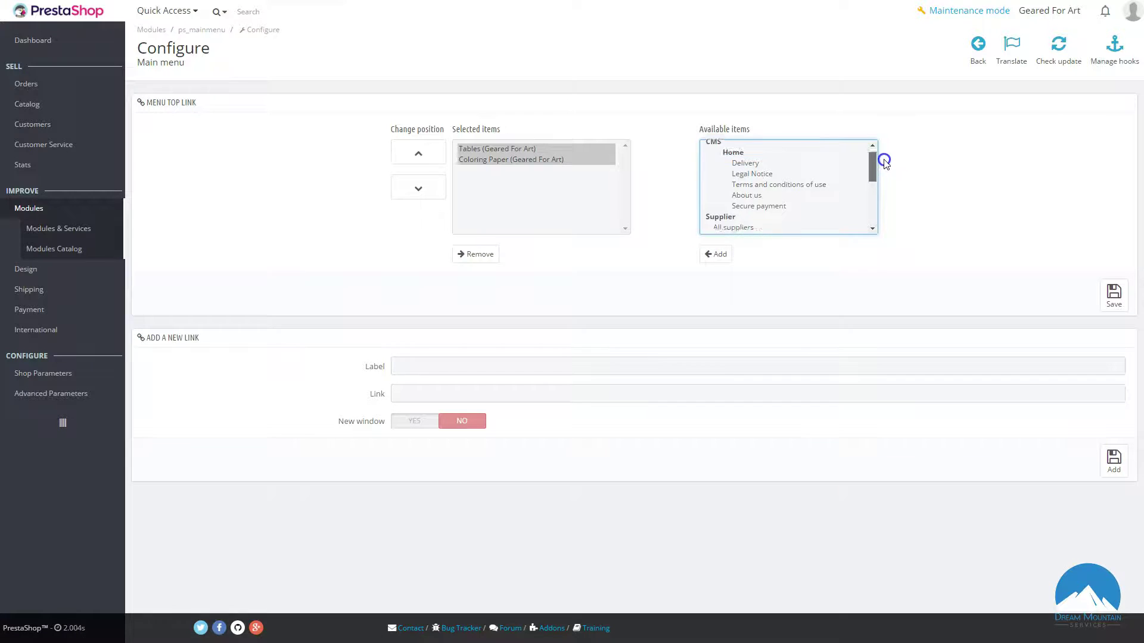
{"action": "left_click", "coordinate": [747, 202]}
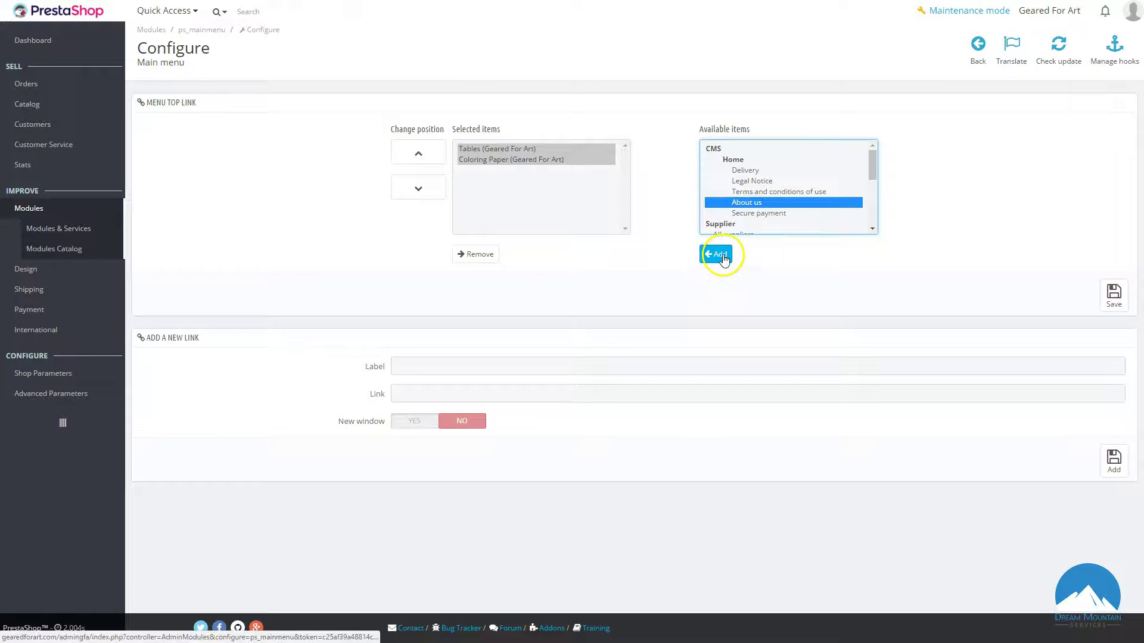
{"action": "left_click", "coordinate": [723, 257]}
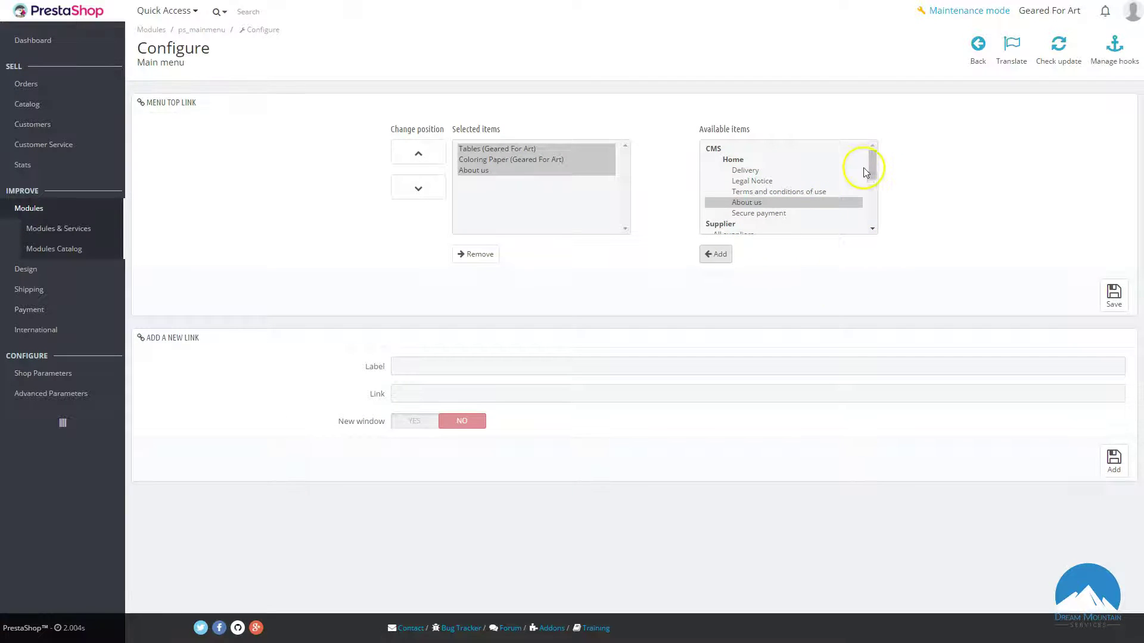
{"action": "left_click_drag", "start_coordinate": [873, 170], "coordinate": [870, 195]}
{"action": "left_click", "coordinate": [748, 174]}
{"action": "left_click", "coordinate": [718, 254]}
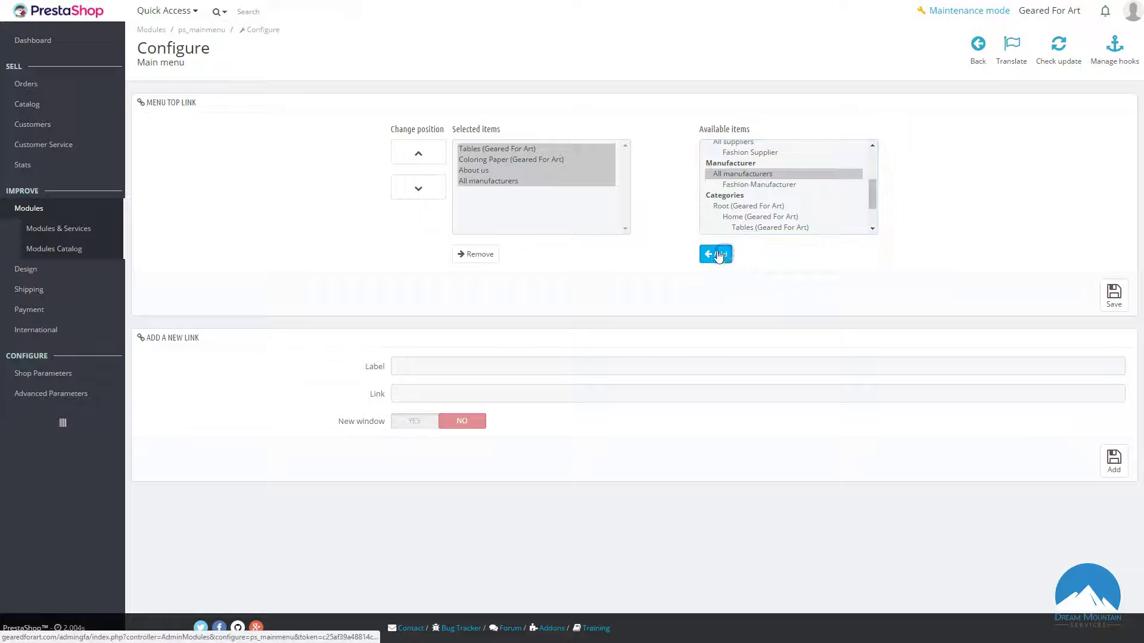
Step: Move All manufacturers between Coloring Paper and About us in the selected items and save the menu
{"action": "left_click", "coordinate": [489, 181]}
{"action": "left_click", "coordinate": [417, 153]}
{"action": "left_click", "coordinate": [417, 153]}
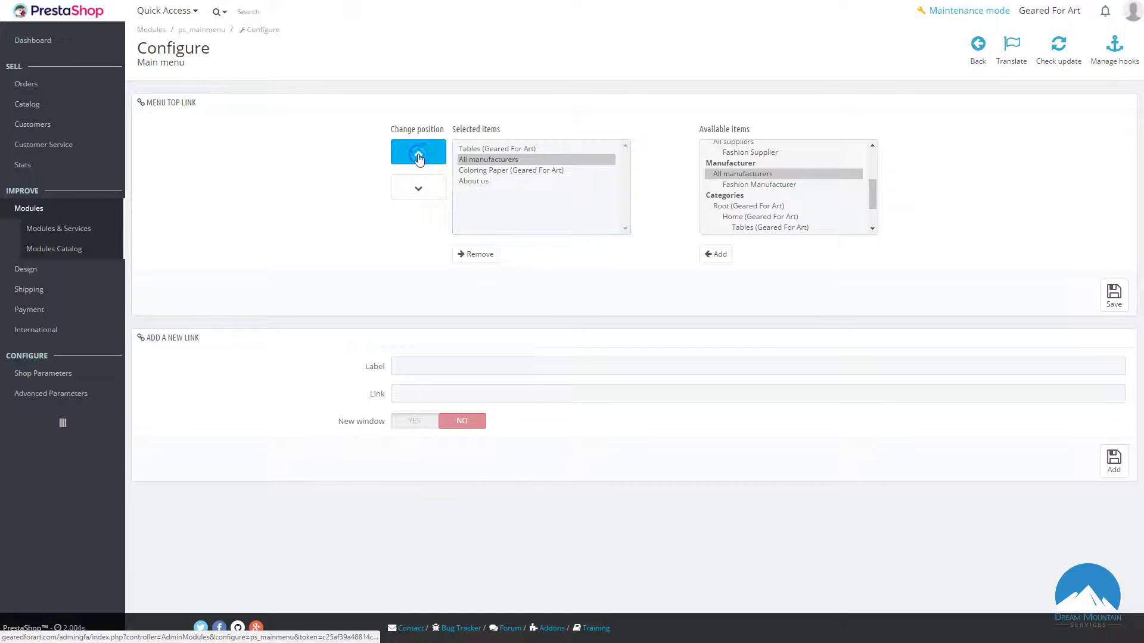
{"action": "left_click", "coordinate": [417, 189]}
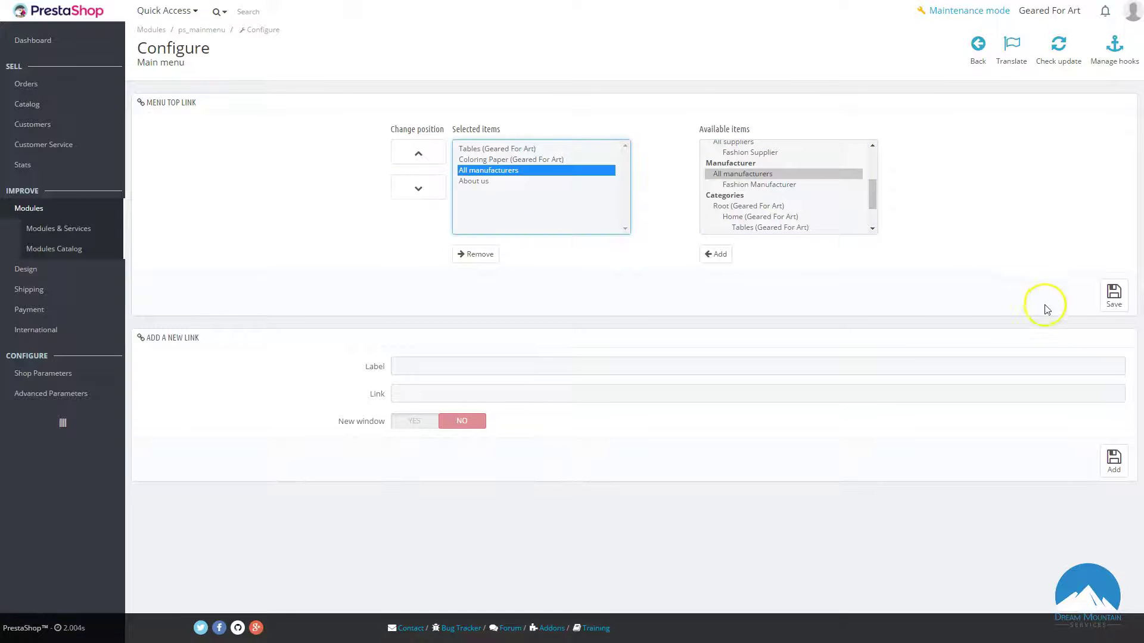
{"action": "left_click", "coordinate": [1101, 301]}
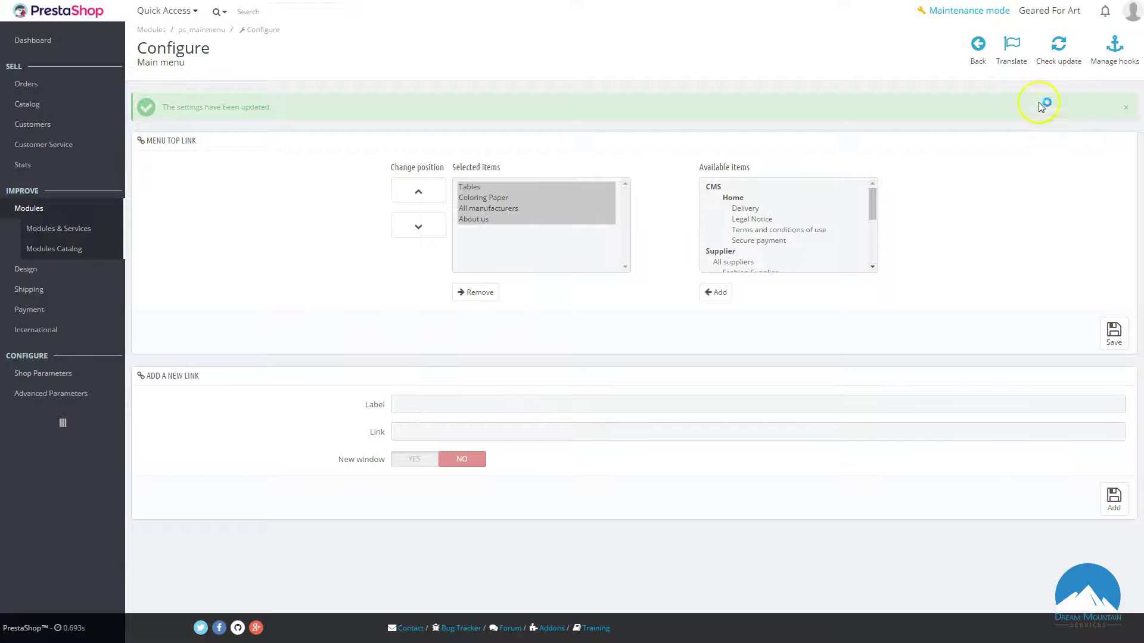
Step: Open the Geared For Art storefront in a new window, place it over the admin page and widen it to view the top menu
{"action": "right_click", "coordinate": [1049, 12]}
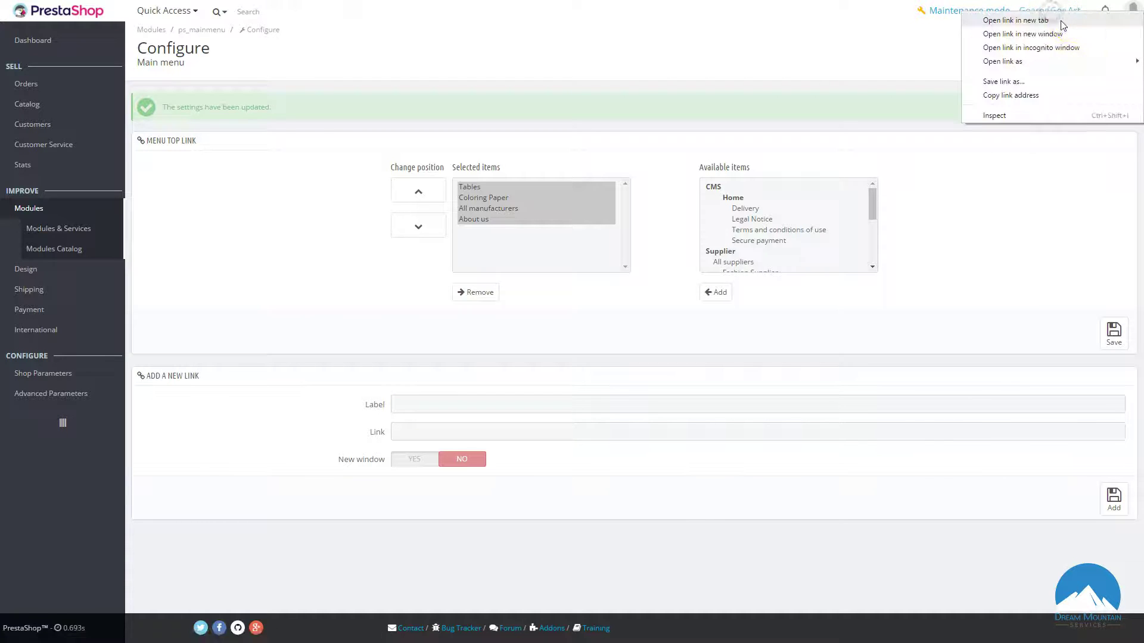
{"action": "left_click", "coordinate": [1061, 19]}
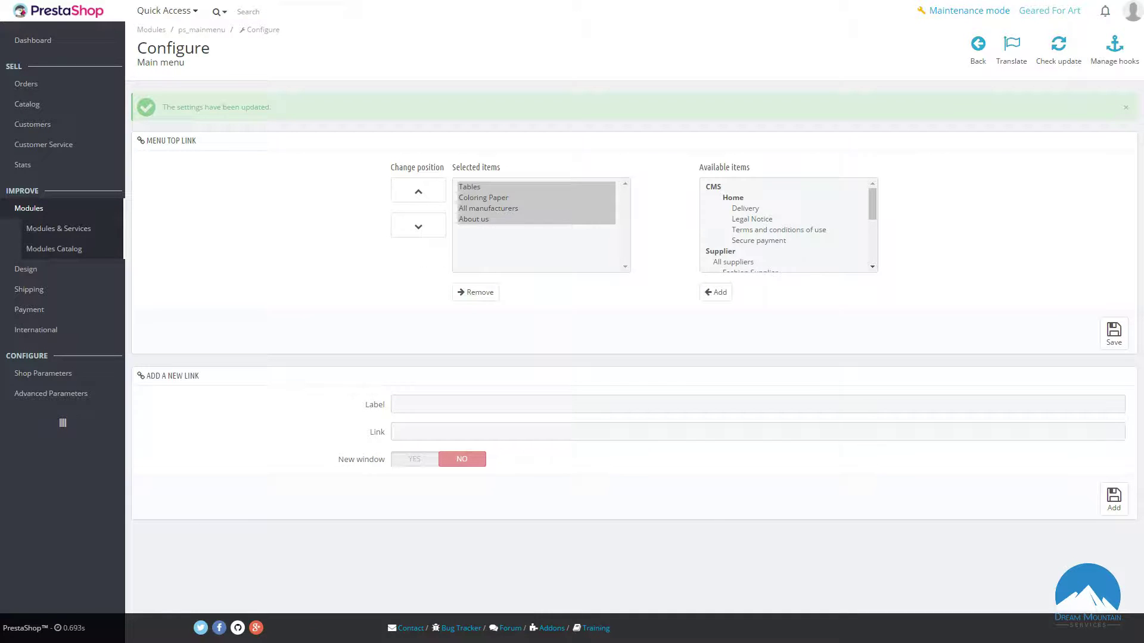
{"action": "right_click", "coordinate": [1050, 12]}
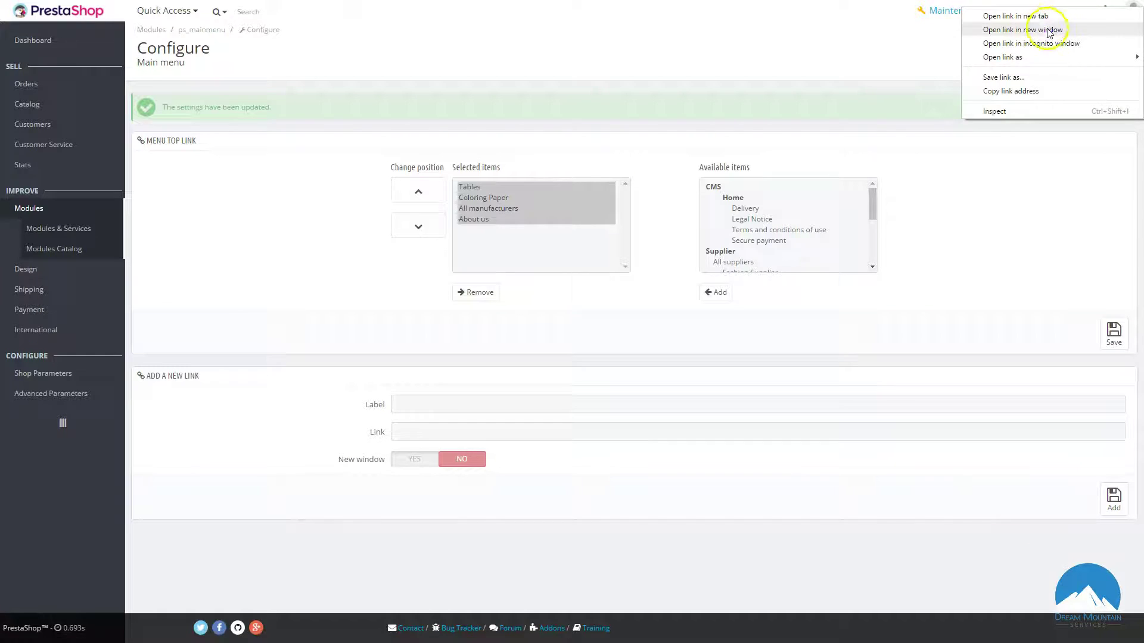
{"action": "left_click", "coordinate": [1047, 26]}
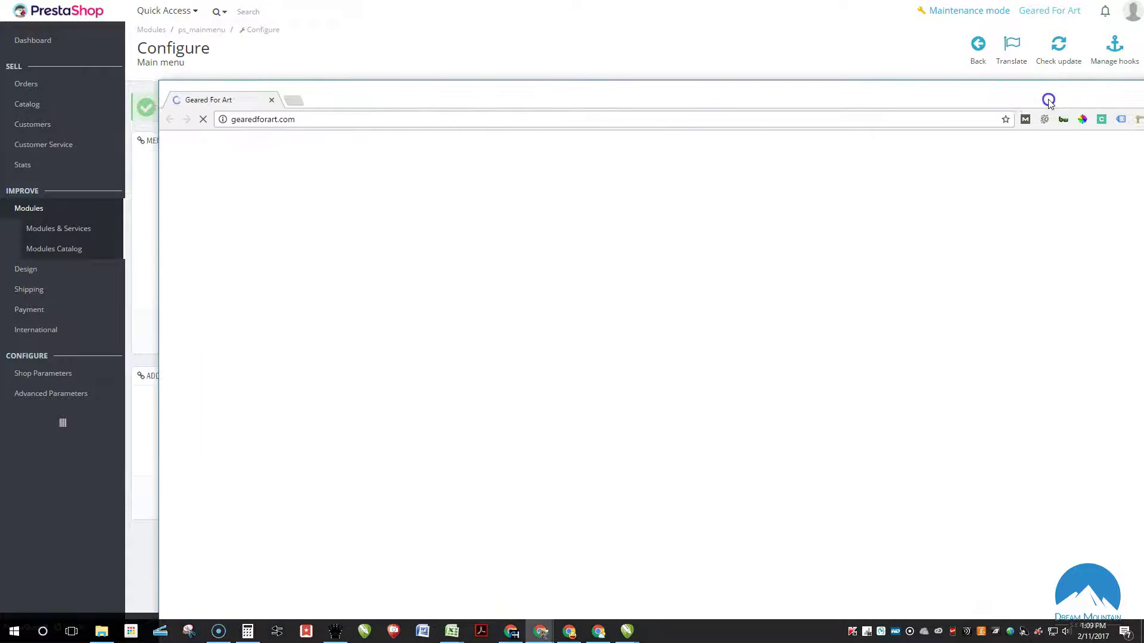
{"action": "left_click_drag", "start_coordinate": [1140, 206], "coordinate": [794, 204]}
{"action": "left_click_drag", "start_coordinate": [552, 95], "coordinate": [706, 28]}
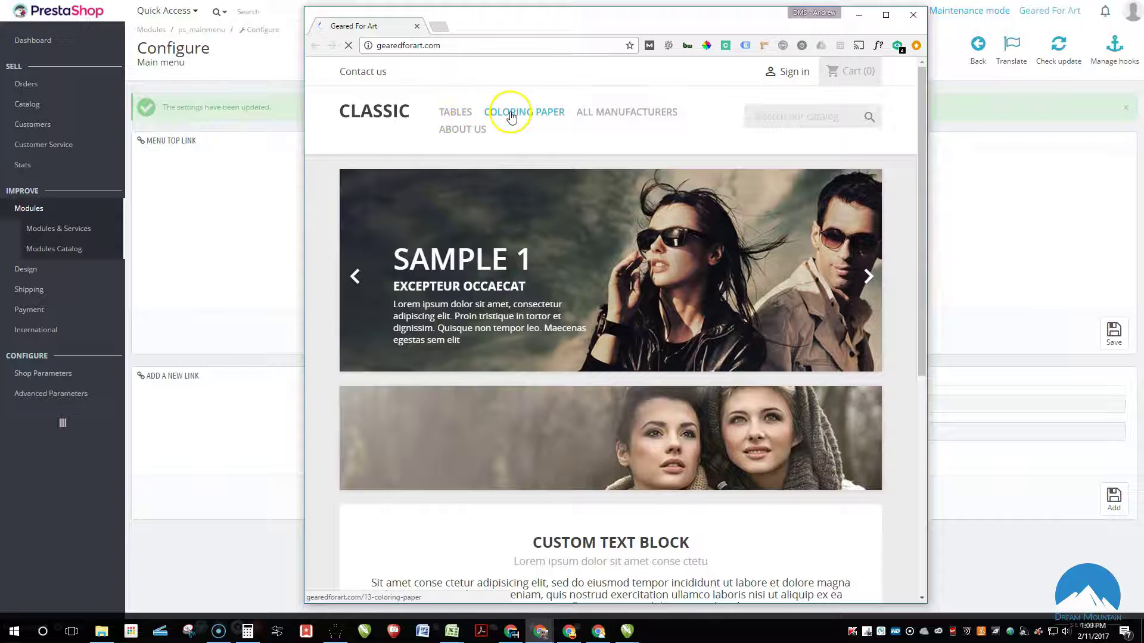
{"action": "mouse_move", "coordinate": [597, 118]}
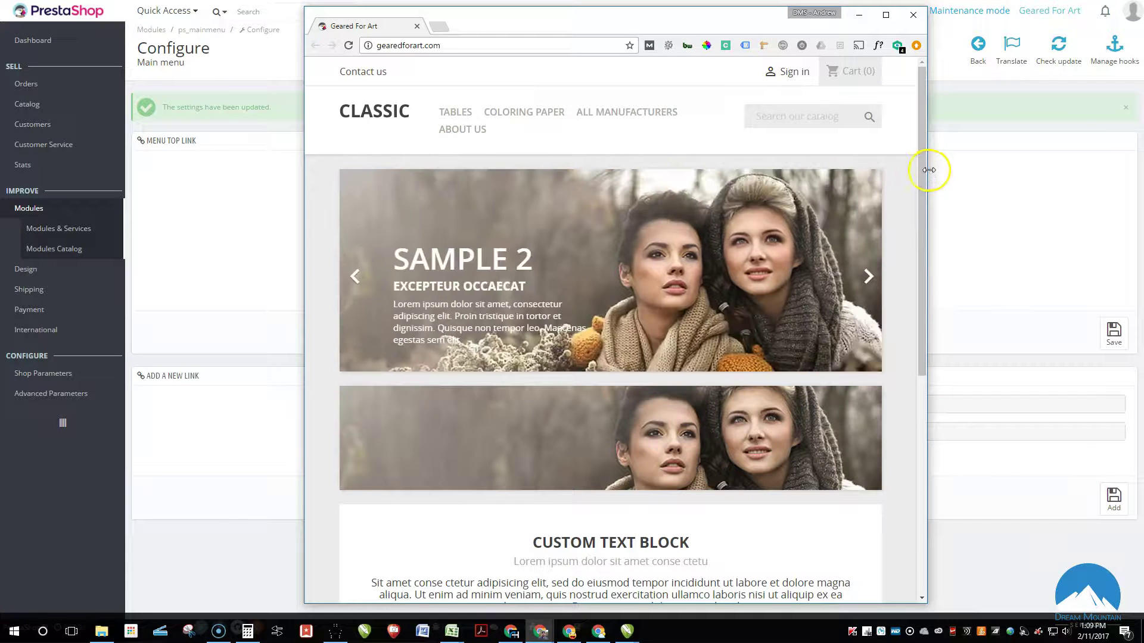
{"action": "left_click_drag", "start_coordinate": [928, 173], "coordinate": [1090, 177]}
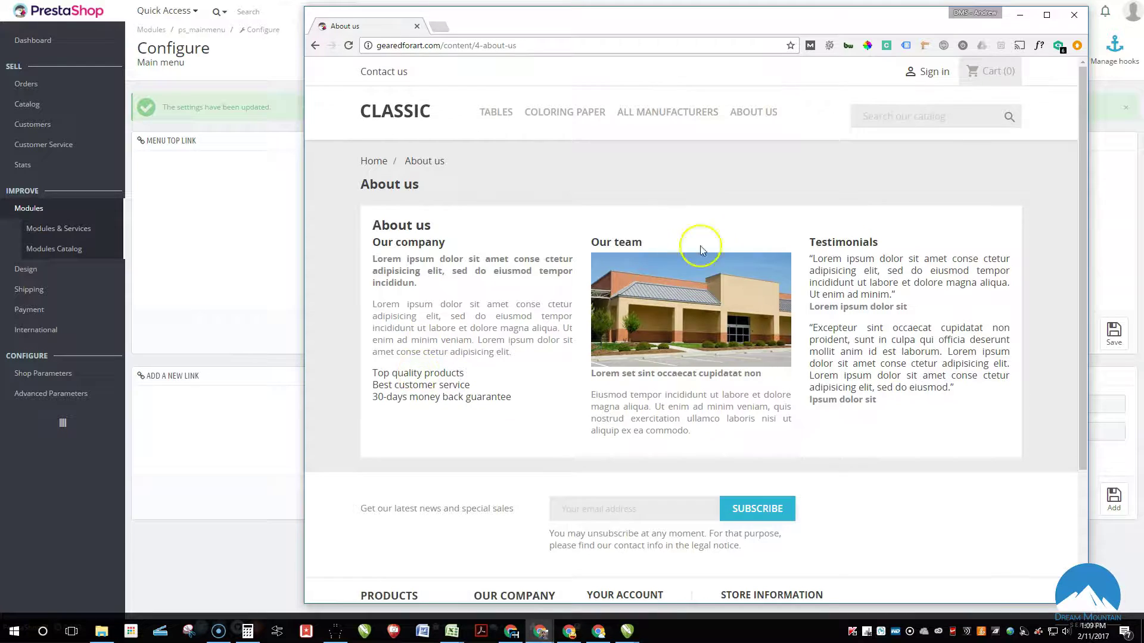
Step: Look over the storefront's About us page, open the Tables category from the main menu and look through its products
{"action": "scroll", "coordinate": [695, 242], "scroll_direction": "down", "scroll_amount": 3}
{"action": "scroll", "coordinate": [638, 217], "scroll_direction": "up", "scroll_amount": 3}
{"action": "left_click", "coordinate": [494, 111]}
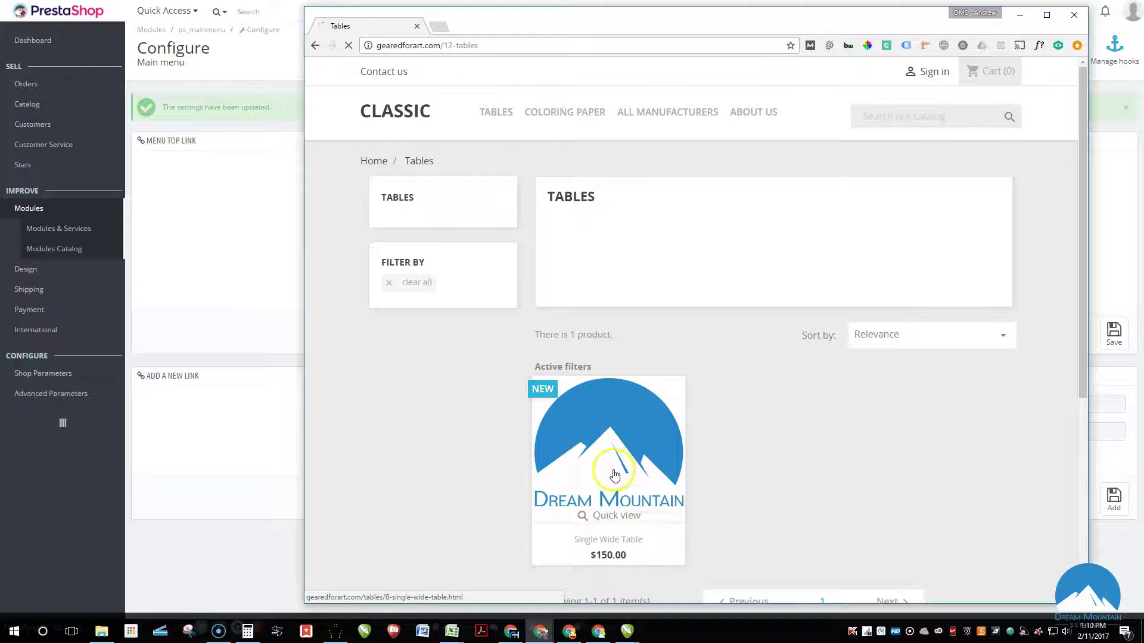
{"action": "scroll", "coordinate": [833, 323], "scroll_direction": "down", "scroll_amount": 3}
{"action": "scroll", "coordinate": [833, 323], "scroll_direction": "up", "scroll_amount": 3}
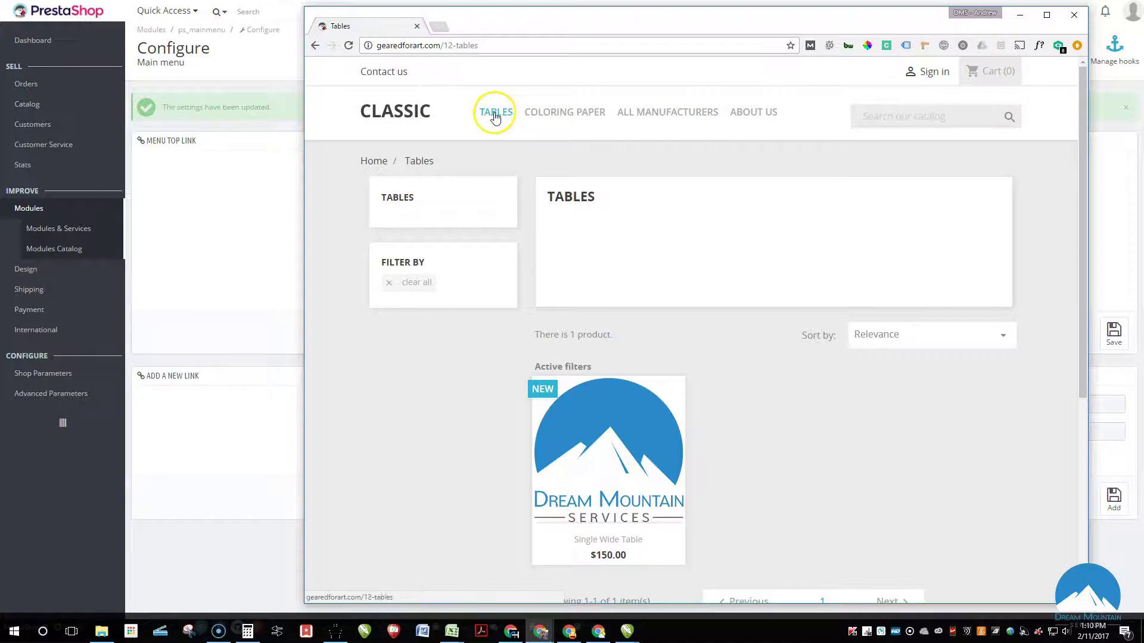
{"action": "scroll", "coordinate": [789, 357], "scroll_direction": "down", "scroll_amount": 5}
{"action": "scroll", "coordinate": [781, 357], "scroll_direction": "up", "scroll_amount": 5}
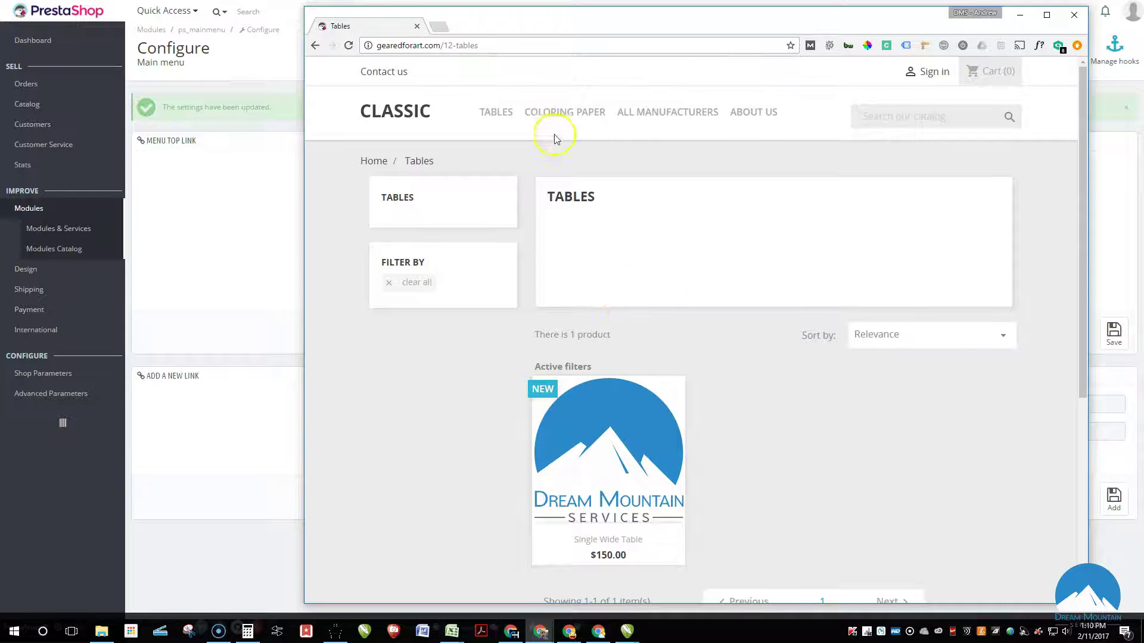
Step: Move the storefront window aside to compare its menu with the selected items, and minimize it
{"action": "left_click_drag", "start_coordinate": [673, 26], "coordinate": [1110, 295]}
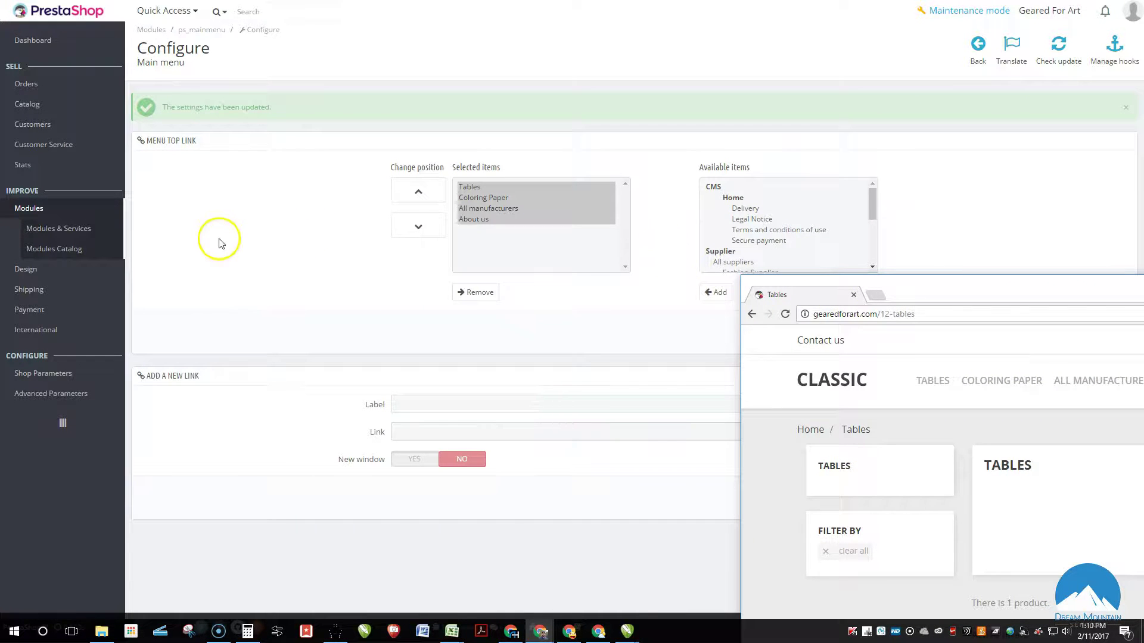
{"action": "left_click_drag", "start_coordinate": [900, 283], "coordinate": [685, 196]}
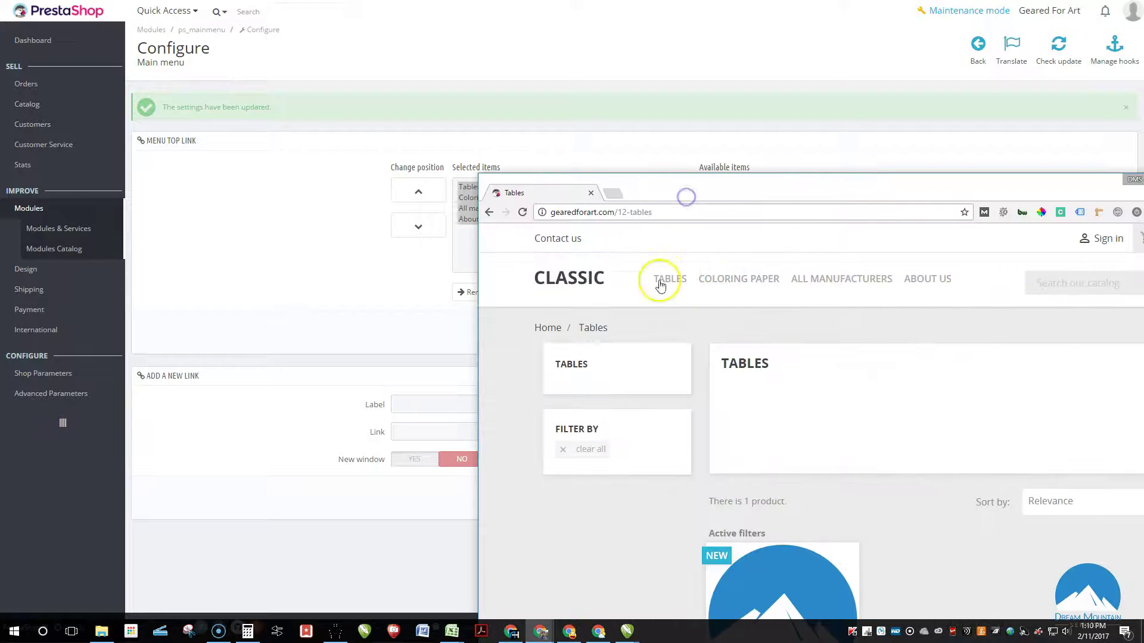
{"action": "left_click_drag", "start_coordinate": [1014, 194], "coordinate": [815, 173]}
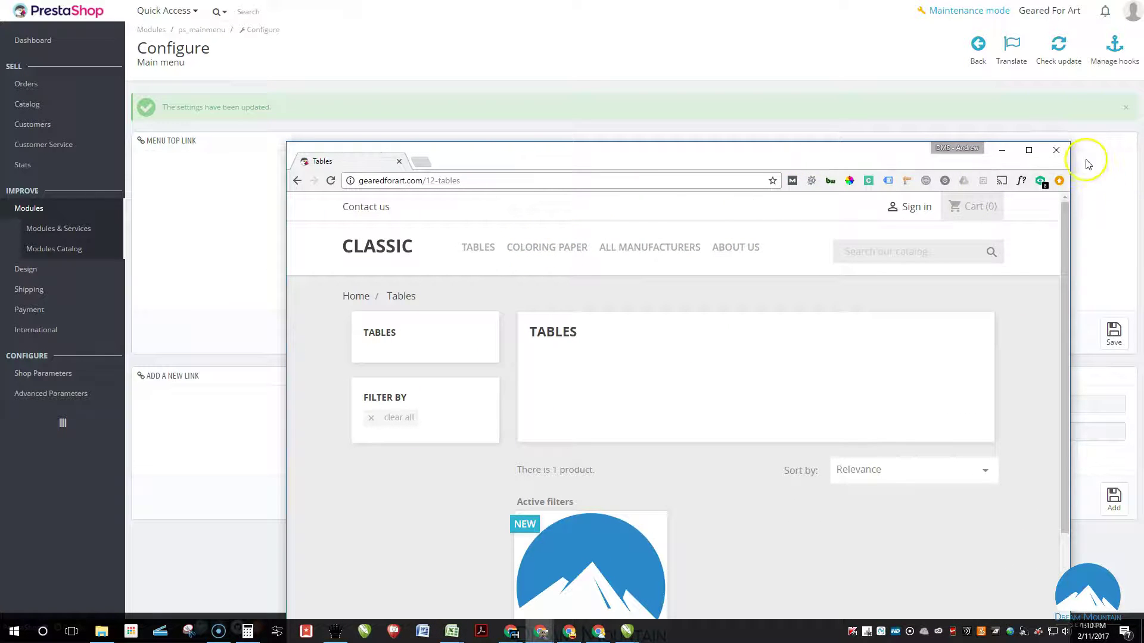
{"action": "left_click", "coordinate": [1001, 150]}
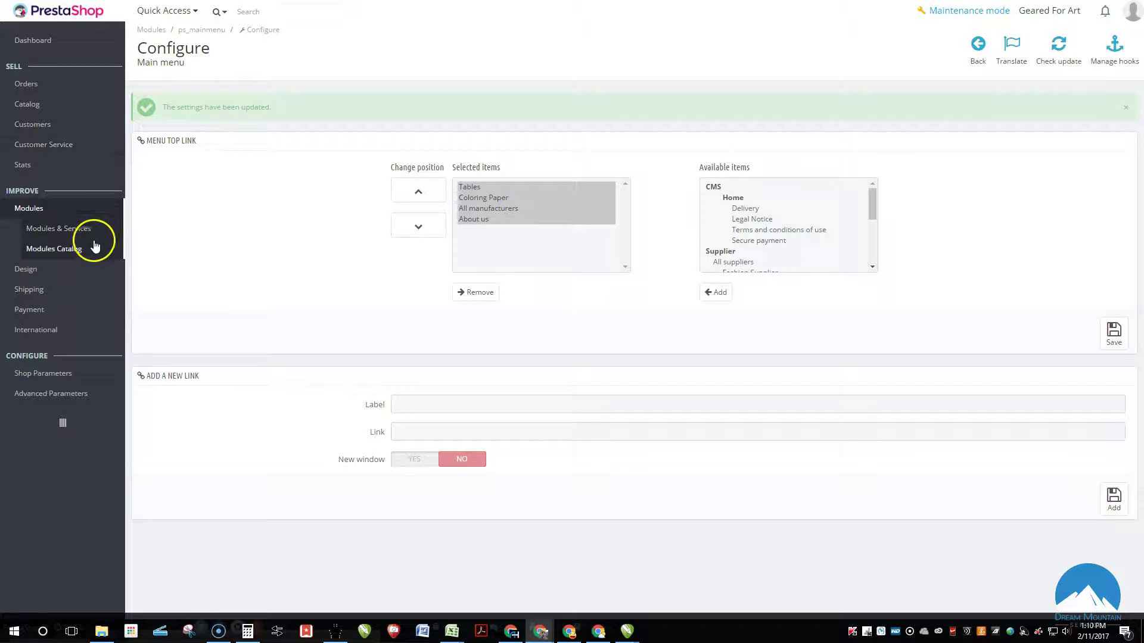
Step: Return from the Main menu configuration to the installed modules and look over the first theme modules, down to Link List
{"action": "left_click", "coordinate": [980, 45]}
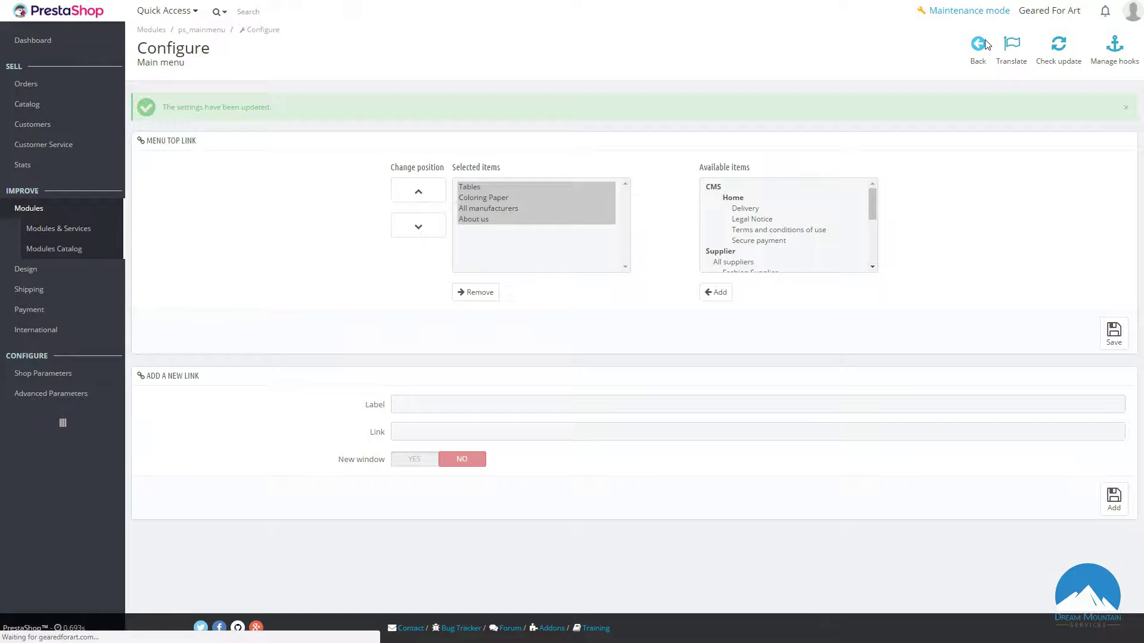
{"action": "scroll", "coordinate": [417, 271], "scroll_direction": "down", "scroll_amount": 10}
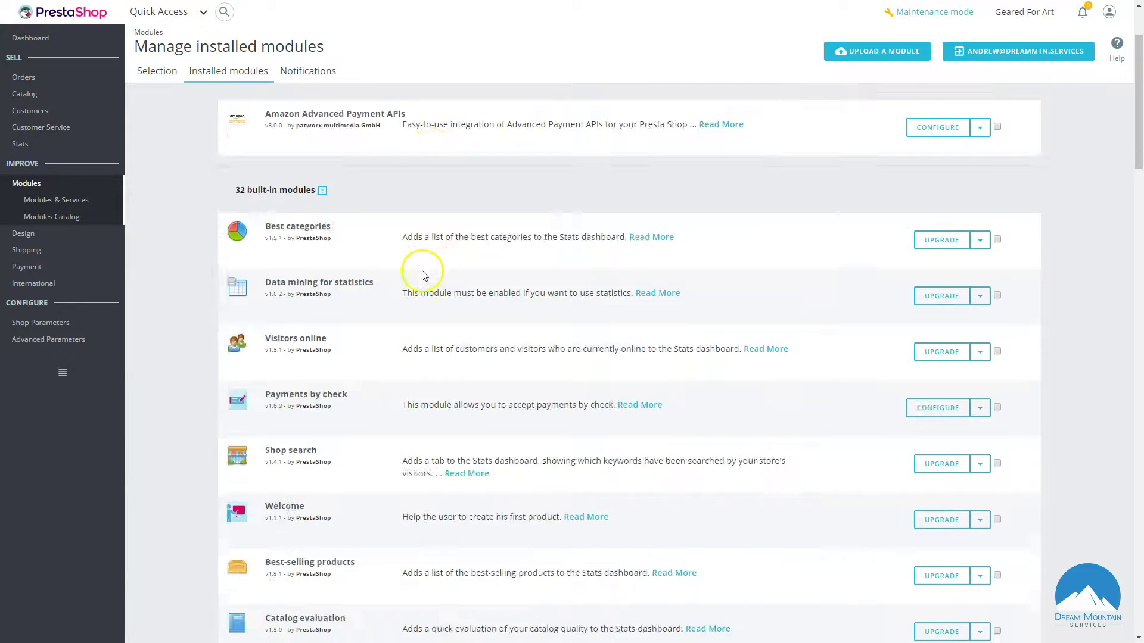
{"action": "scroll", "coordinate": [410, 279], "scroll_direction": "down", "scroll_amount": 10}
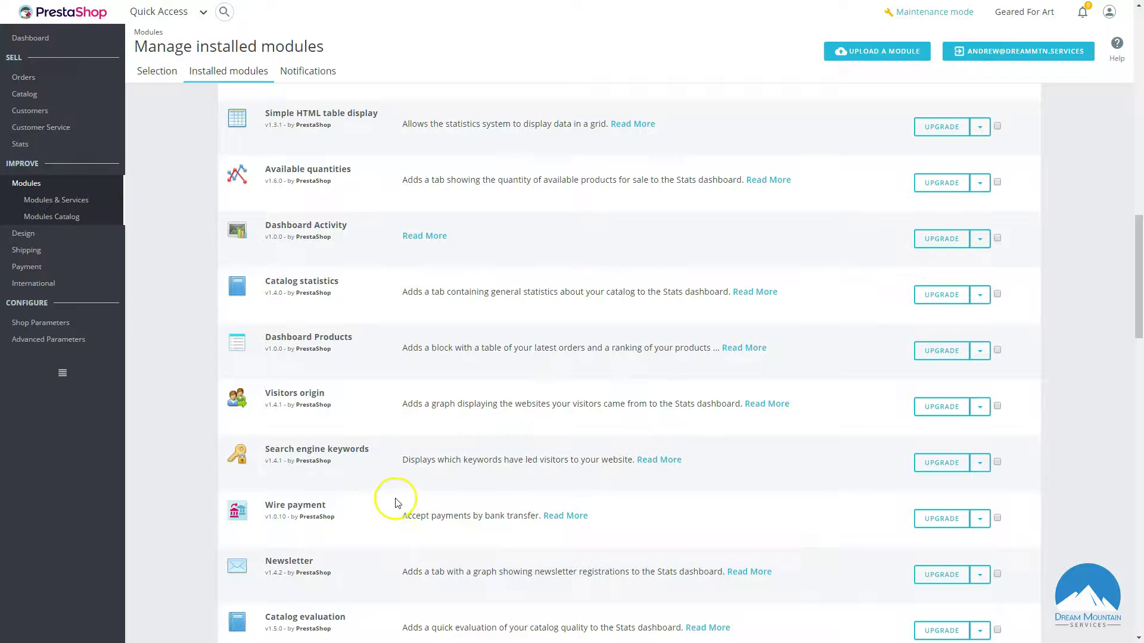
{"action": "scroll", "coordinate": [400, 358], "scroll_direction": "down", "scroll_amount": 14}
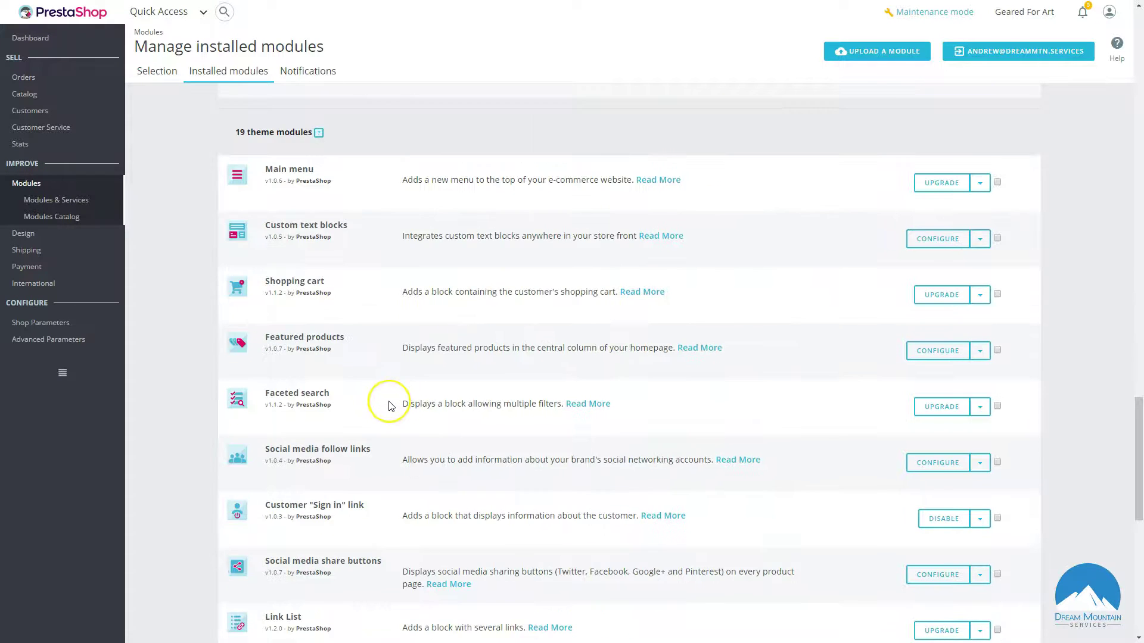
{"action": "scroll", "coordinate": [387, 394], "scroll_direction": "down", "scroll_amount": 1}
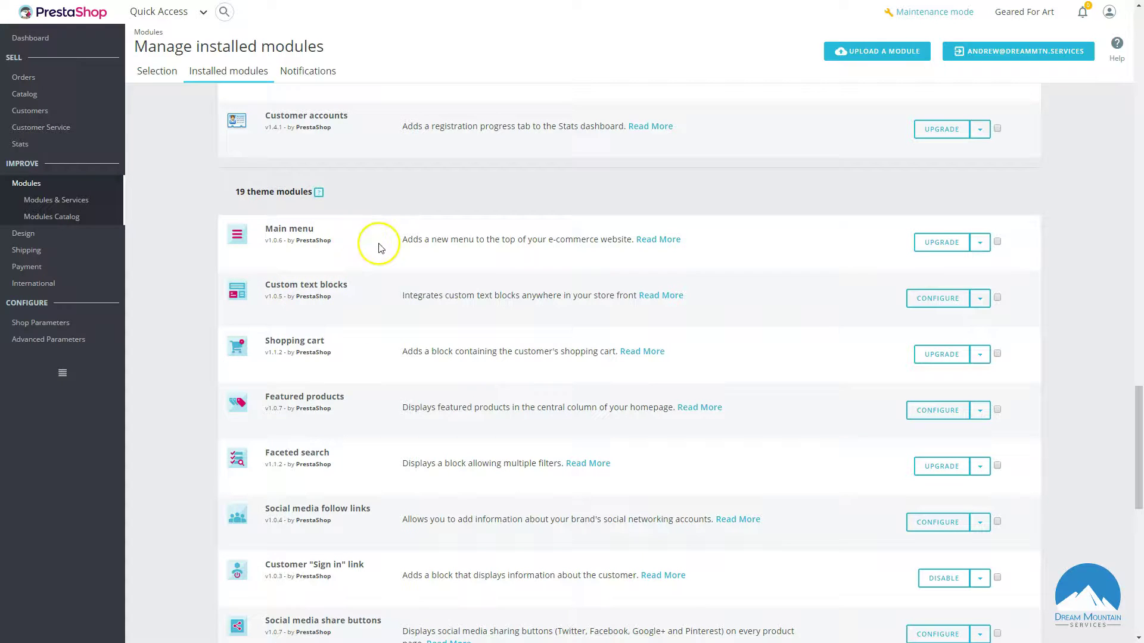
{"action": "scroll", "coordinate": [322, 375], "scroll_direction": "down", "scroll_amount": 1}
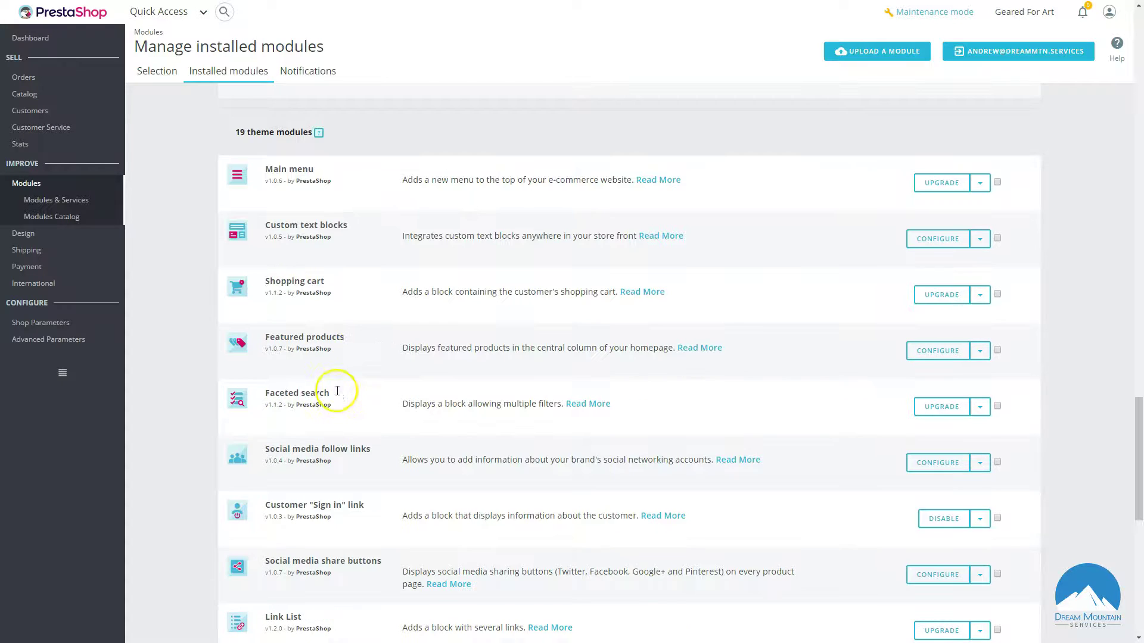
{"action": "left_click", "coordinate": [939, 356]}
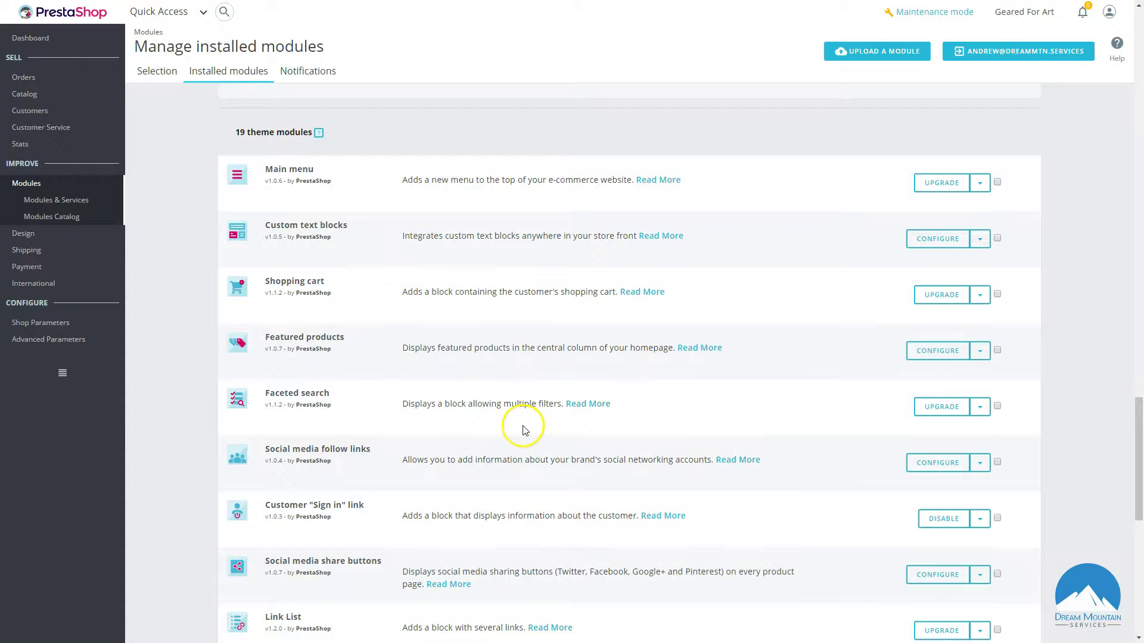
Step: Look through the remaining theme modules, such as Banner, Category tree links, Image slider and Newsletter subscription
{"action": "scroll", "coordinate": [453, 417], "scroll_direction": "down", "scroll_amount": 2}
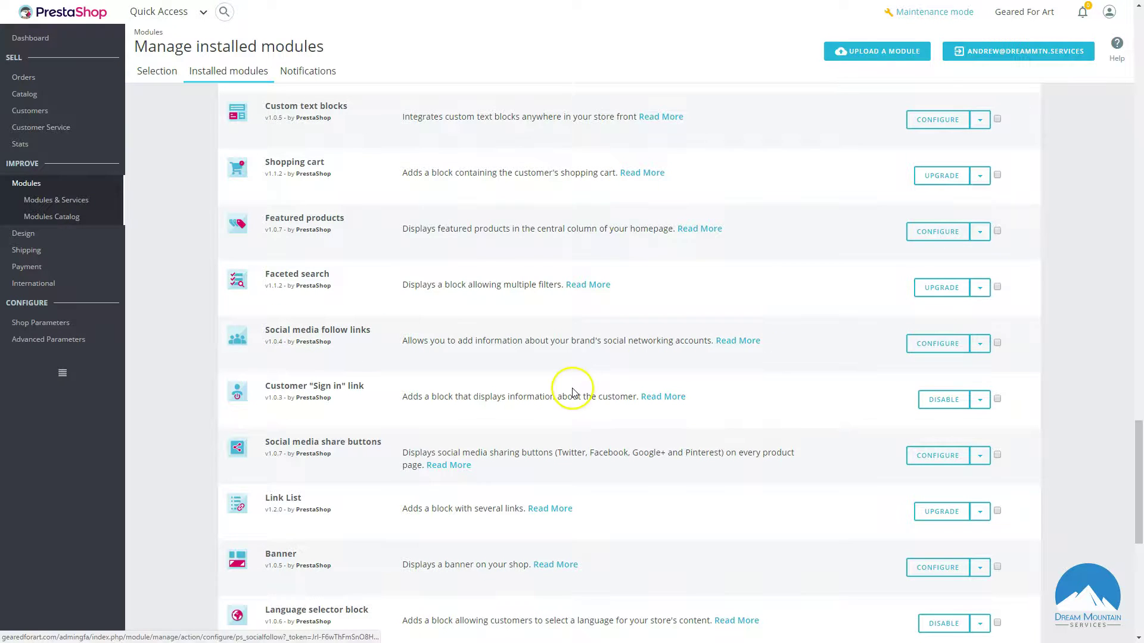
{"action": "scroll", "coordinate": [573, 394], "scroll_direction": "down", "scroll_amount": 2}
{"action": "scroll", "coordinate": [536, 391], "scroll_direction": "down", "scroll_amount": 1}
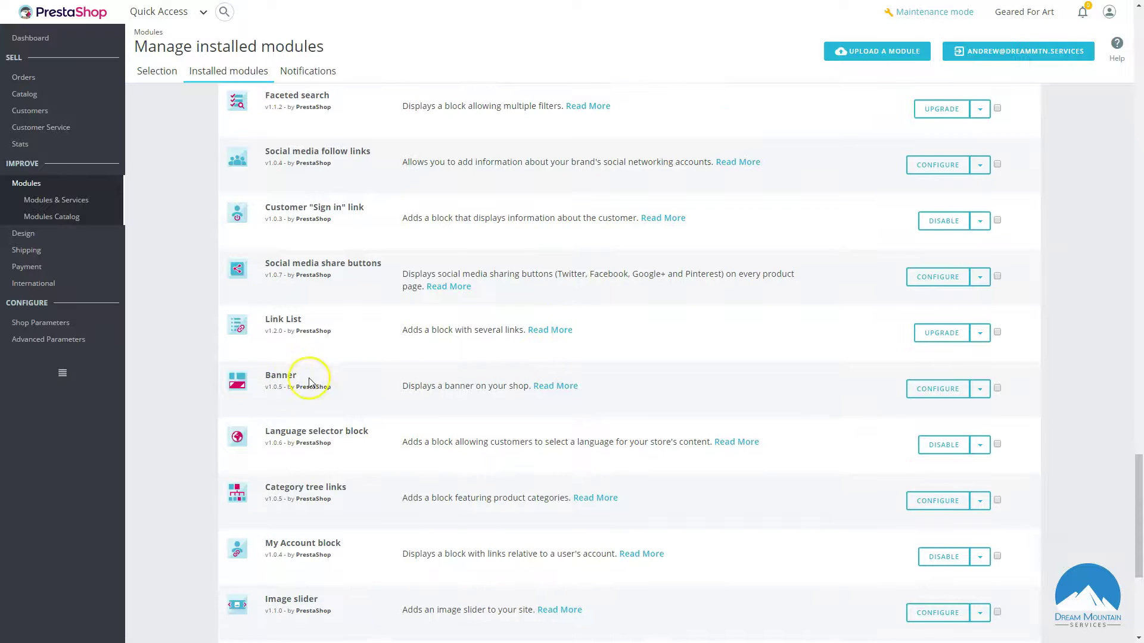
{"action": "scroll", "coordinate": [383, 409], "scroll_direction": "down", "scroll_amount": 2}
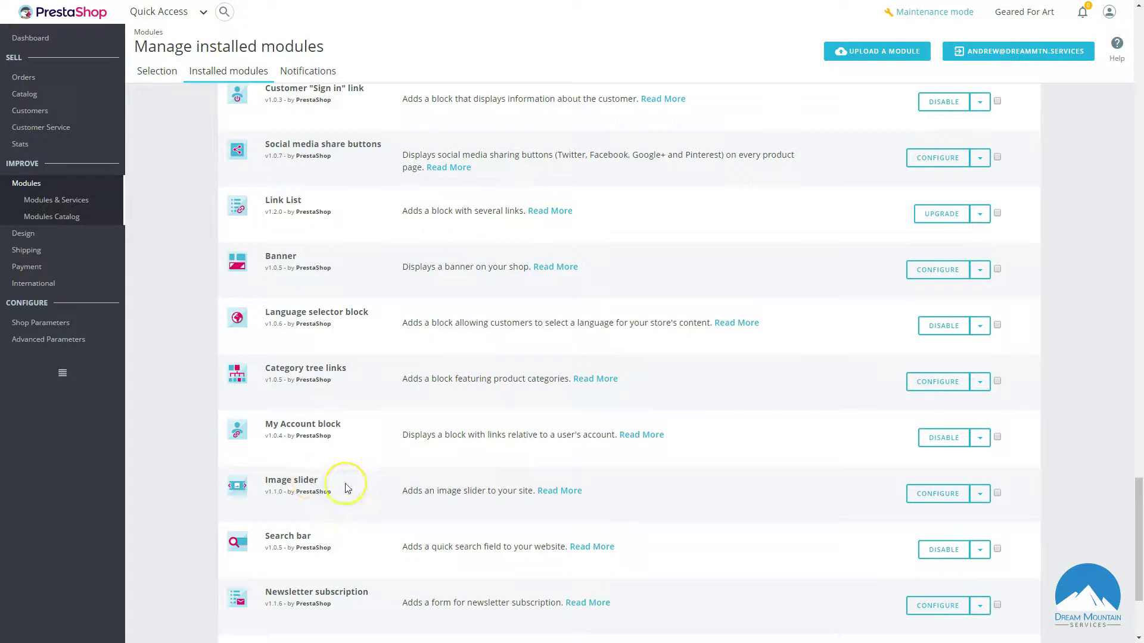
{"action": "scroll", "coordinate": [345, 491], "scroll_direction": "down", "scroll_amount": 3}
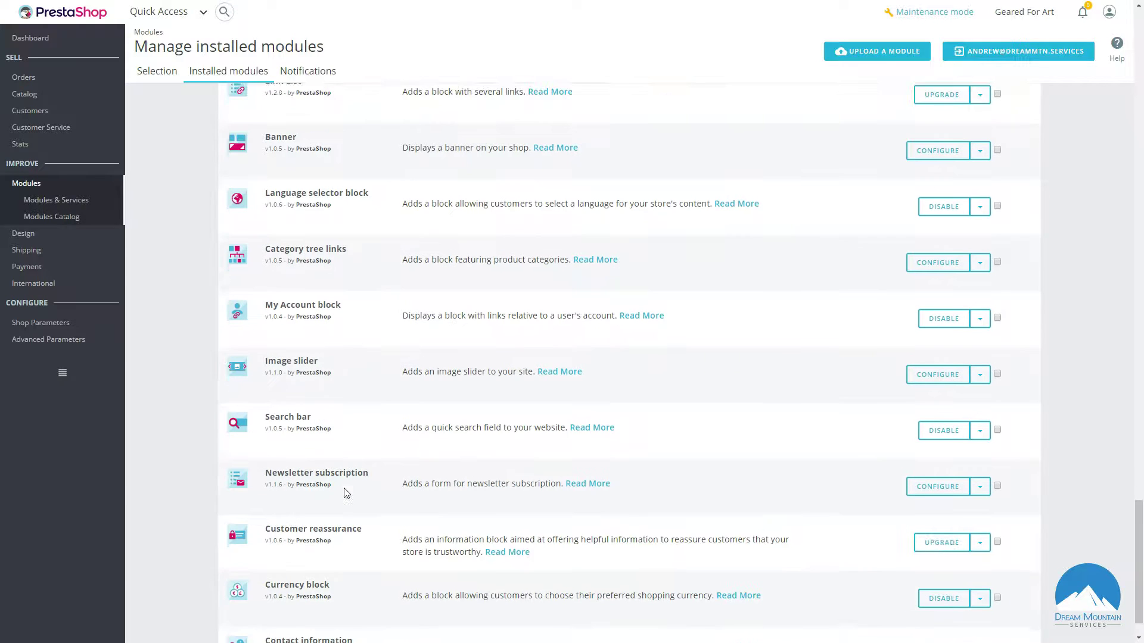
Step: Examine the My Account block's name, description and available action, and return to the start of the installed modules list
{"action": "left_click", "coordinate": [317, 308]}
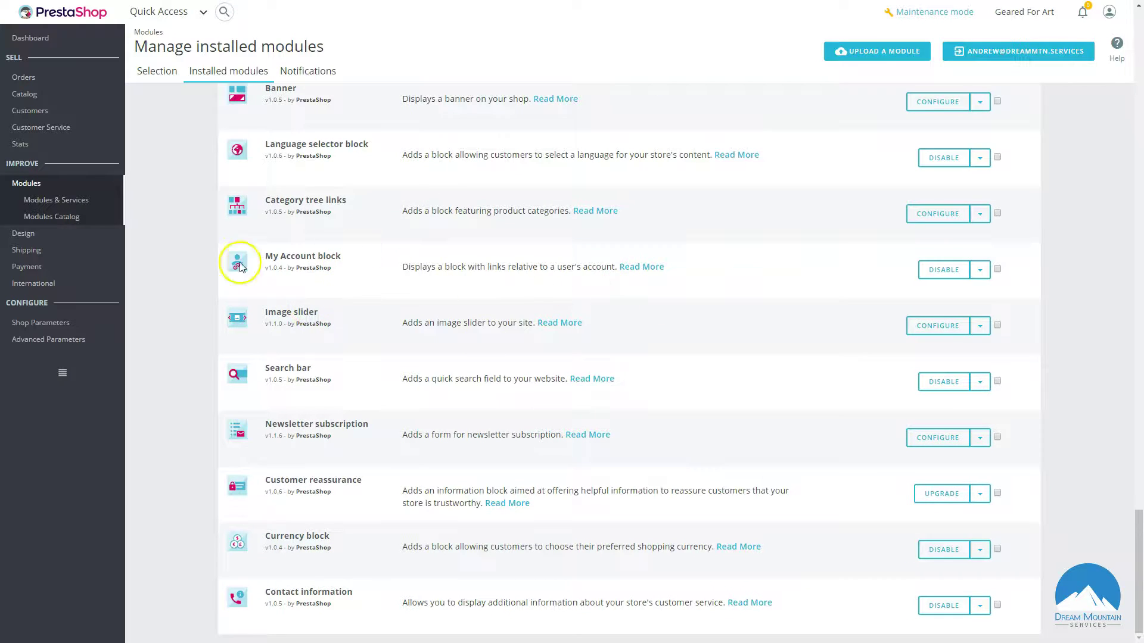
{"action": "left_click_drag", "start_coordinate": [265, 257], "coordinate": [322, 257]}
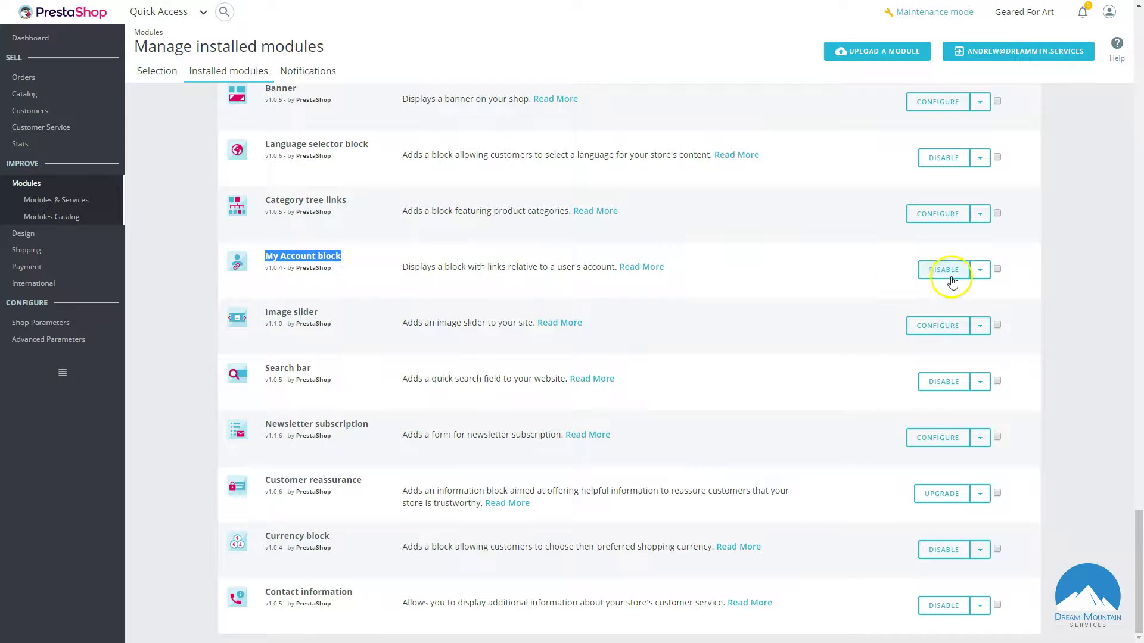
{"action": "triple_click", "coordinate": [759, 263]}
{"action": "left_click_drag", "start_coordinate": [759, 262], "coordinate": [436, 260]}
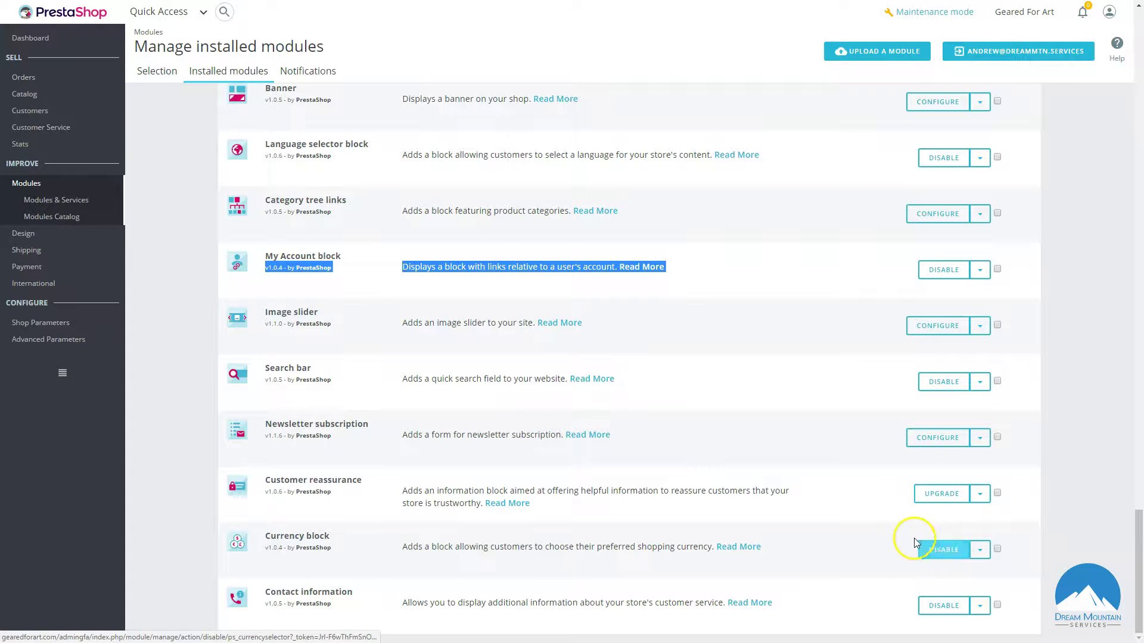
{"action": "scroll", "coordinate": [959, 501], "scroll_direction": "up", "scroll_amount": 15}
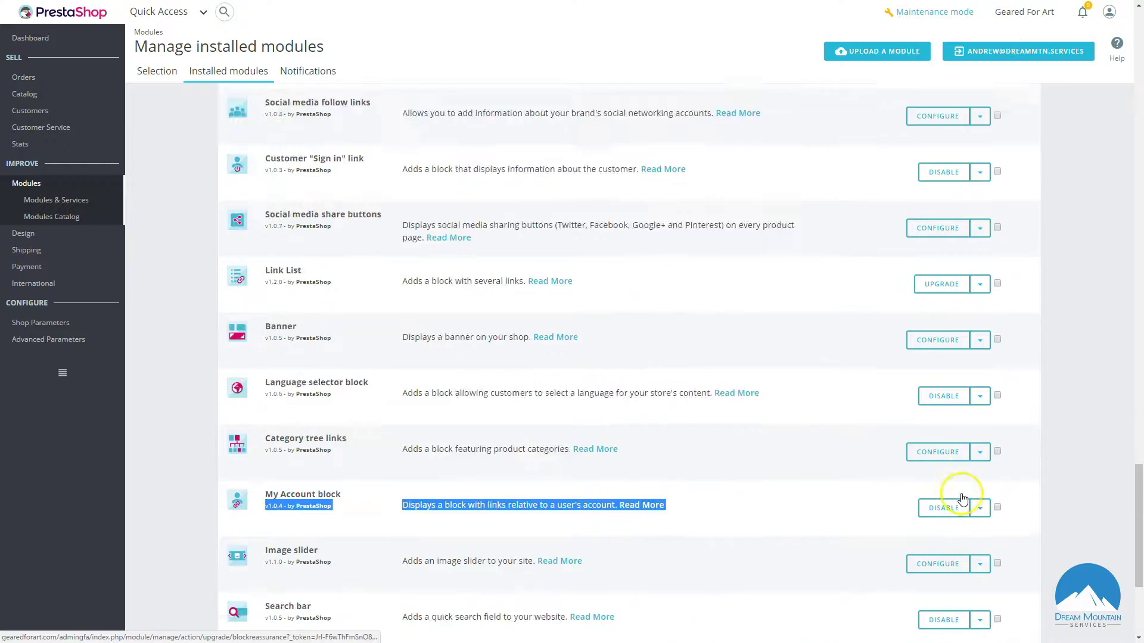
{"action": "scroll", "coordinate": [948, 414], "scroll_direction": "up", "scroll_amount": 20}
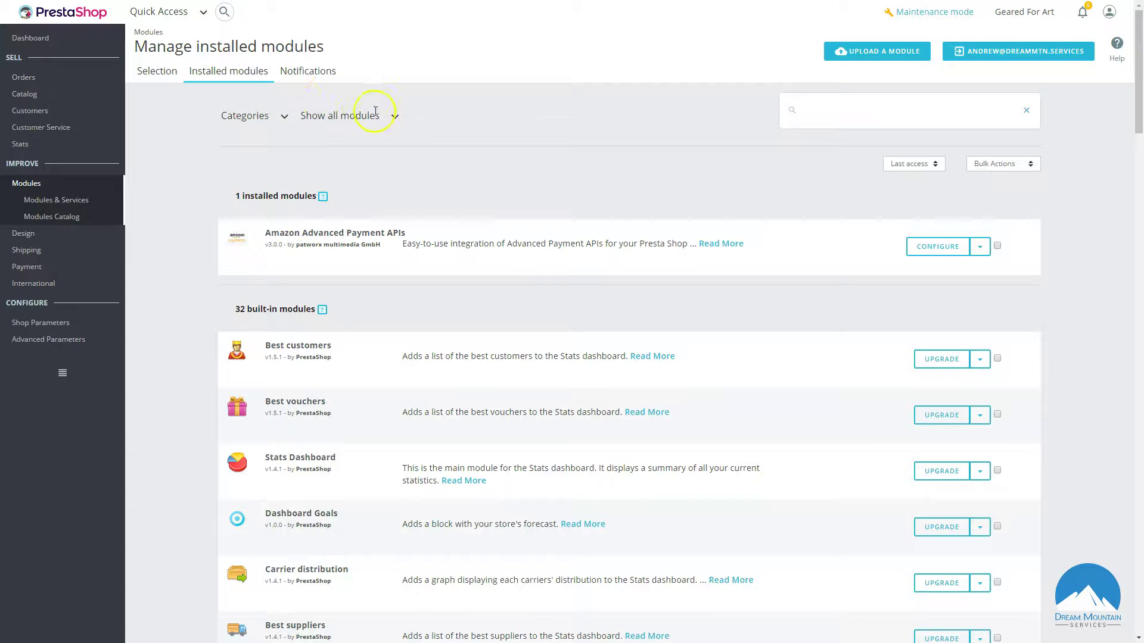
Step: Open the module notifications and review the modules to configure and the changelog notes of the modules to update
{"action": "left_click", "coordinate": [296, 73]}
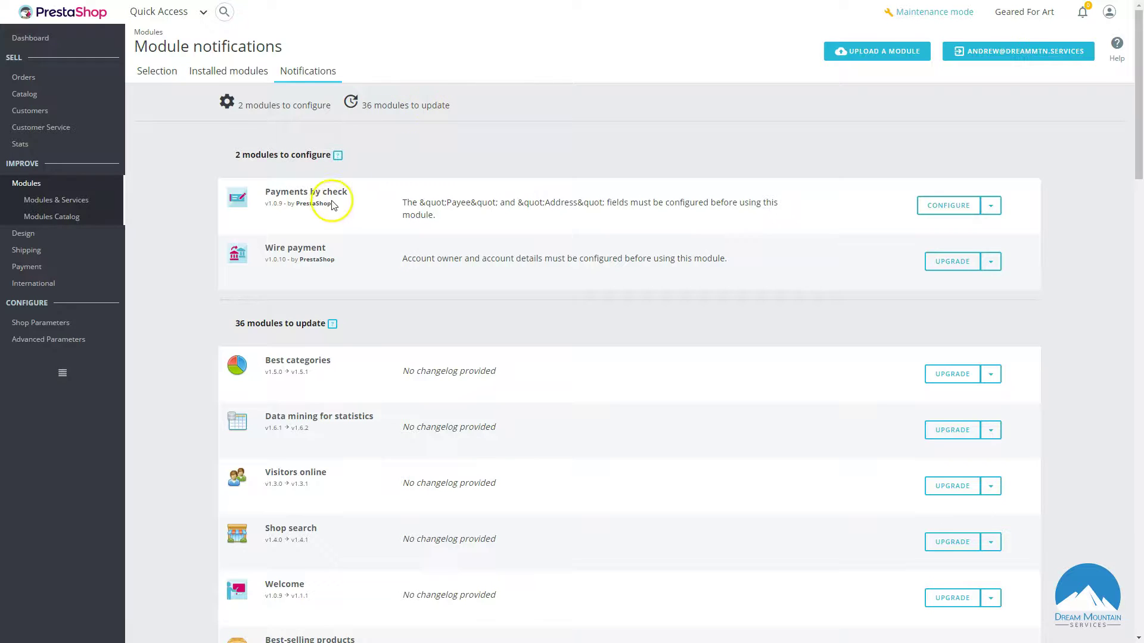
{"action": "scroll", "coordinate": [332, 229], "scroll_direction": "down", "scroll_amount": 9}
{"action": "scroll", "coordinate": [333, 242], "scroll_direction": "down", "scroll_amount": 10}
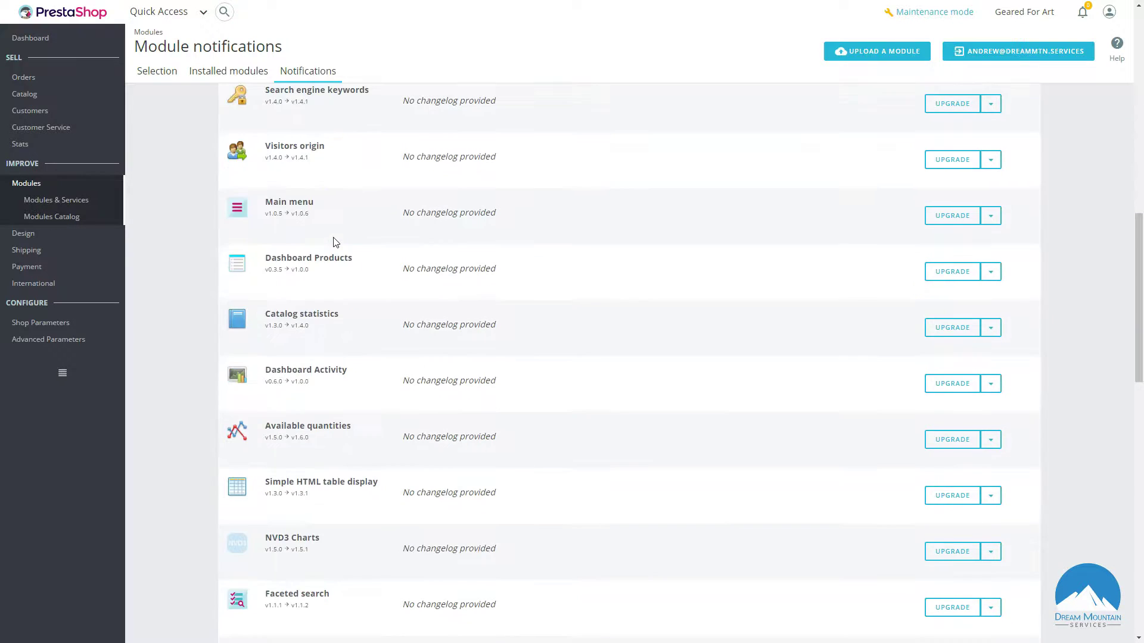
{"action": "left_click_drag", "start_coordinate": [406, 244], "coordinate": [530, 249]}
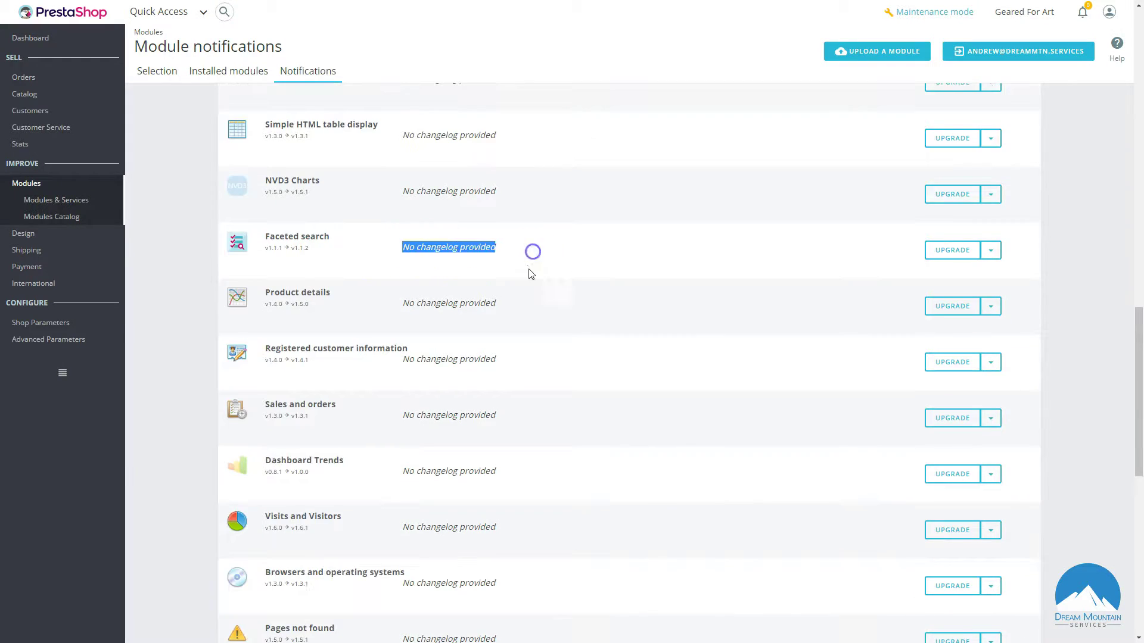
{"action": "scroll", "coordinate": [524, 256], "scroll_direction": "down", "scroll_amount": 7}
{"action": "left_click_drag", "start_coordinate": [405, 277], "coordinate": [542, 278]}
{"action": "scroll", "coordinate": [547, 275], "scroll_direction": "down", "scroll_amount": 3}
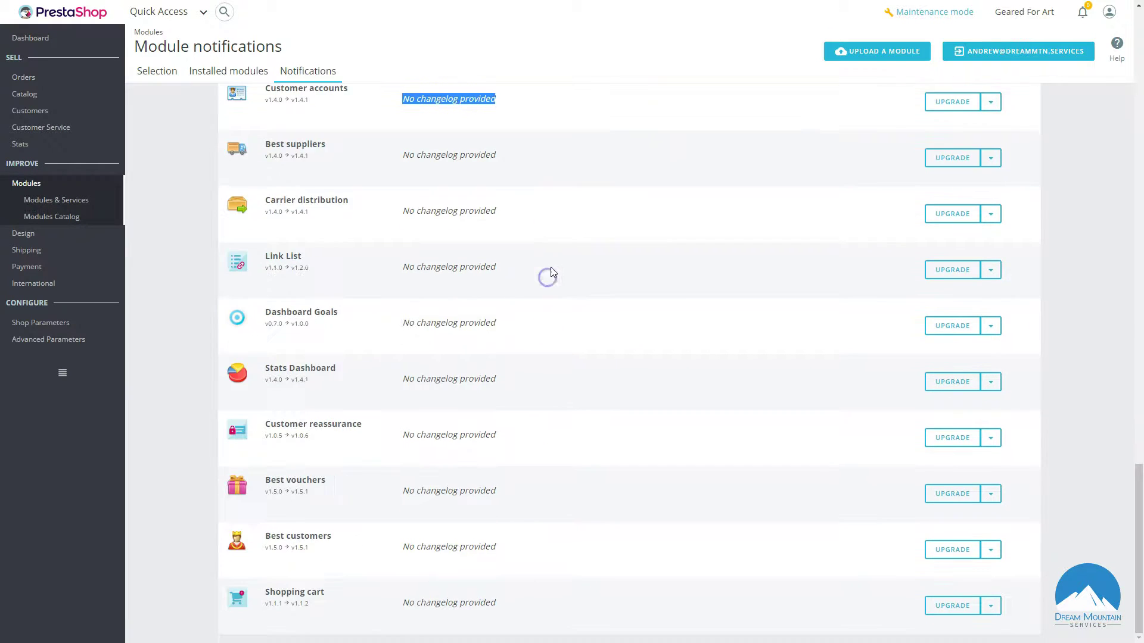
{"action": "scroll", "coordinate": [547, 273], "scroll_direction": "up", "scroll_amount": 20}
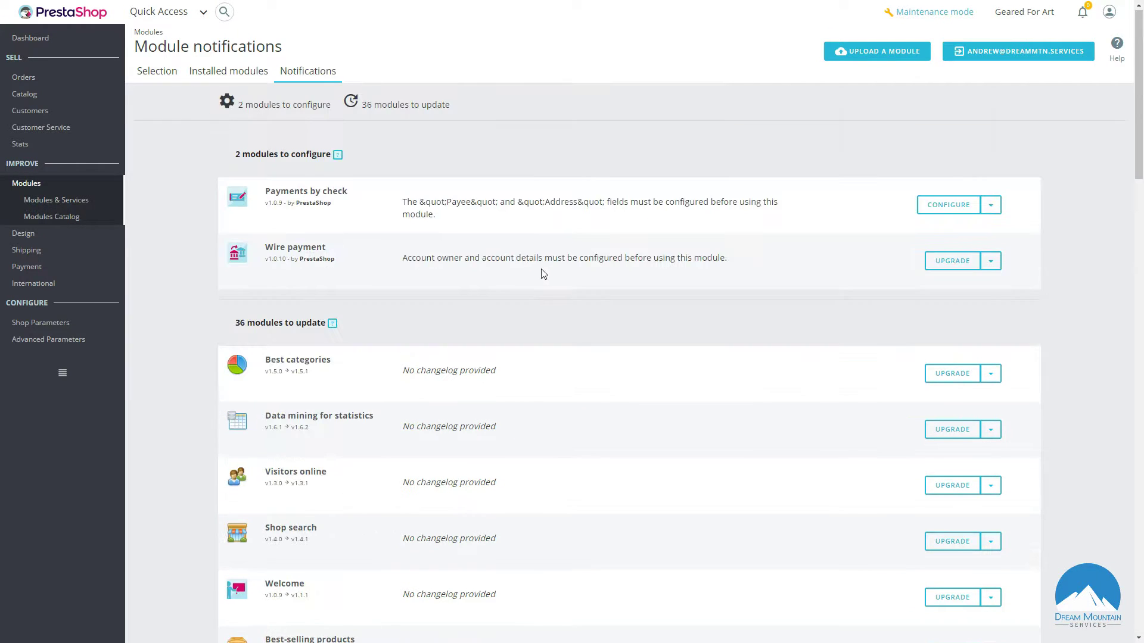
{"action": "left_click", "coordinate": [544, 275]}
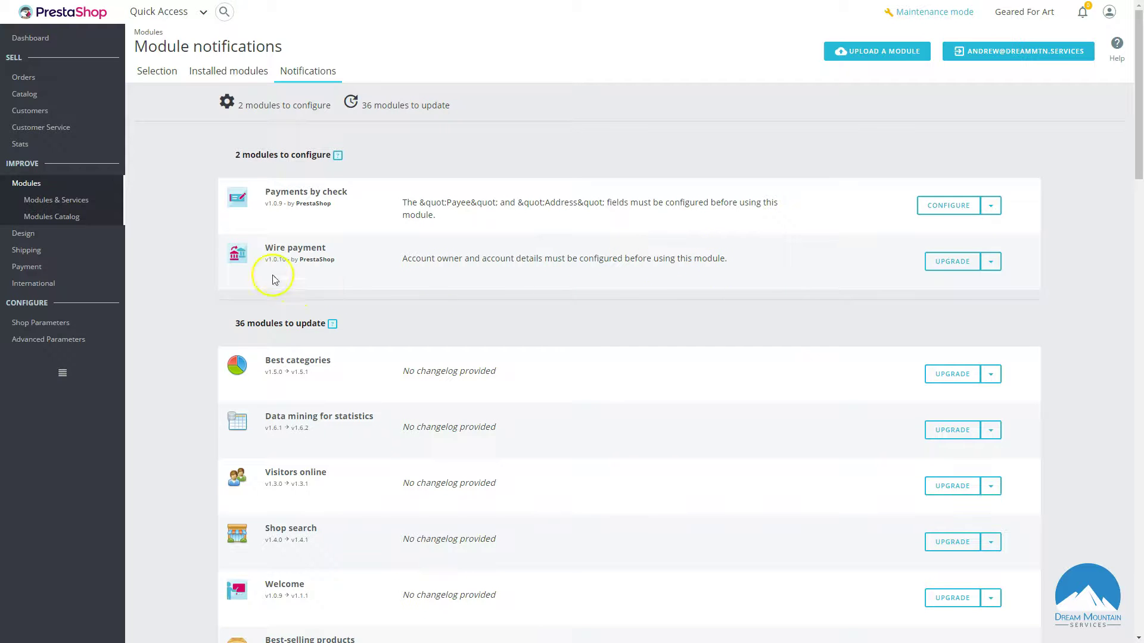
Step: Upgrade the Best categories and Data mining for statistics modules and look through the rest of the update list
{"action": "scroll", "coordinate": [434, 342], "scroll_direction": "down", "scroll_amount": 3}
{"action": "scroll", "coordinate": [421, 332], "scroll_direction": "up", "scroll_amount": 3}
{"action": "left_click", "coordinate": [953, 374]}
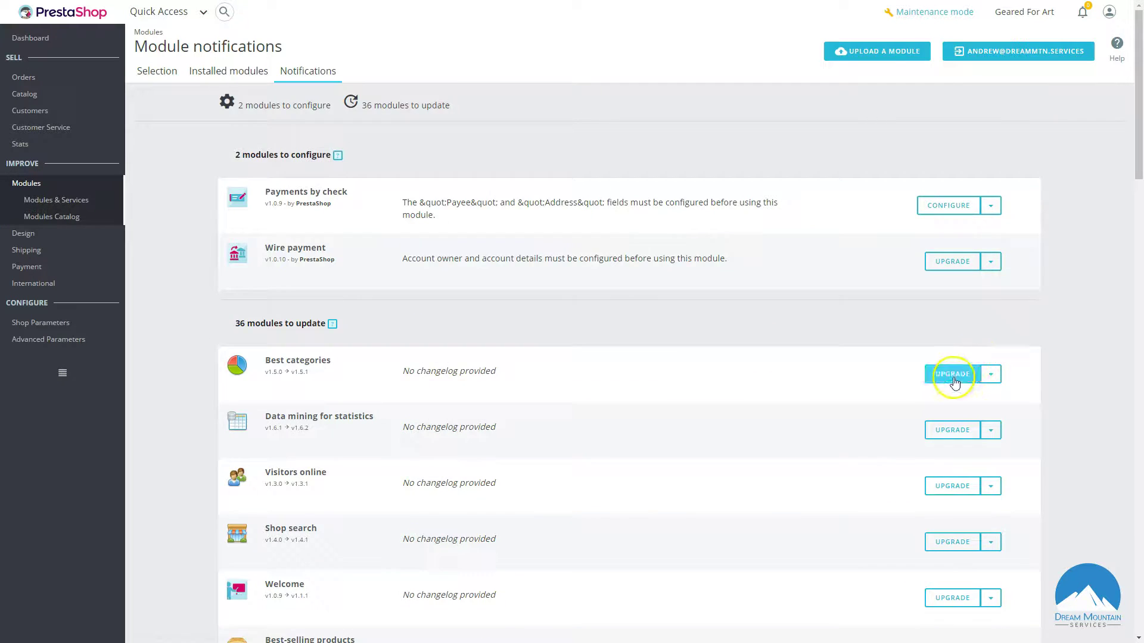
{"action": "left_click", "coordinate": [947, 429]}
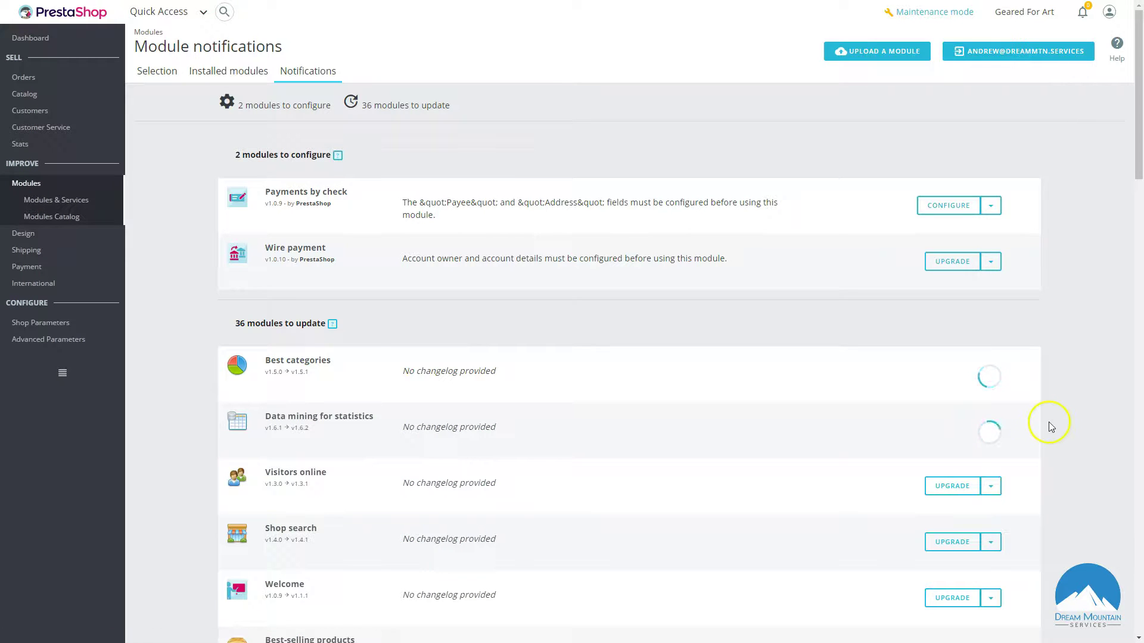
{"action": "left_click", "coordinate": [935, 485]}
{"action": "scroll", "coordinate": [739, 292], "scroll_direction": "down", "scroll_amount": 20}
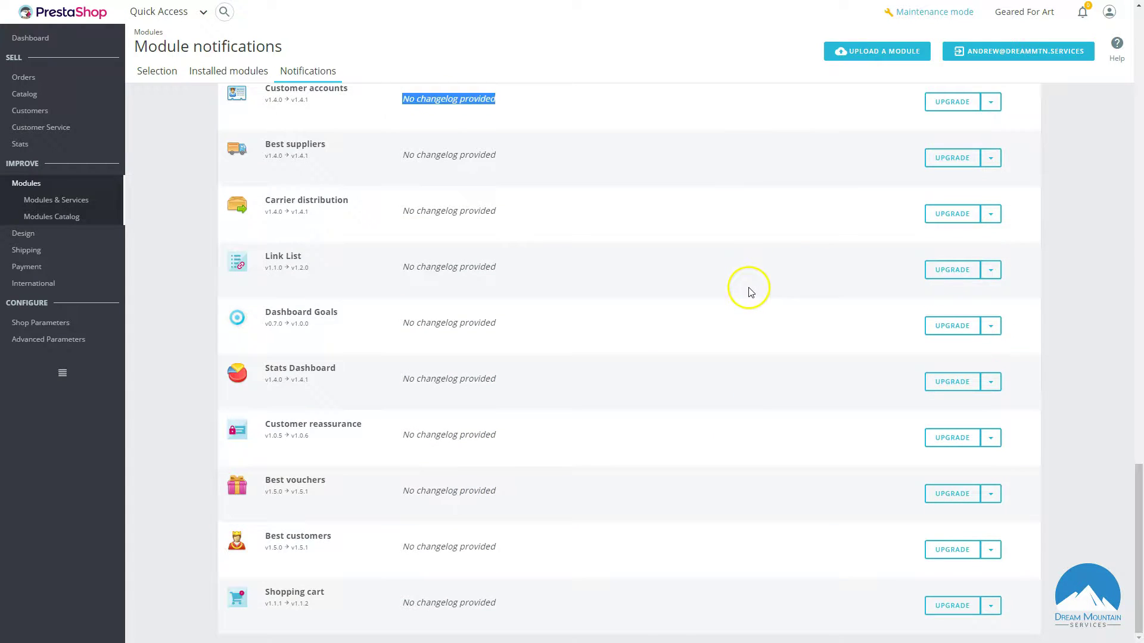
{"action": "scroll", "coordinate": [750, 292], "scroll_direction": "up", "scroll_amount": 20}
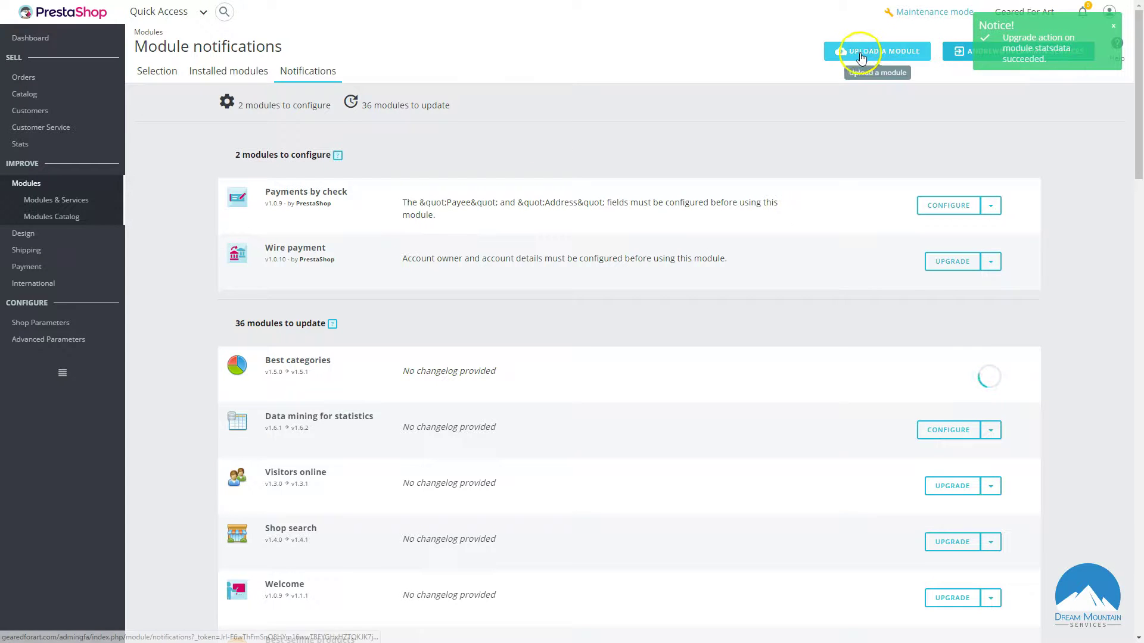
Step: View the dialog for uploading a module archive and close it without uploading anything
{"action": "left_click", "coordinate": [885, 52]}
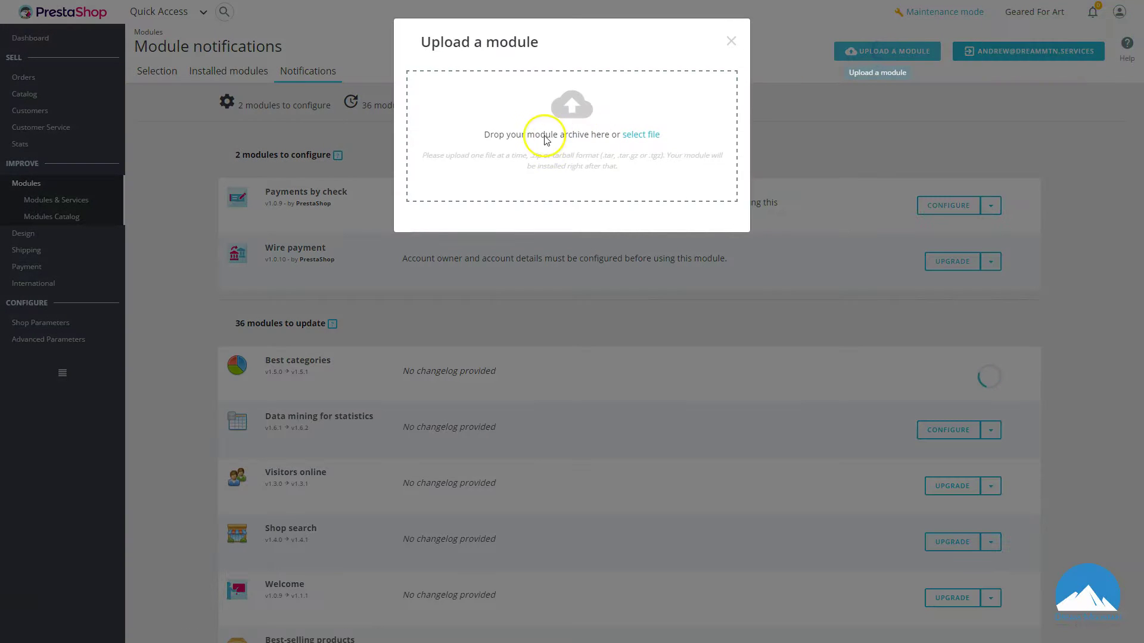
{"action": "left_click", "coordinate": [807, 138]}
{"action": "left_click", "coordinate": [731, 40]}
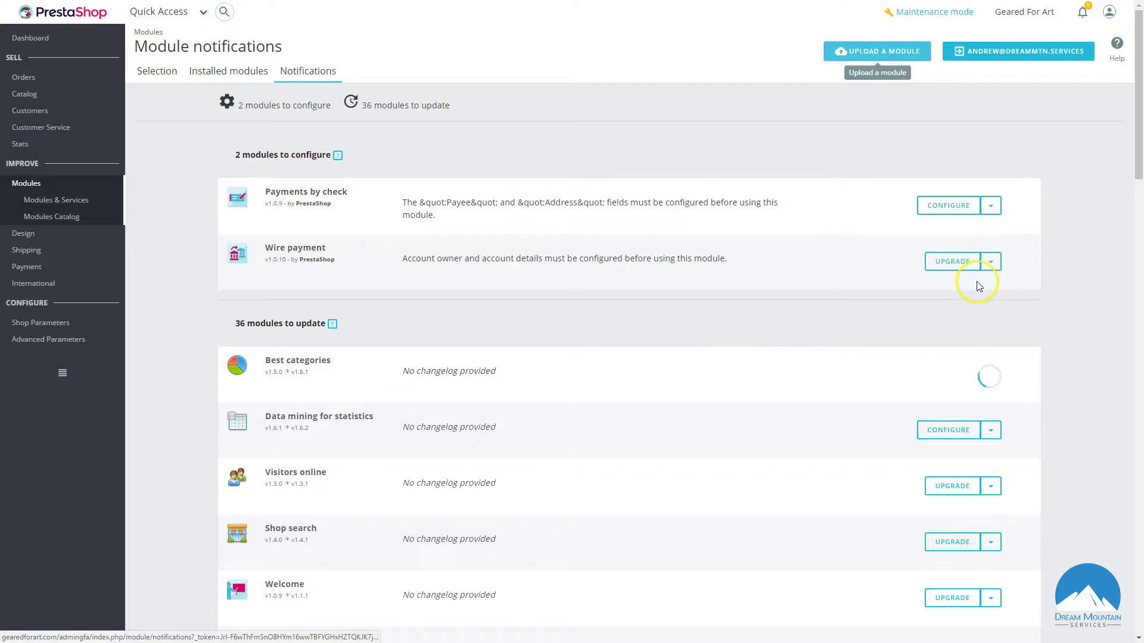
Step: Open the form for adding a new theme under Theme & Logo and examine the web import's Archive URL field and example
{"action": "mouse_move", "coordinate": [27, 234]}
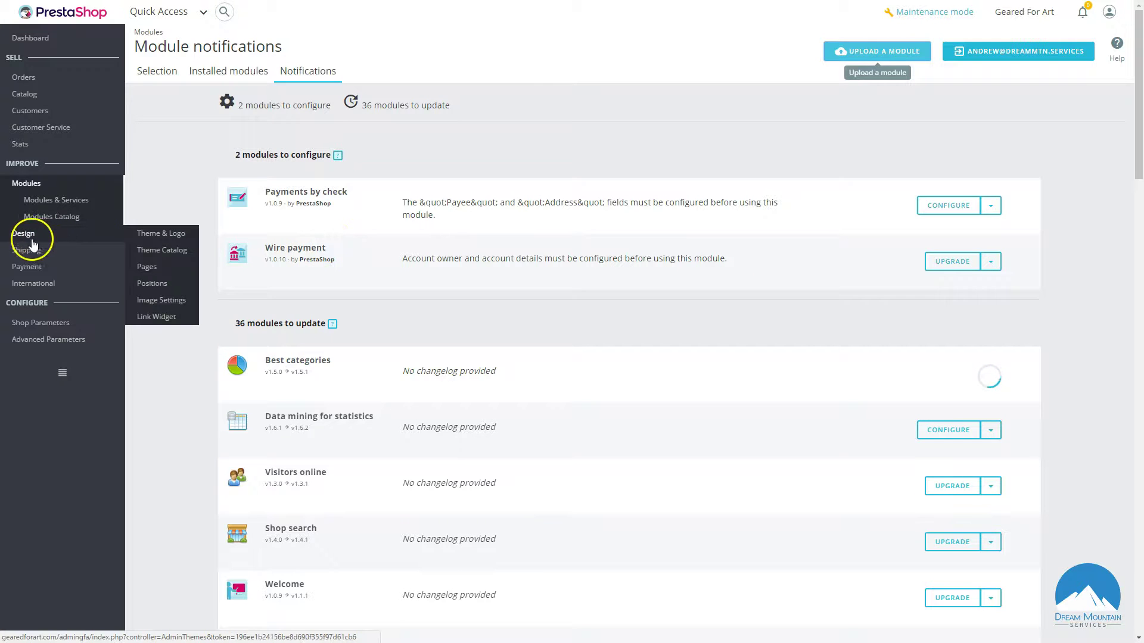
{"action": "left_click", "coordinate": [161, 235]}
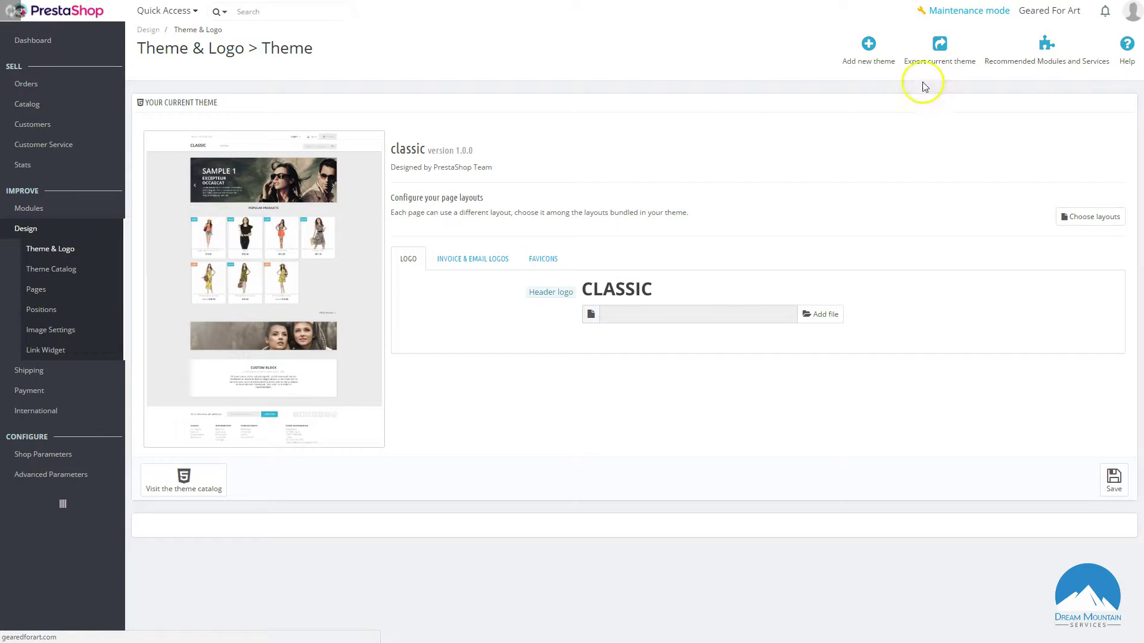
{"action": "left_click", "coordinate": [872, 66]}
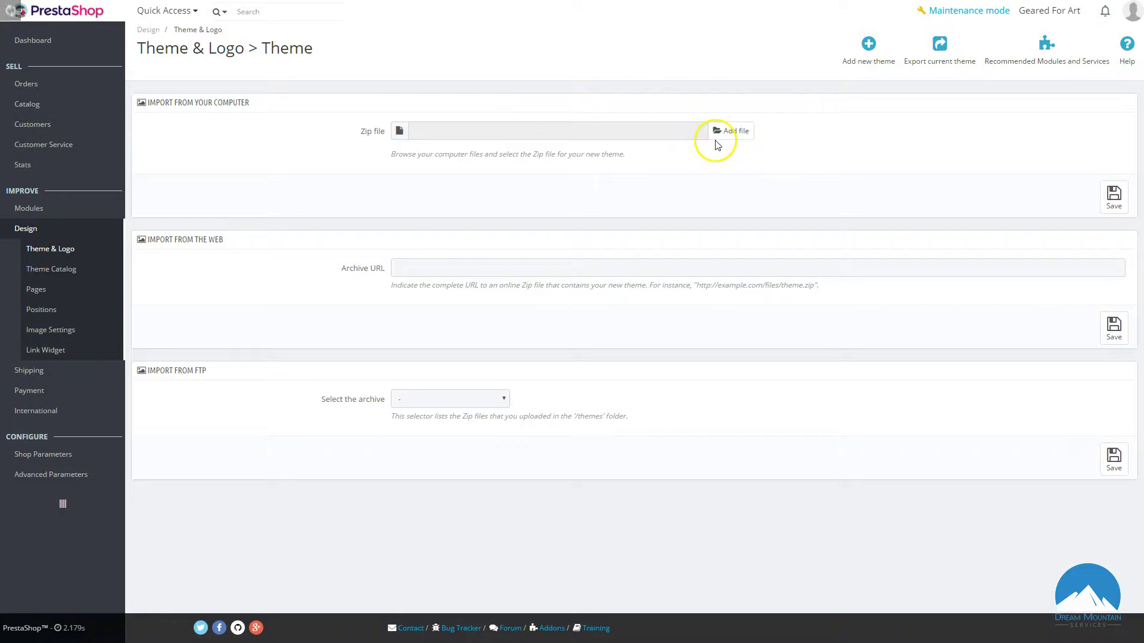
{"action": "left_click", "coordinate": [440, 265]}
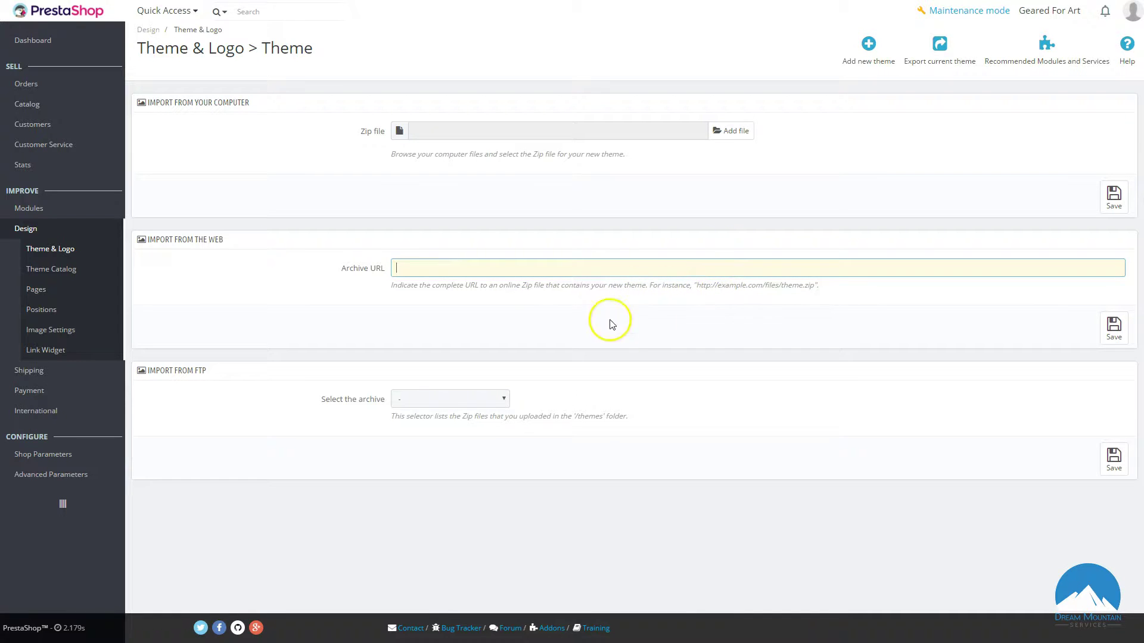
{"action": "left_click_drag", "start_coordinate": [828, 286], "coordinate": [682, 288]}
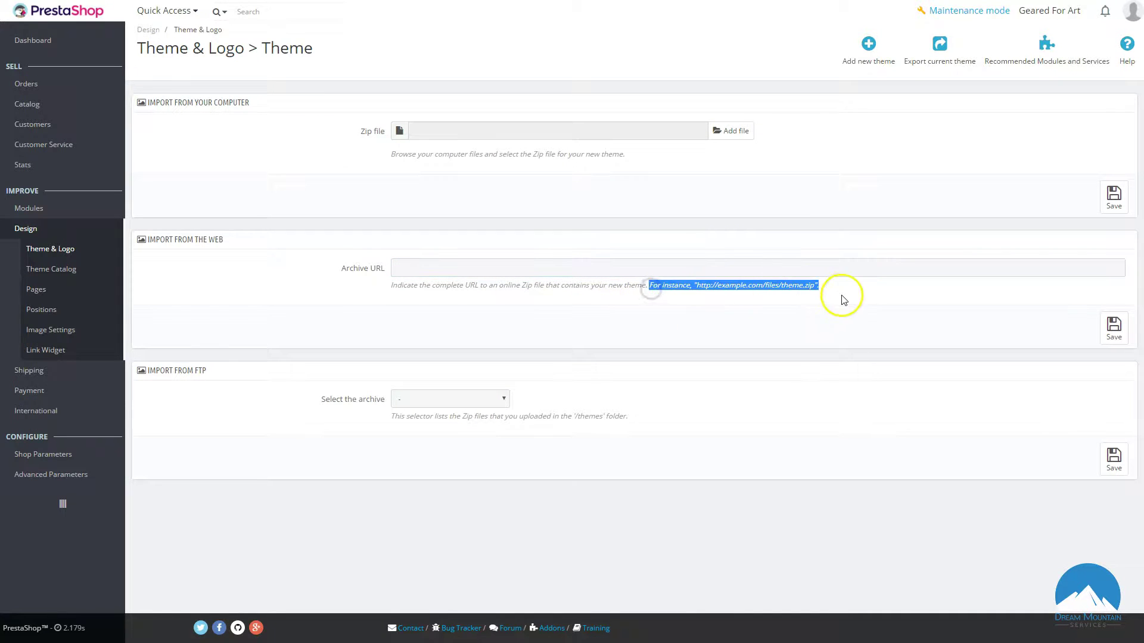
{"action": "left_click_drag", "start_coordinate": [842, 292], "coordinate": [692, 283]}
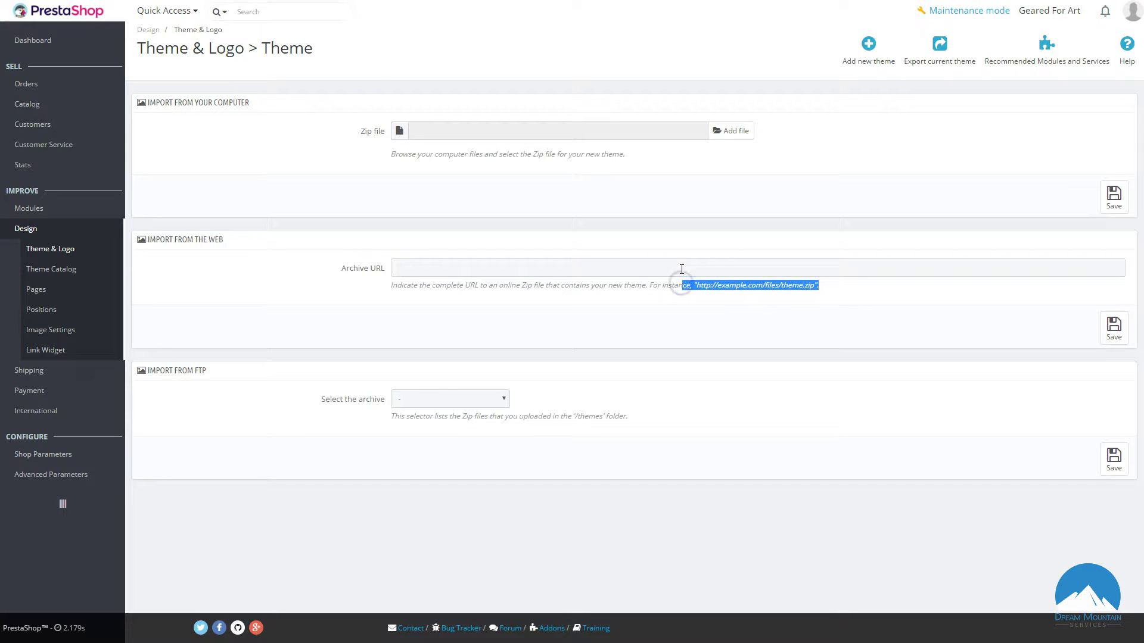
{"action": "left_click", "coordinate": [682, 269]}
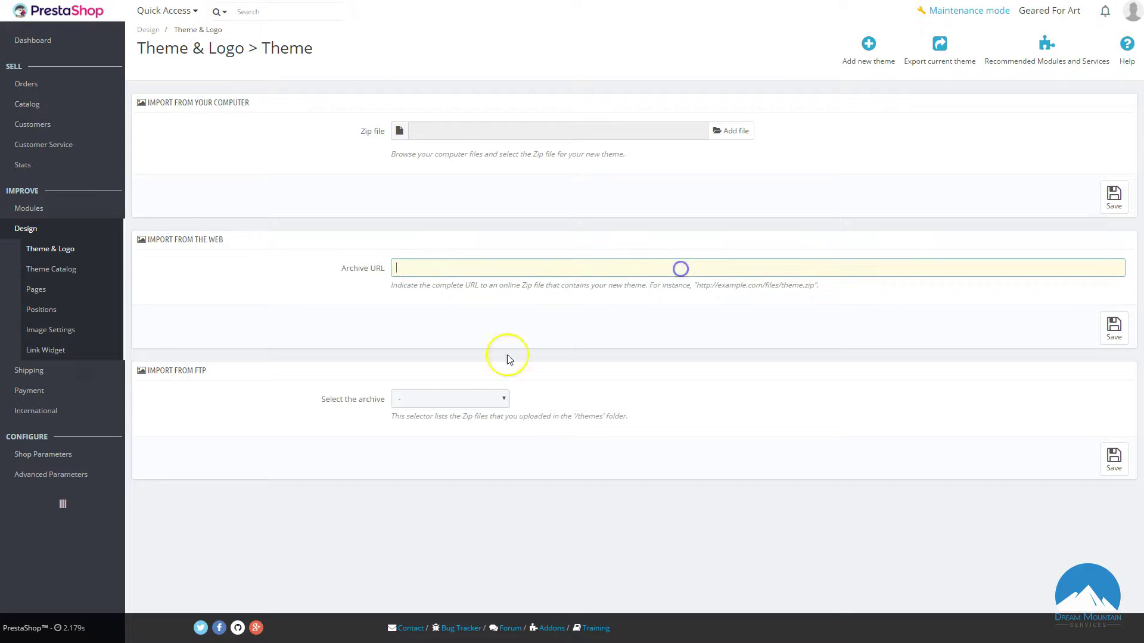
Step: Examine the FTP import's archive selector and its note about Zip files uploaded in the '/themes' folder, without choosing an archive
{"action": "left_click", "coordinate": [414, 406]}
{"action": "left_click", "coordinate": [654, 392]}
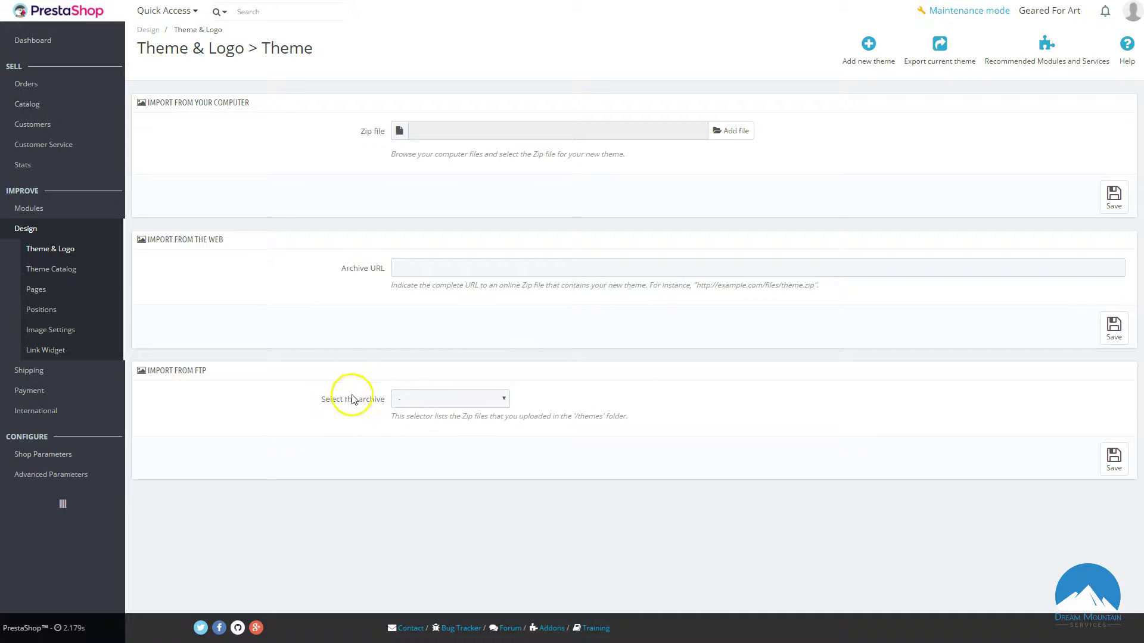
{"action": "left_click", "coordinate": [462, 398]}
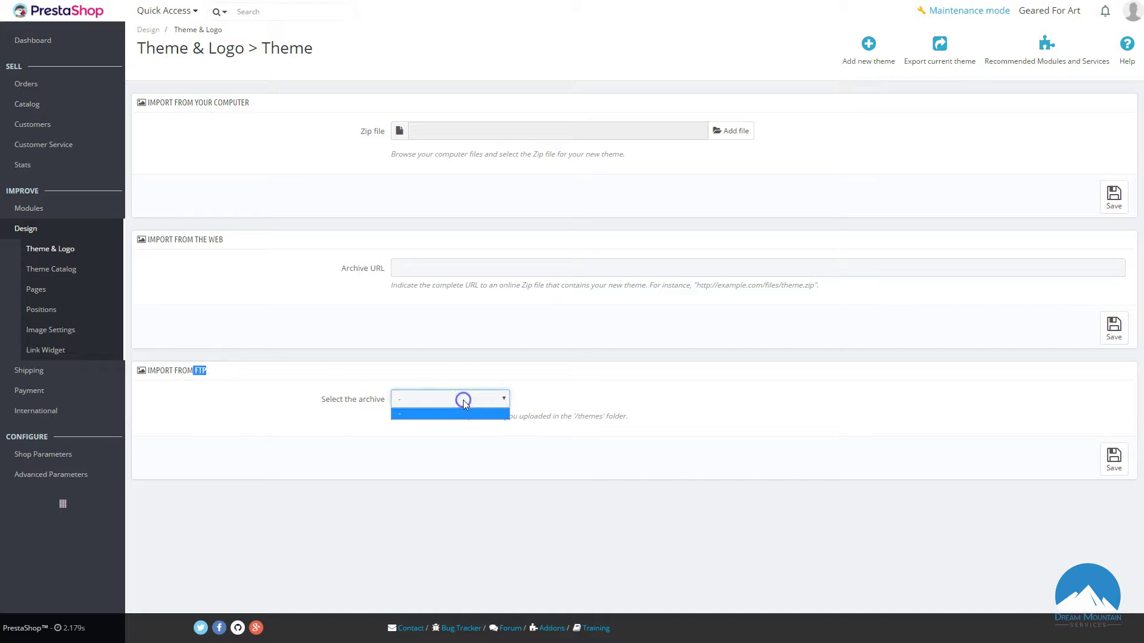
{"action": "left_click", "coordinate": [590, 392]}
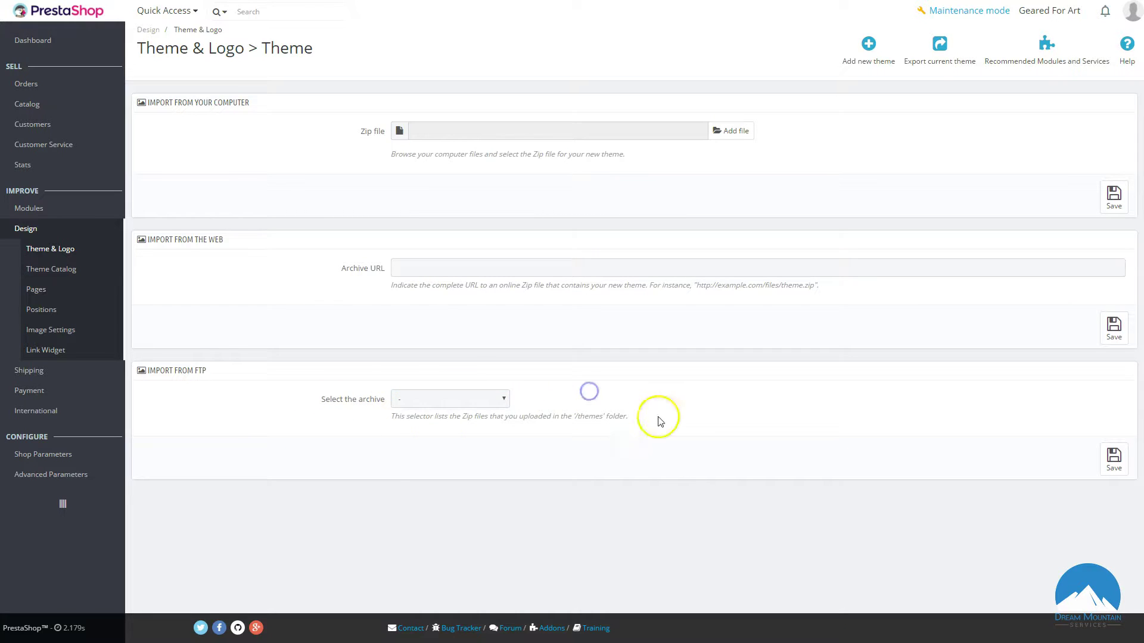
{"action": "left_click_drag", "start_coordinate": [656, 419], "coordinate": [572, 417]}
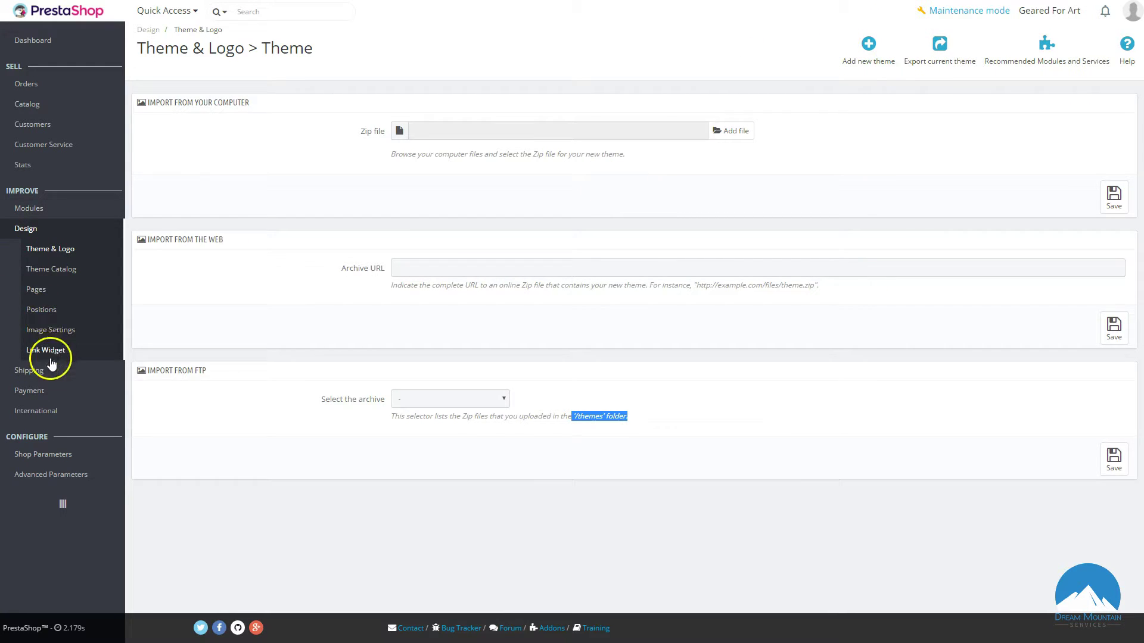
Step: Open the Modules Catalog and look through the recommended PrestaShop Addons modules, from the must-haves down to the partners' offers
{"action": "mouse_move", "coordinate": [28, 210]}
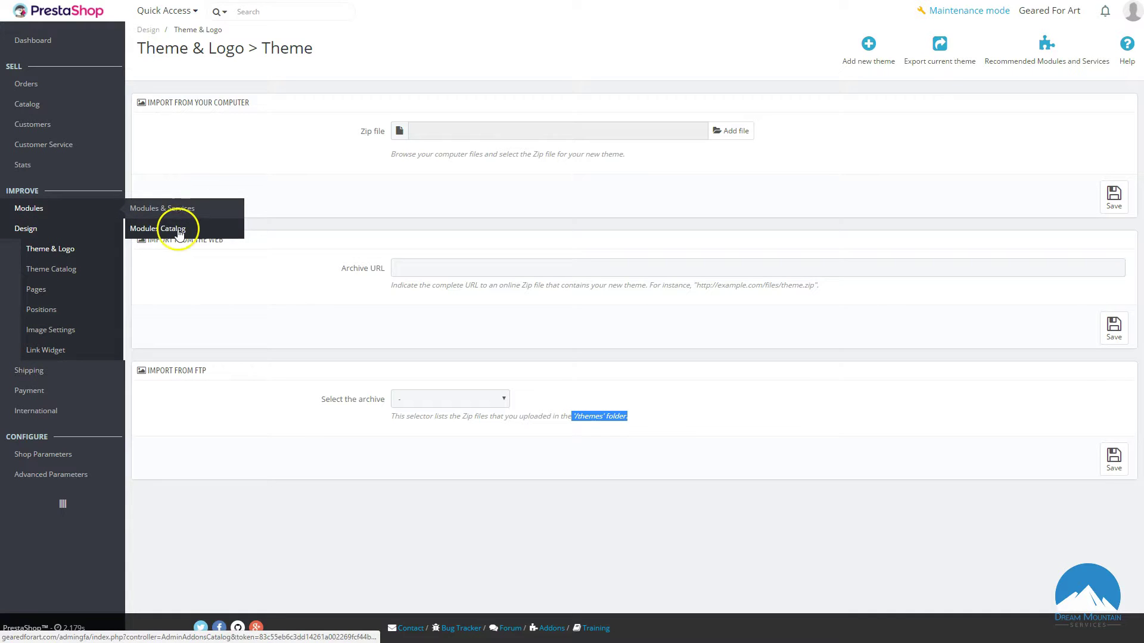
{"action": "left_click", "coordinate": [178, 231]}
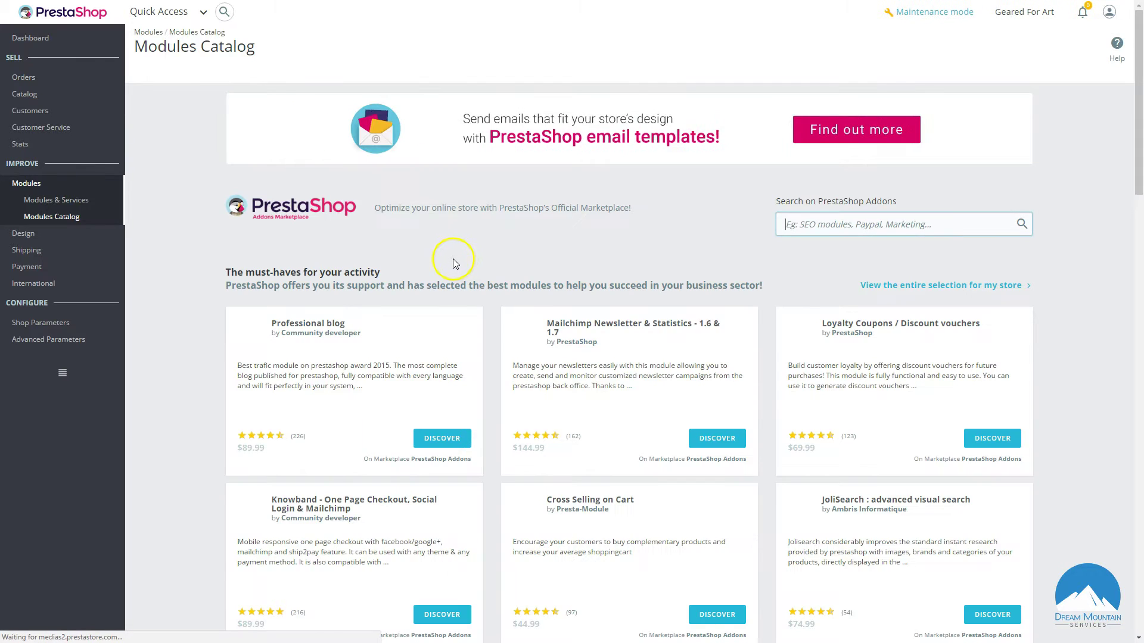
{"action": "scroll", "coordinate": [454, 264], "scroll_direction": "down", "scroll_amount": 15}
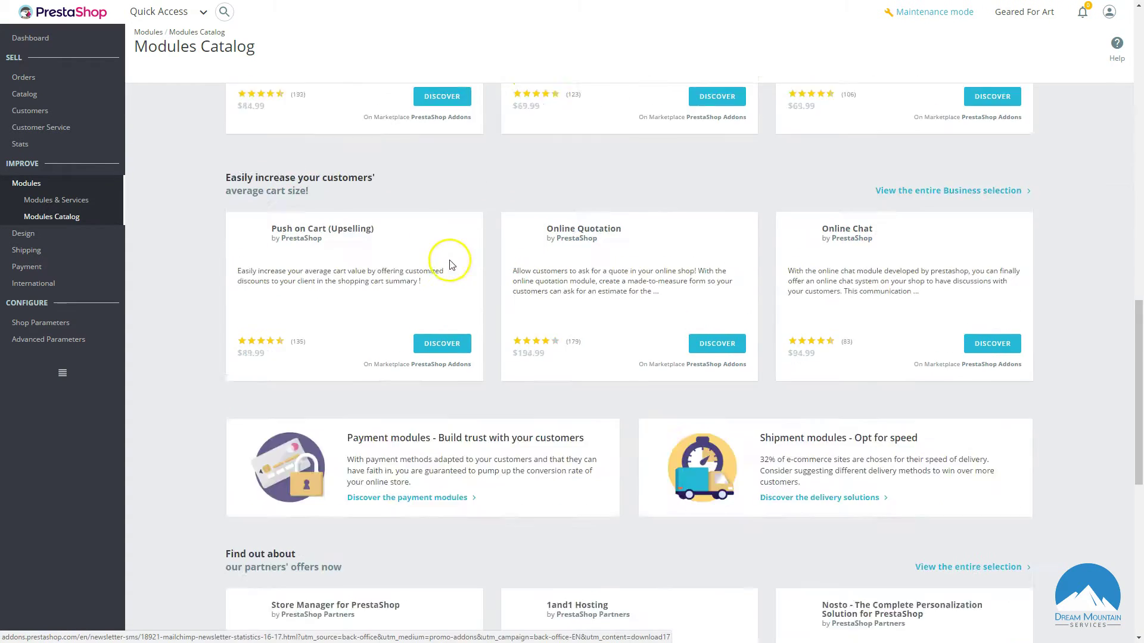
{"action": "scroll", "coordinate": [449, 265], "scroll_direction": "up", "scroll_amount": 15}
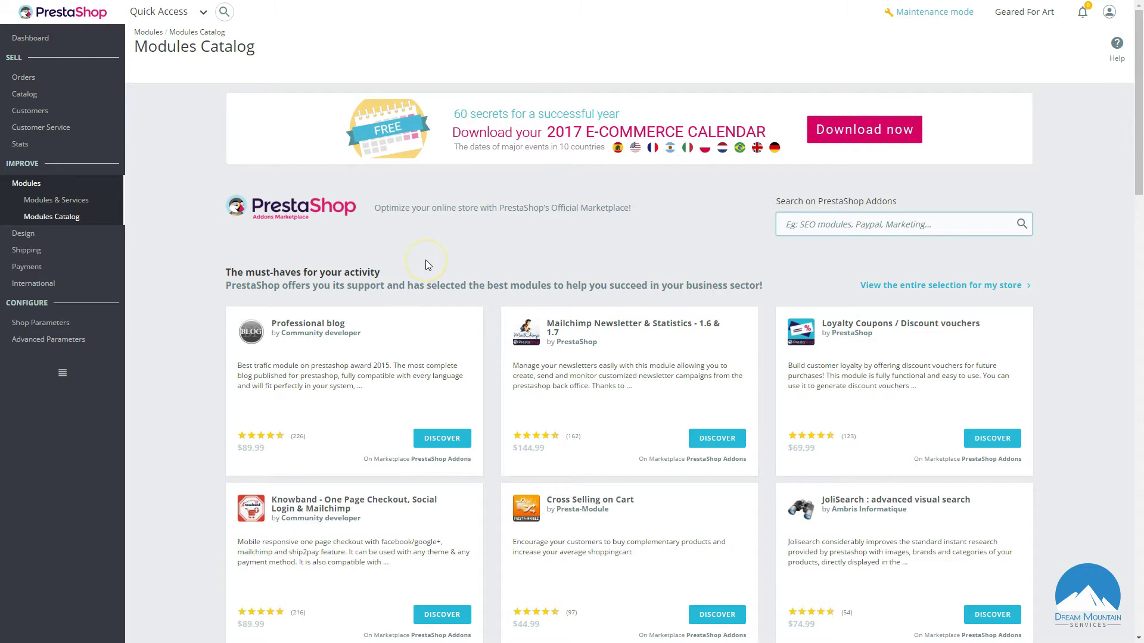
{"action": "mouse_move", "coordinate": [28, 239]}
{"action": "scroll", "coordinate": [617, 247], "scroll_direction": "down", "scroll_amount": 5}
{"action": "scroll", "coordinate": [619, 249], "scroll_direction": "up", "scroll_amount": 5}
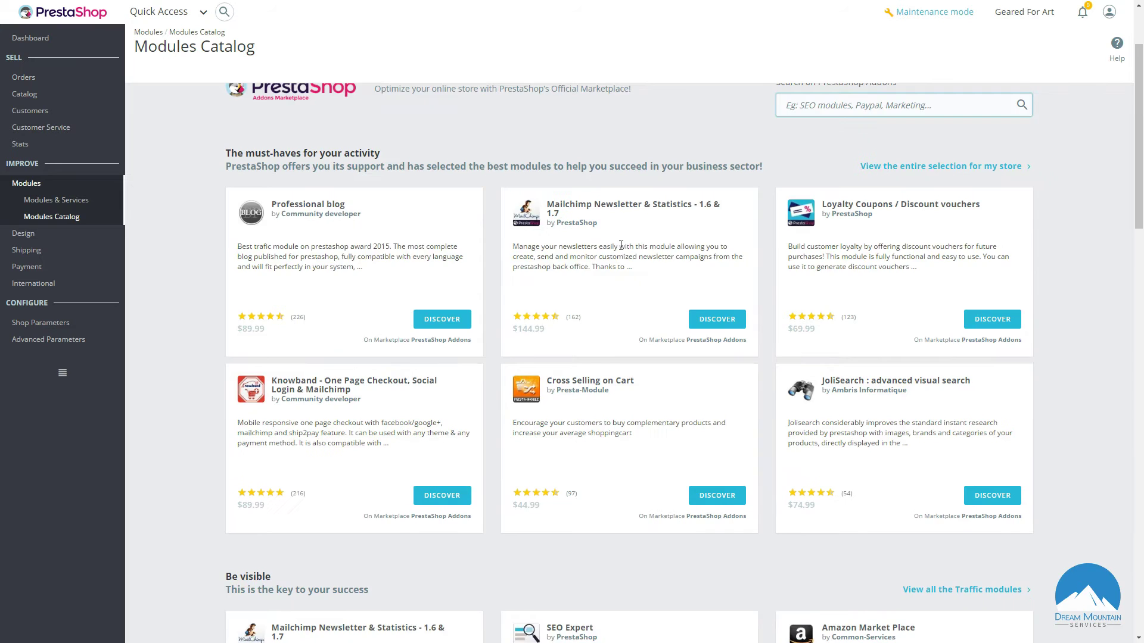
{"action": "scroll", "coordinate": [620, 249], "scroll_direction": "up", "scroll_amount": 1}
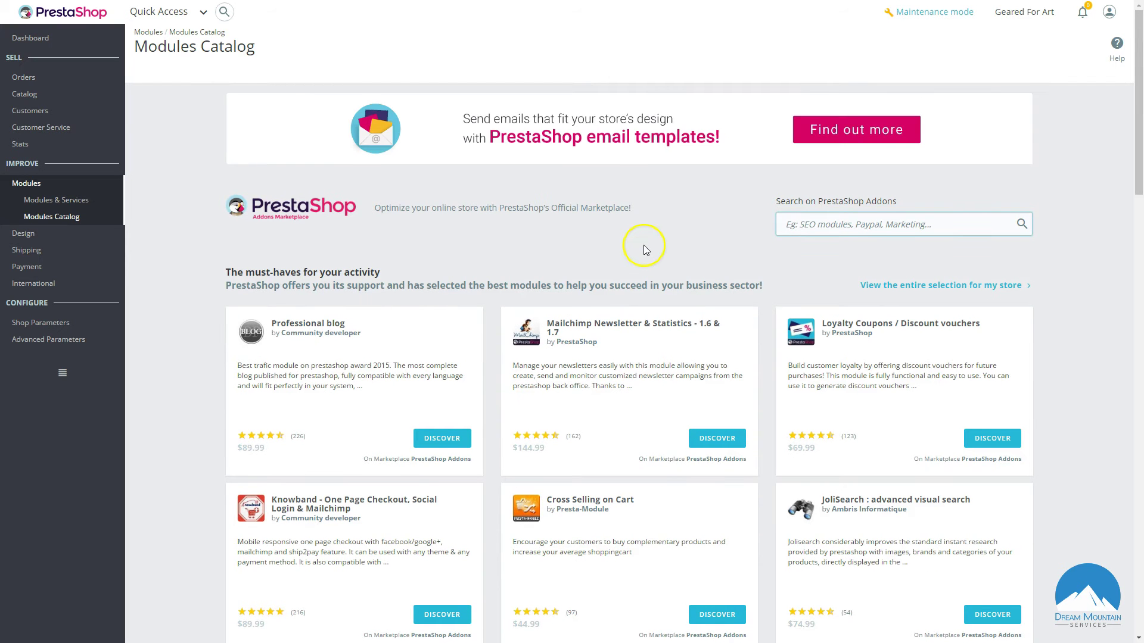